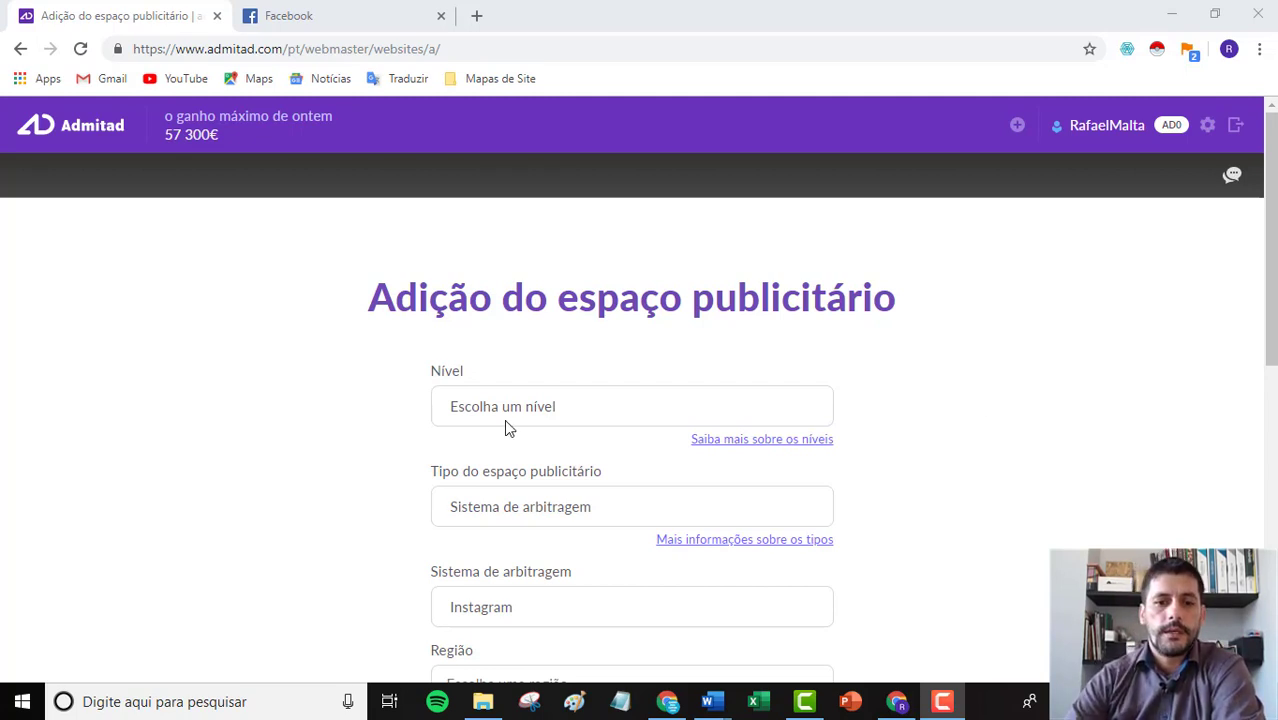
# Step: Set the ad space's level to "Nível iniciante" and its type to "Website"
pyautogui.scroll(-1, 320, 388)
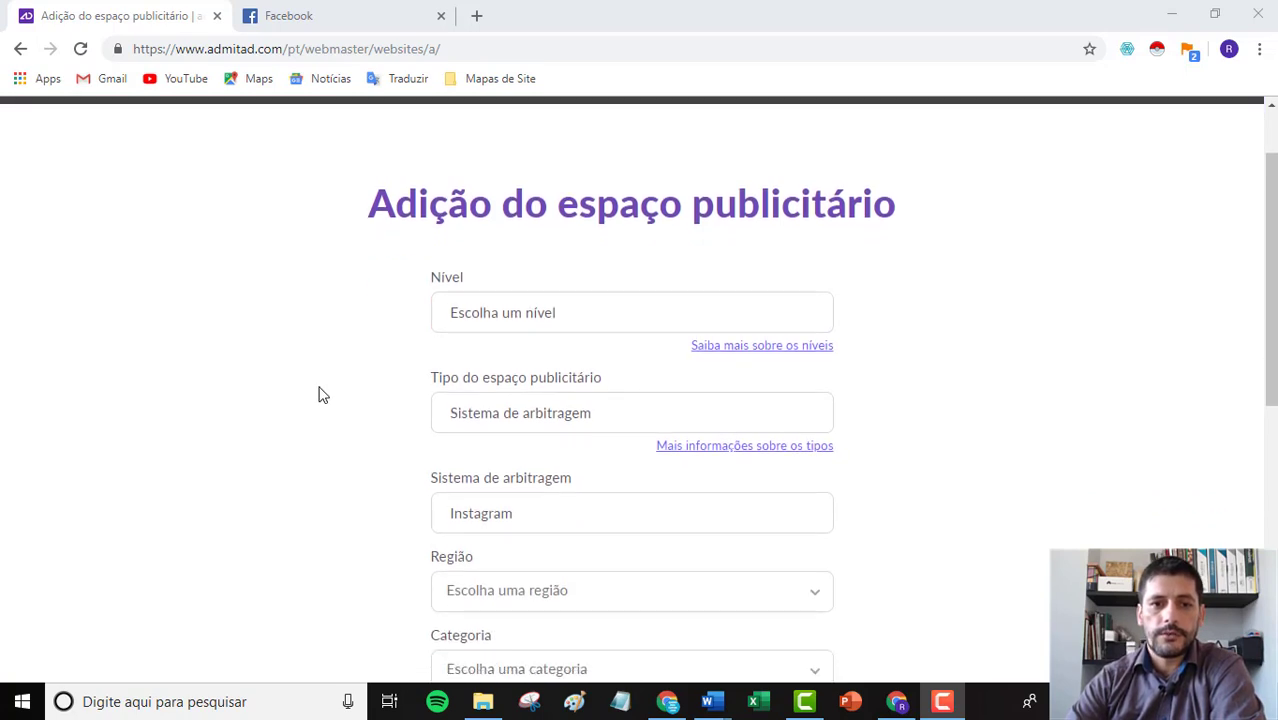
pyautogui.click(515, 322)
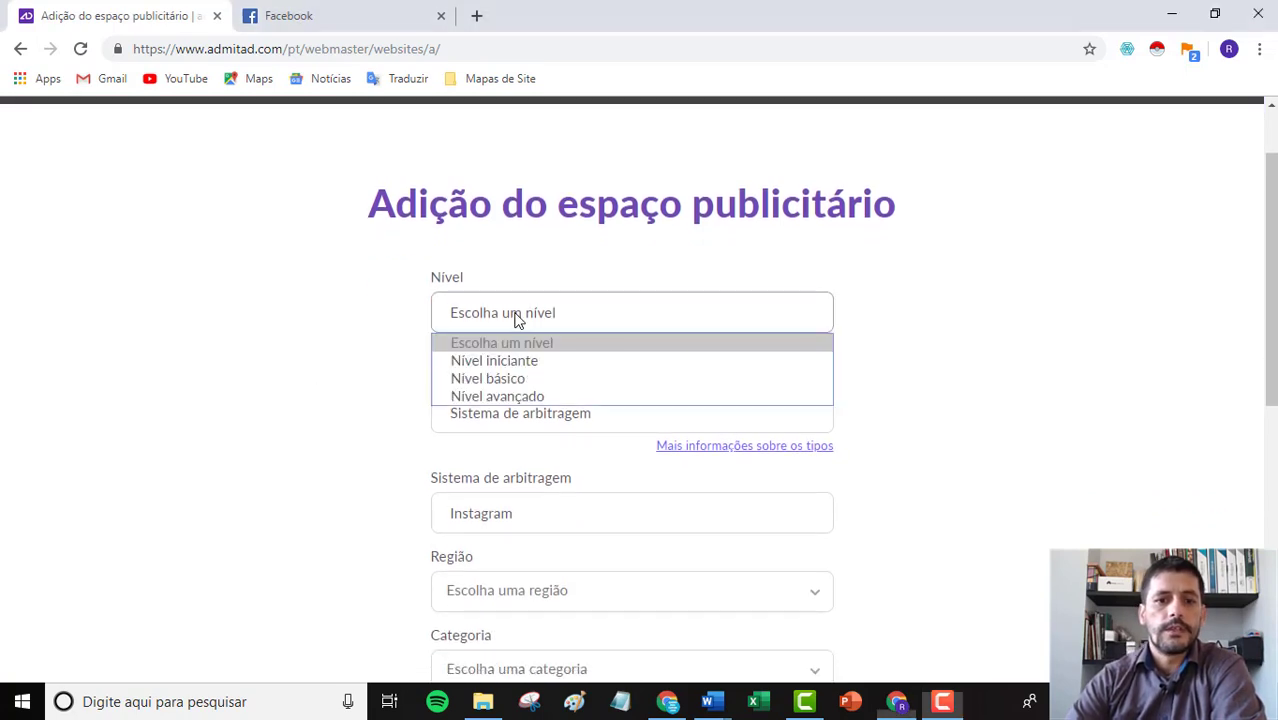
pyautogui.click(546, 364)
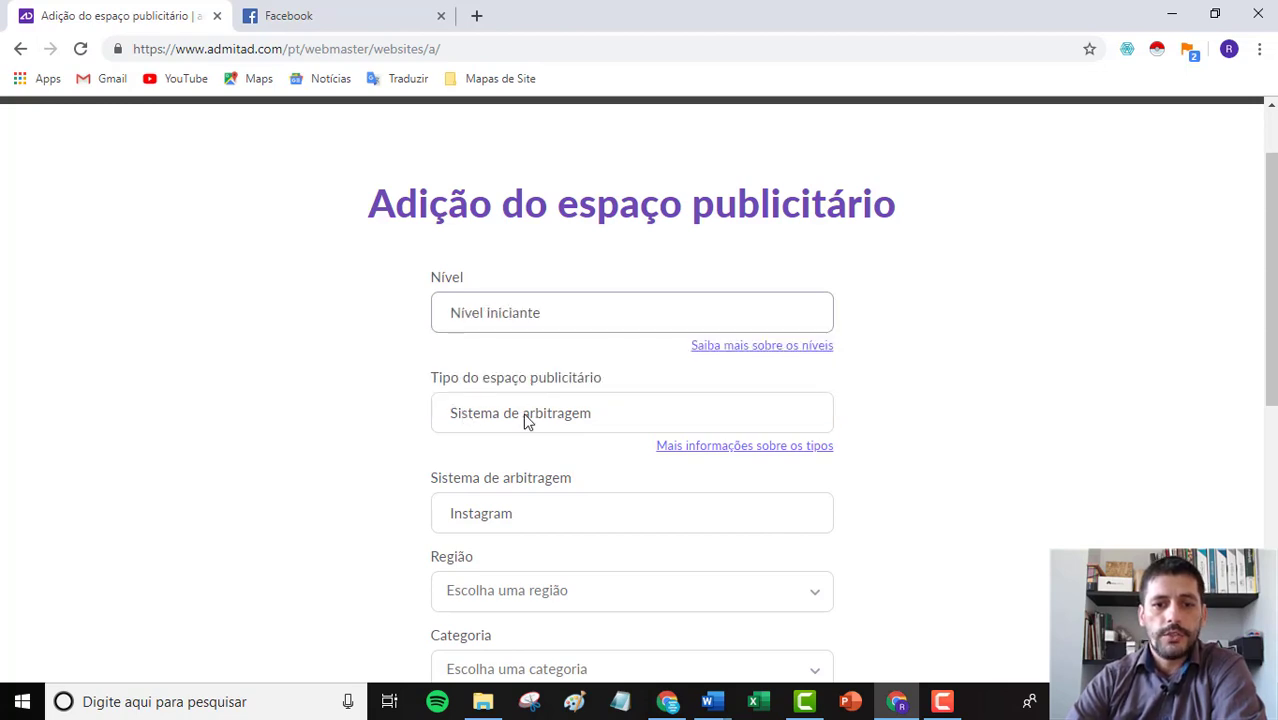
pyautogui.click(546, 420)
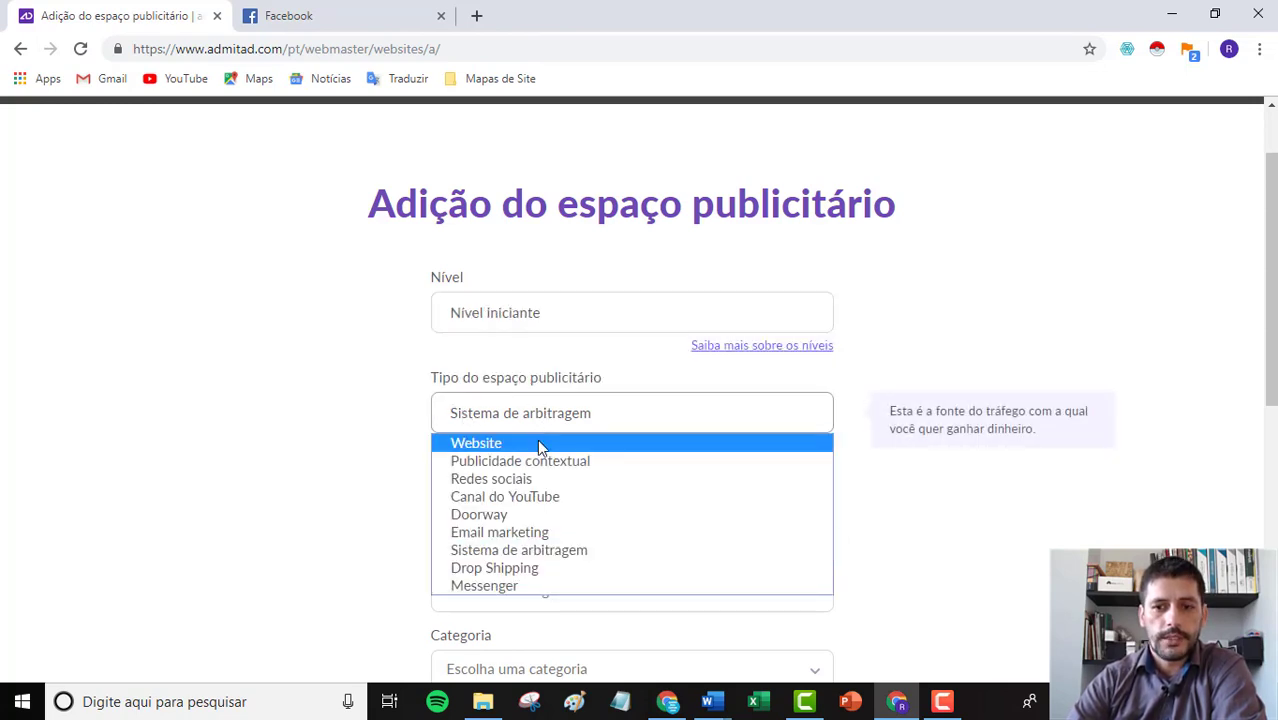
pyautogui.click(537, 443)
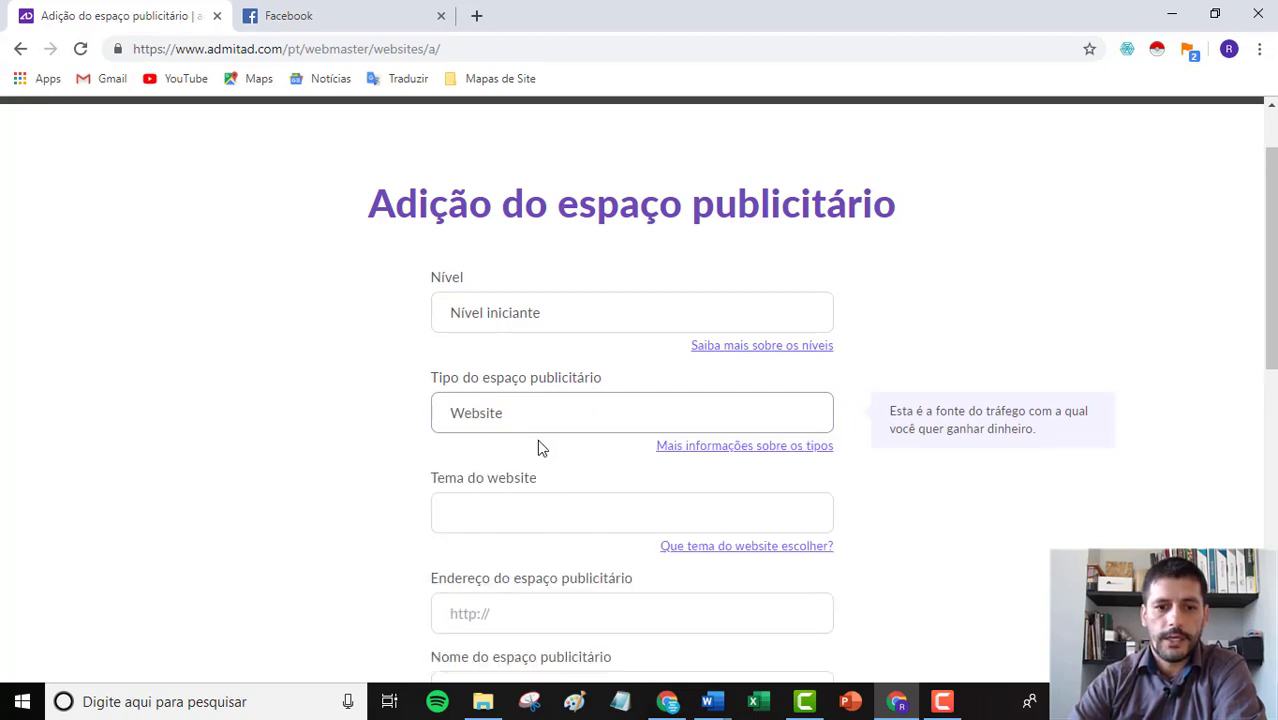
# Step: Choose "Site de cupons" as the website theme
pyautogui.scroll(-2, 352, 435)
pyautogui.click(499, 332)
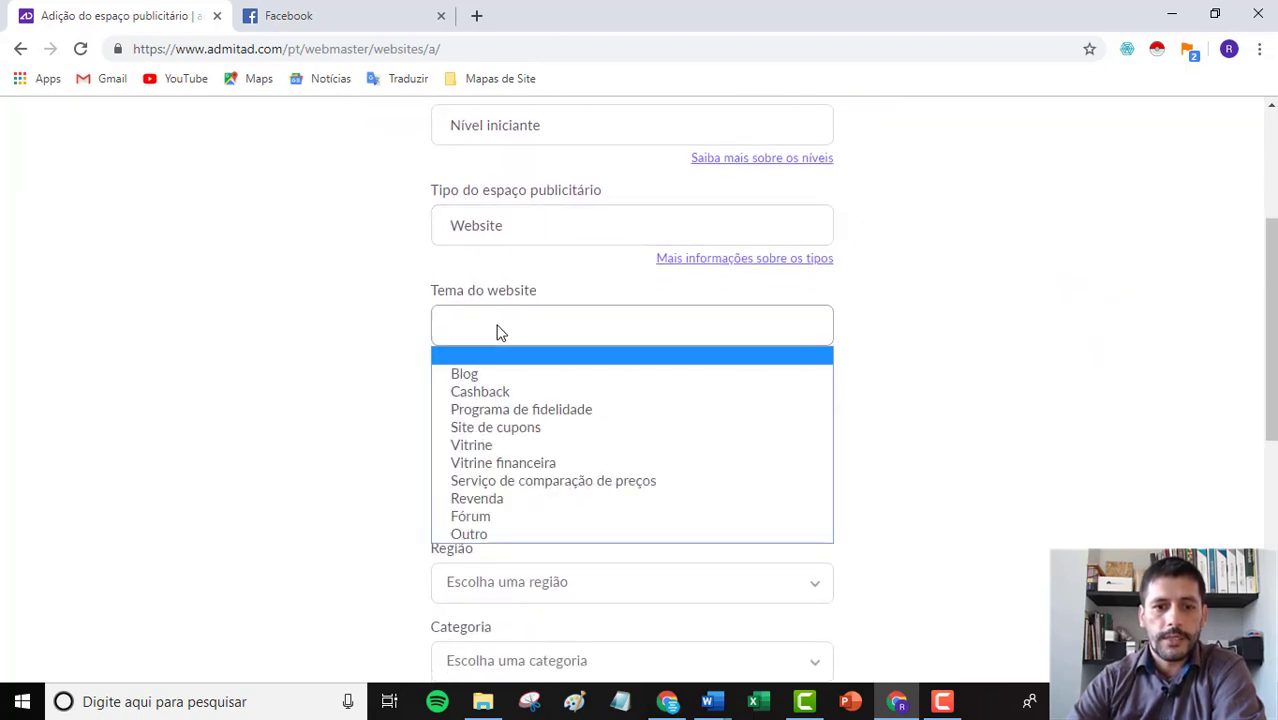
pyautogui.click(592, 436)
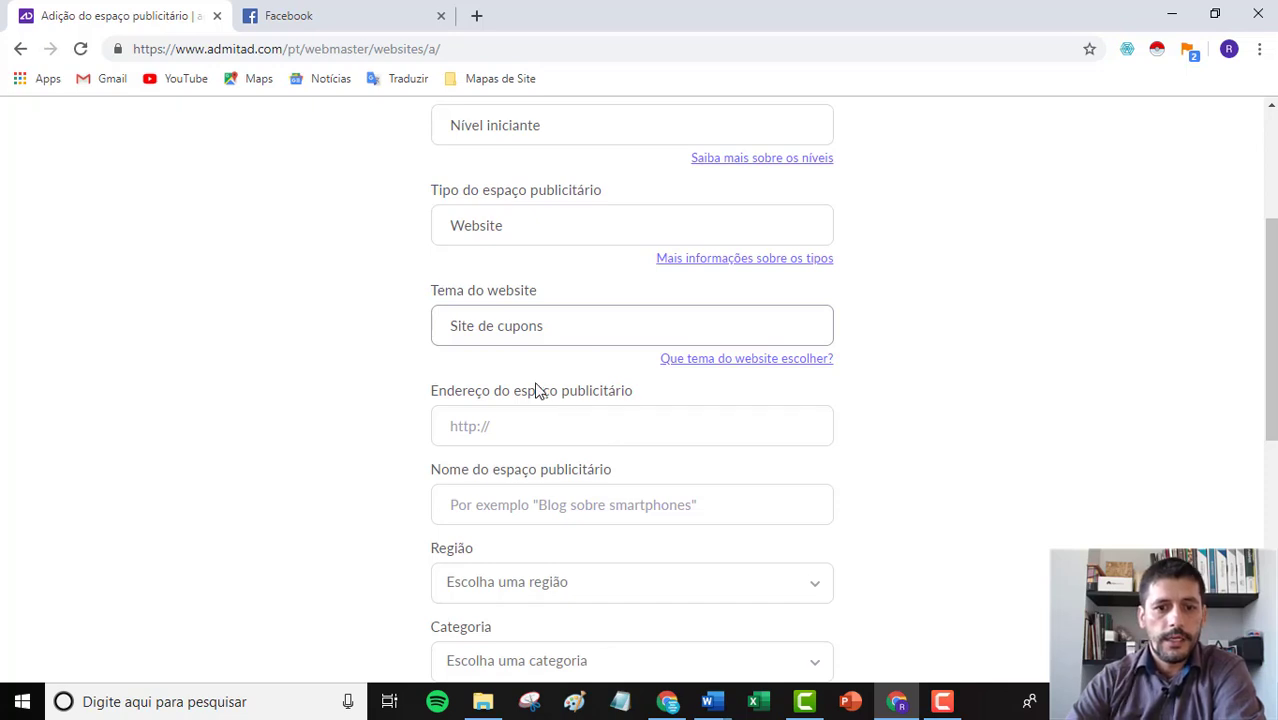
# Step: Enter cupom.prodigimkt.com as the address of the ad space
pyautogui.click(537, 427)
pyautogui.write('cu')
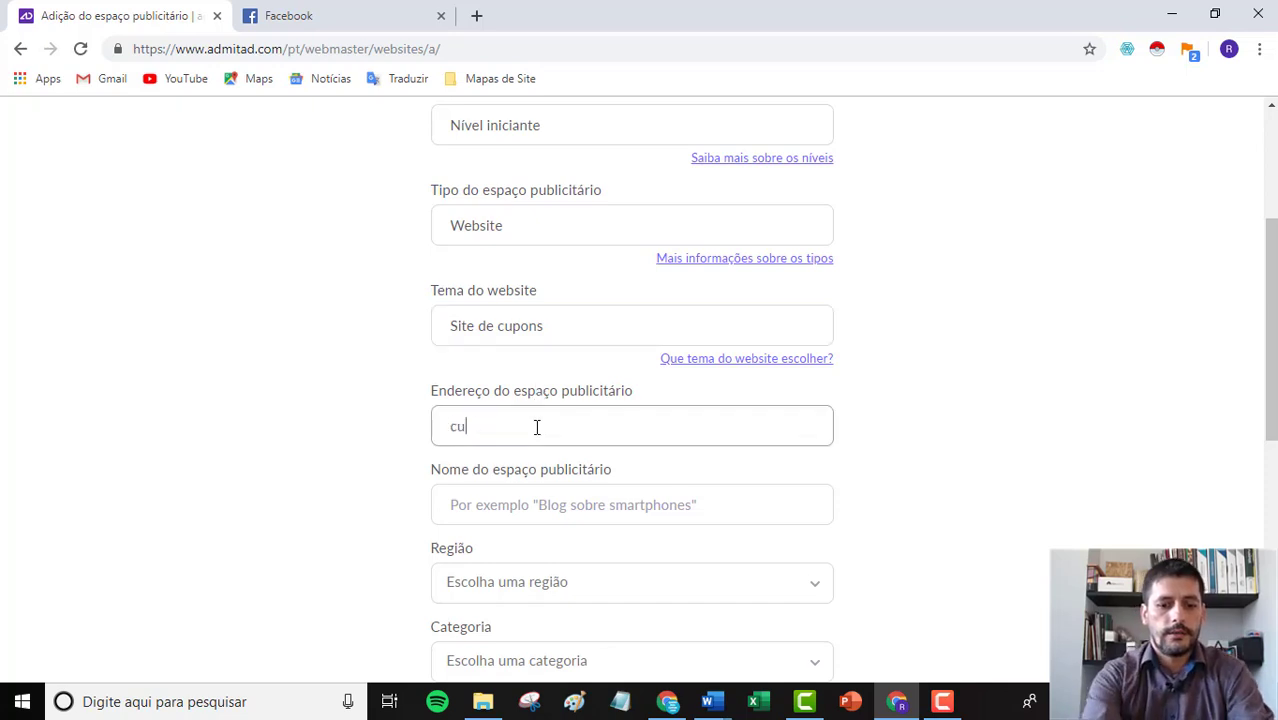
pyautogui.write('pom.prodi')
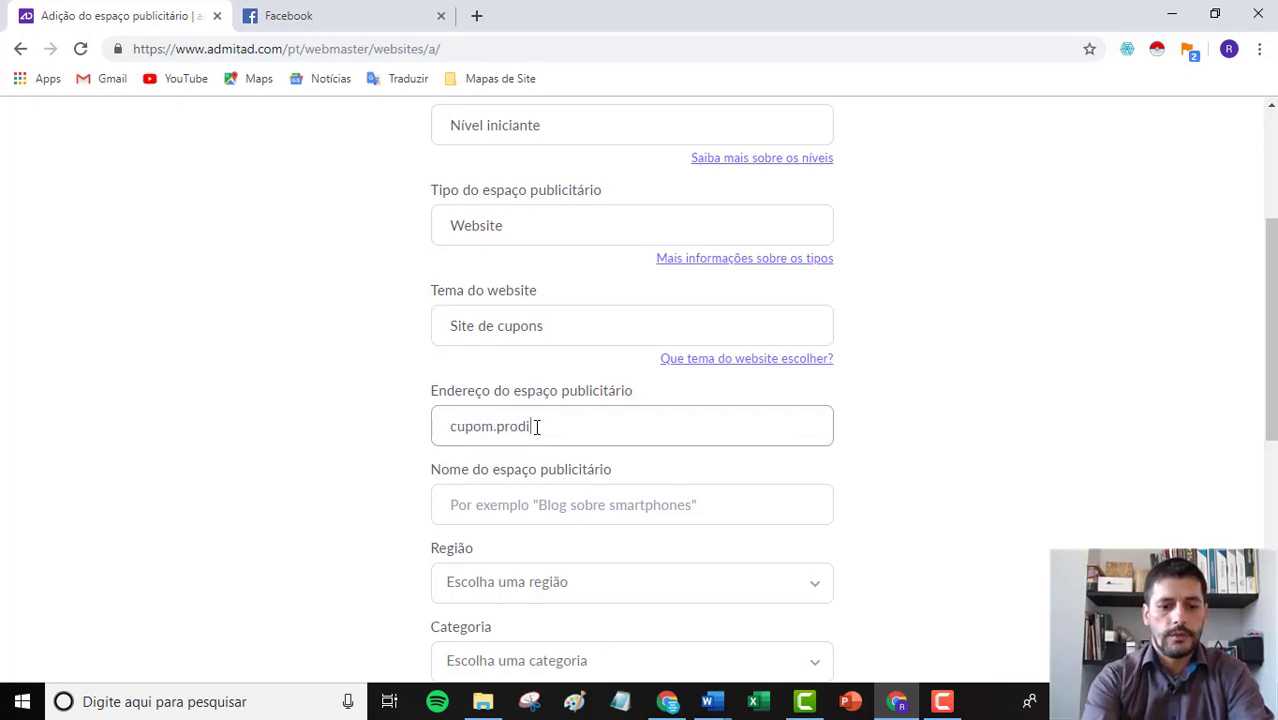
pyautogui.write('gmkt')
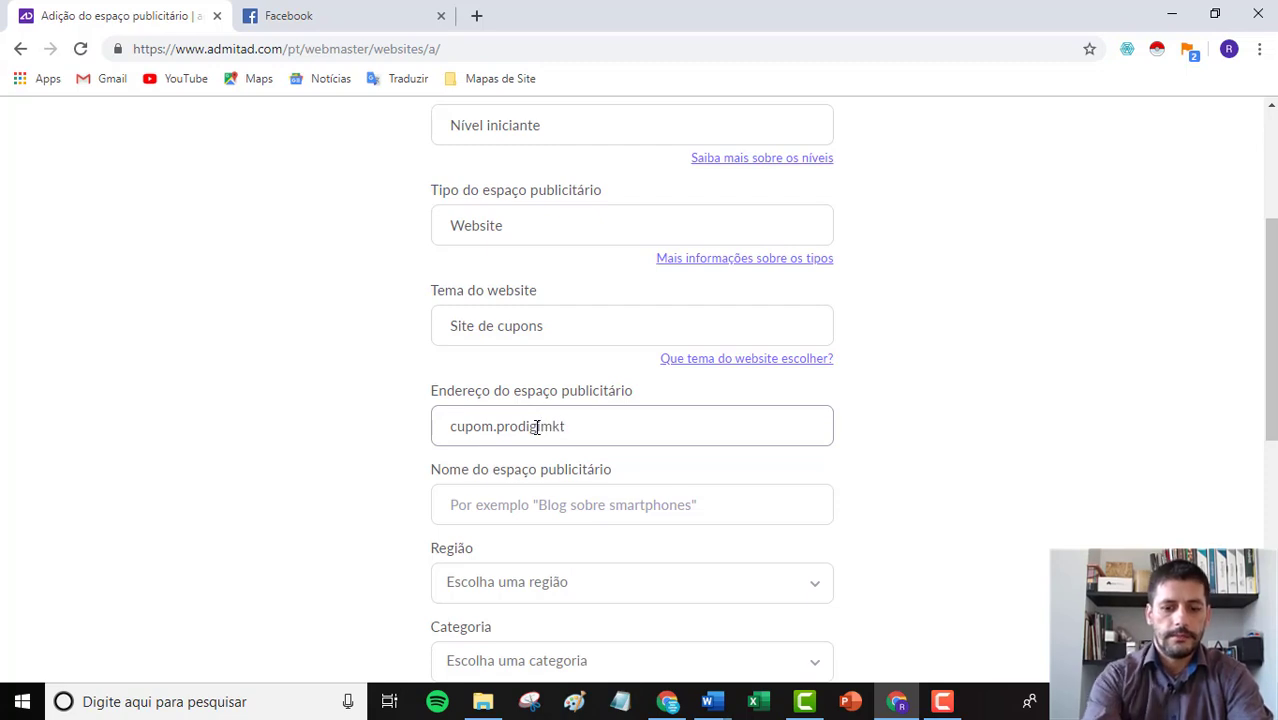
pyautogui.write('.com')
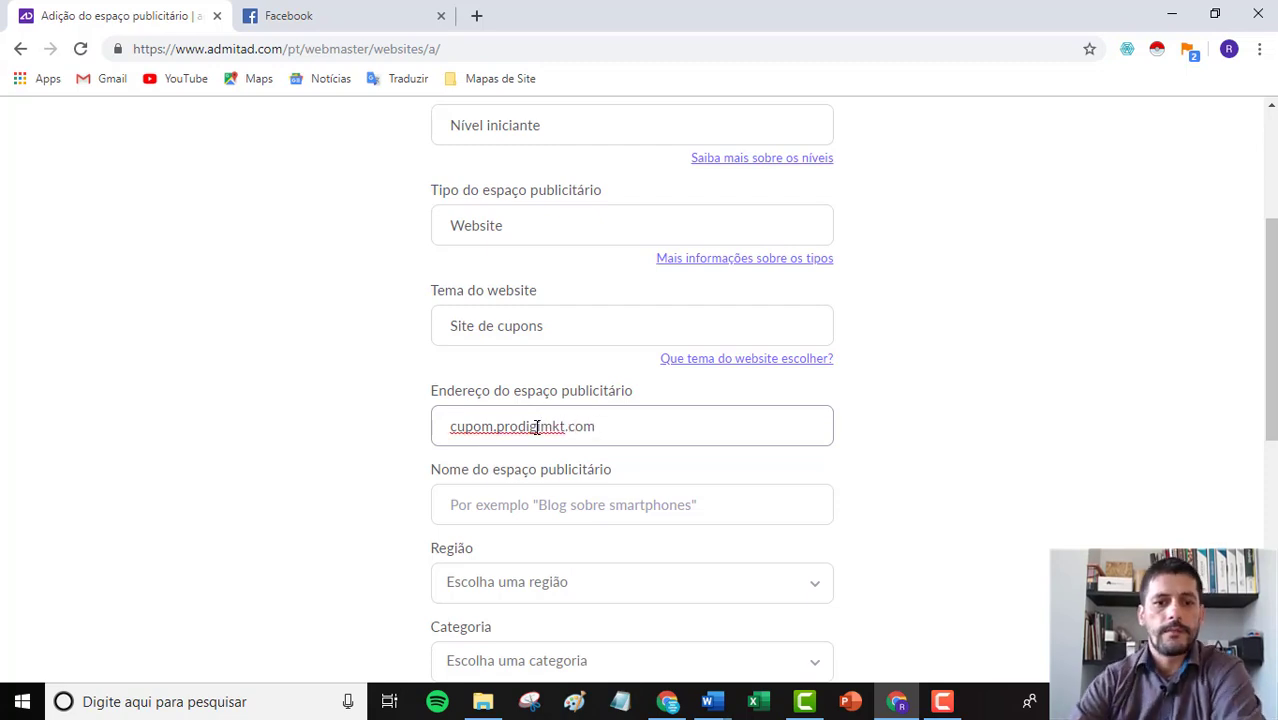
# Step: Name the ad space "Prodigi Cupons"
pyautogui.click(521, 508)
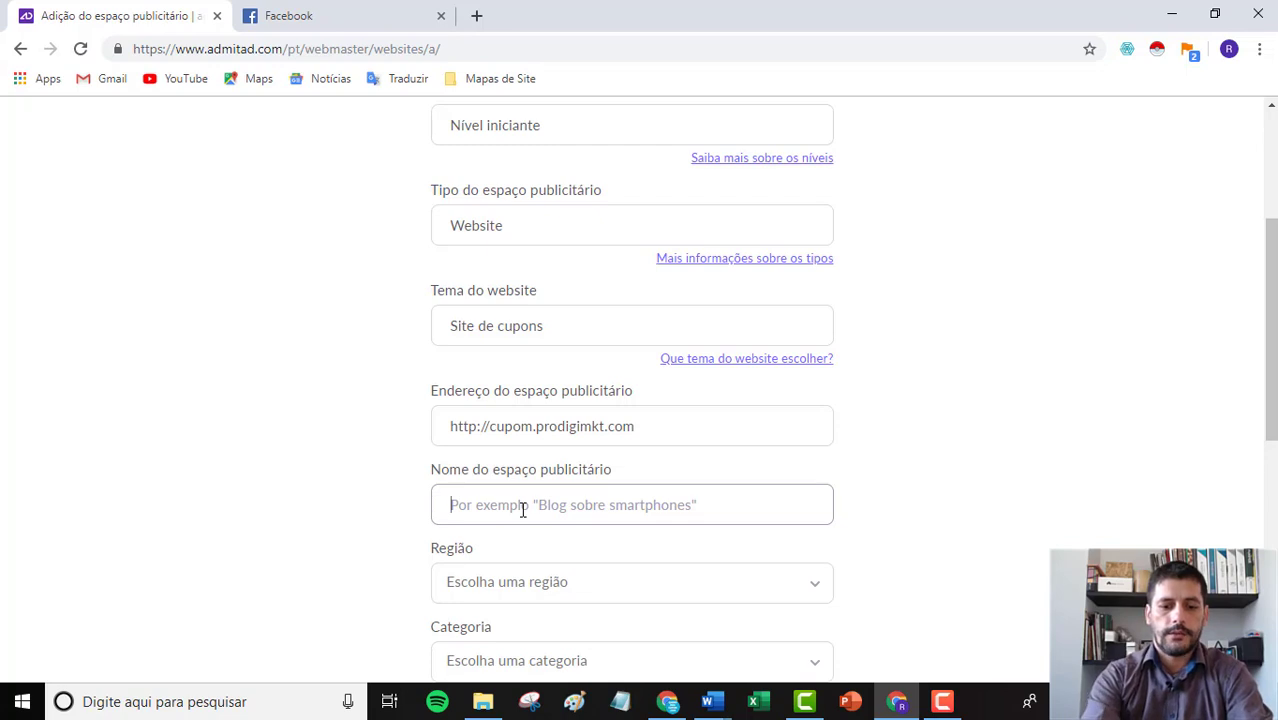
pyautogui.write('Cupom')
pyautogui.press('BackSpace')
pyautogui.press('BackSpace')
pyautogui.press('BackSpace')
pyautogui.press('BackSpace')
pyautogui.press('BackSpace')
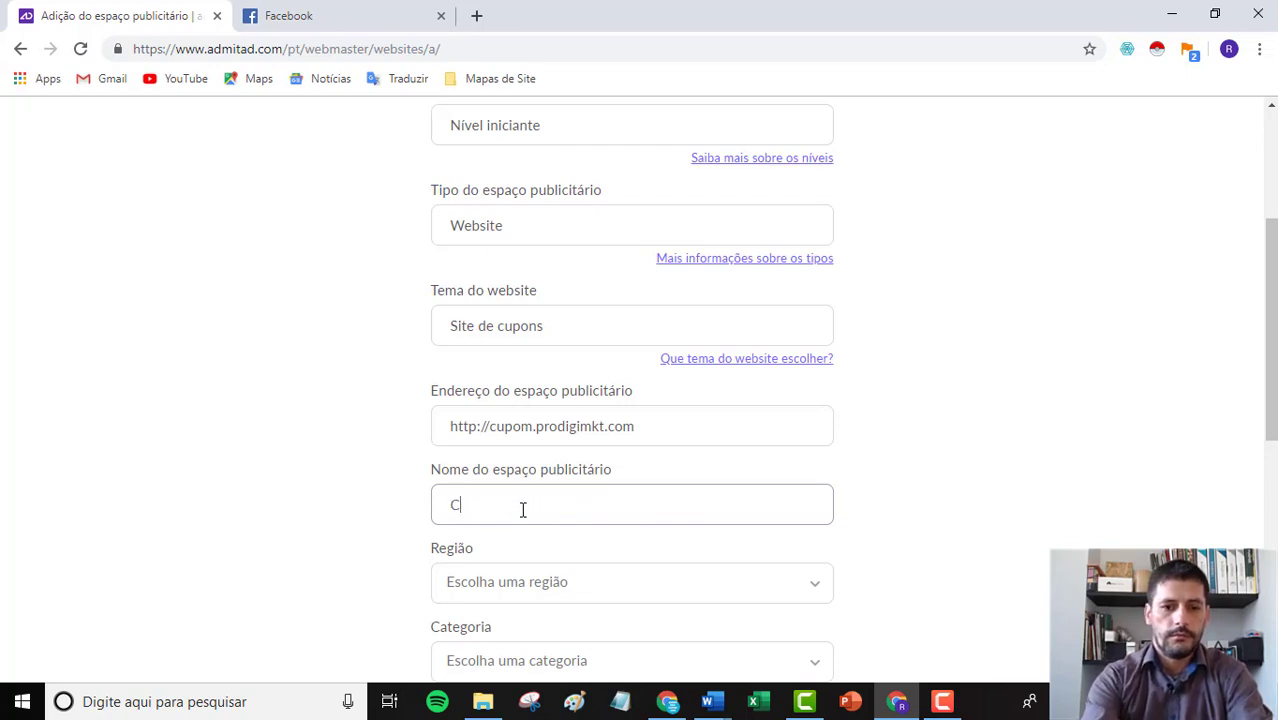
pyautogui.write('Prodigi Cupons')
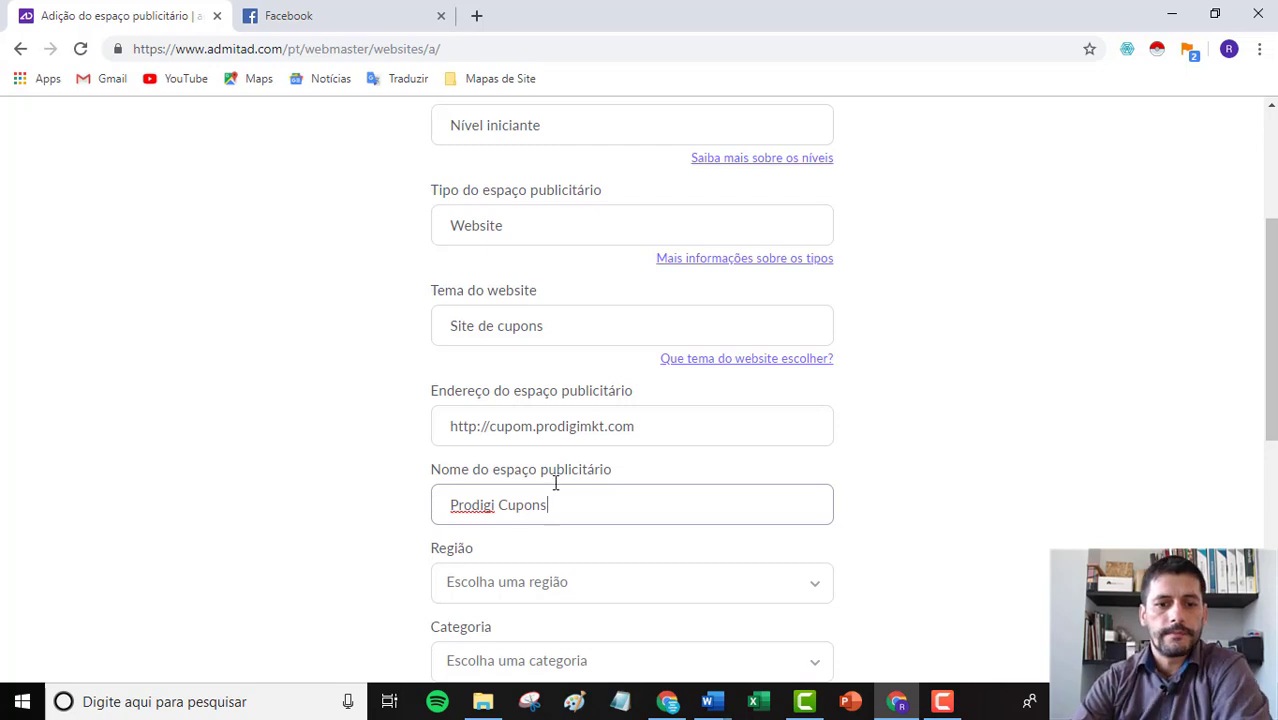
# Step: Find Brasil among the regions and add it as the ad space's region
pyautogui.scroll(-2, 260, 479)
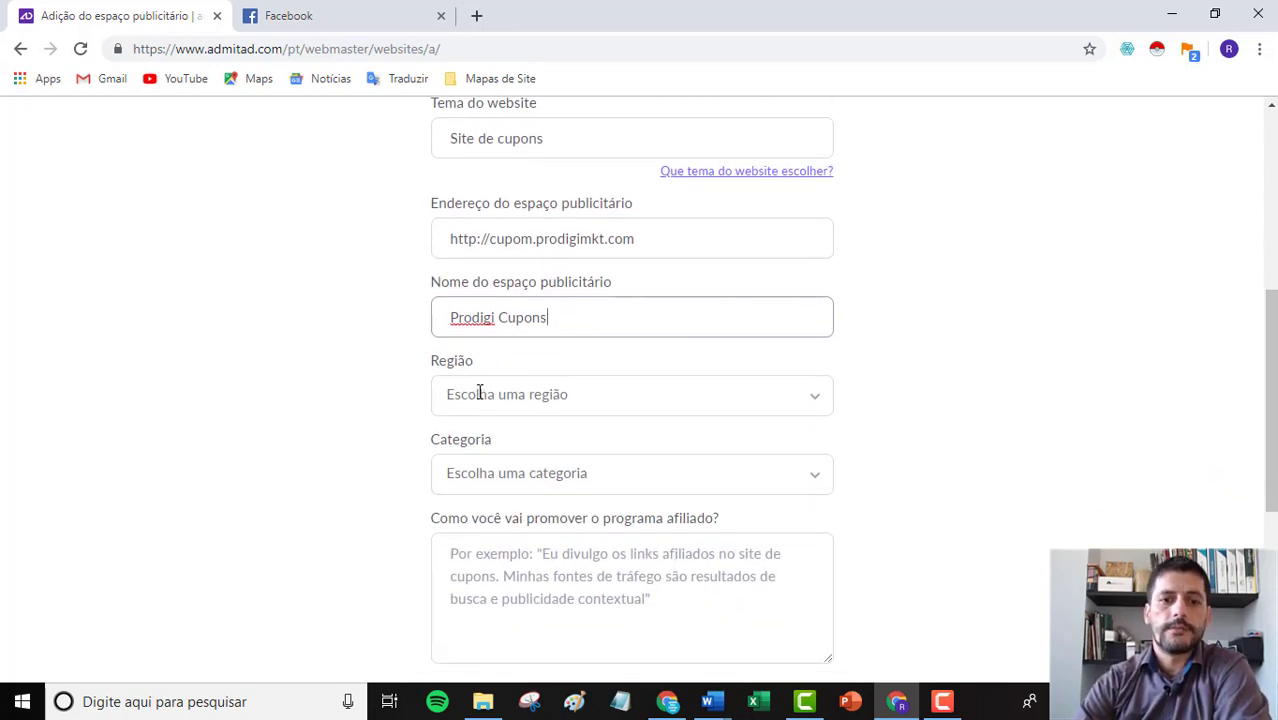
pyautogui.click(480, 393)
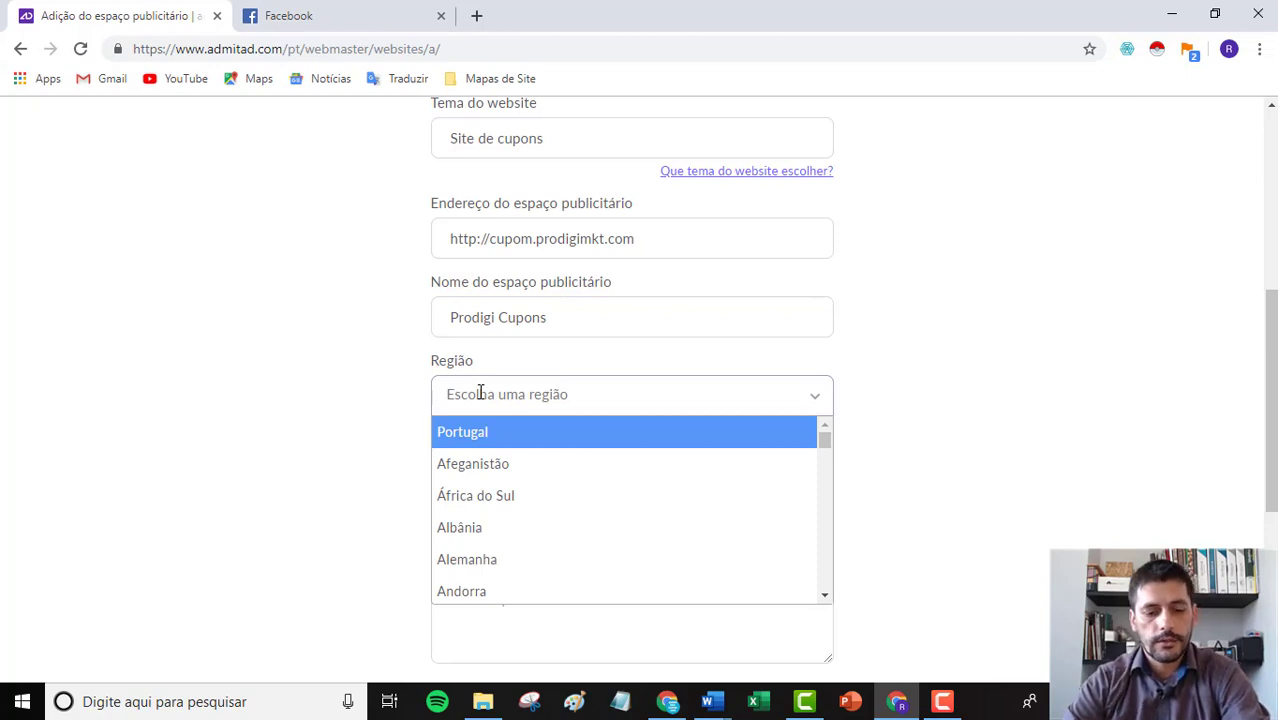
pyautogui.write('bra')
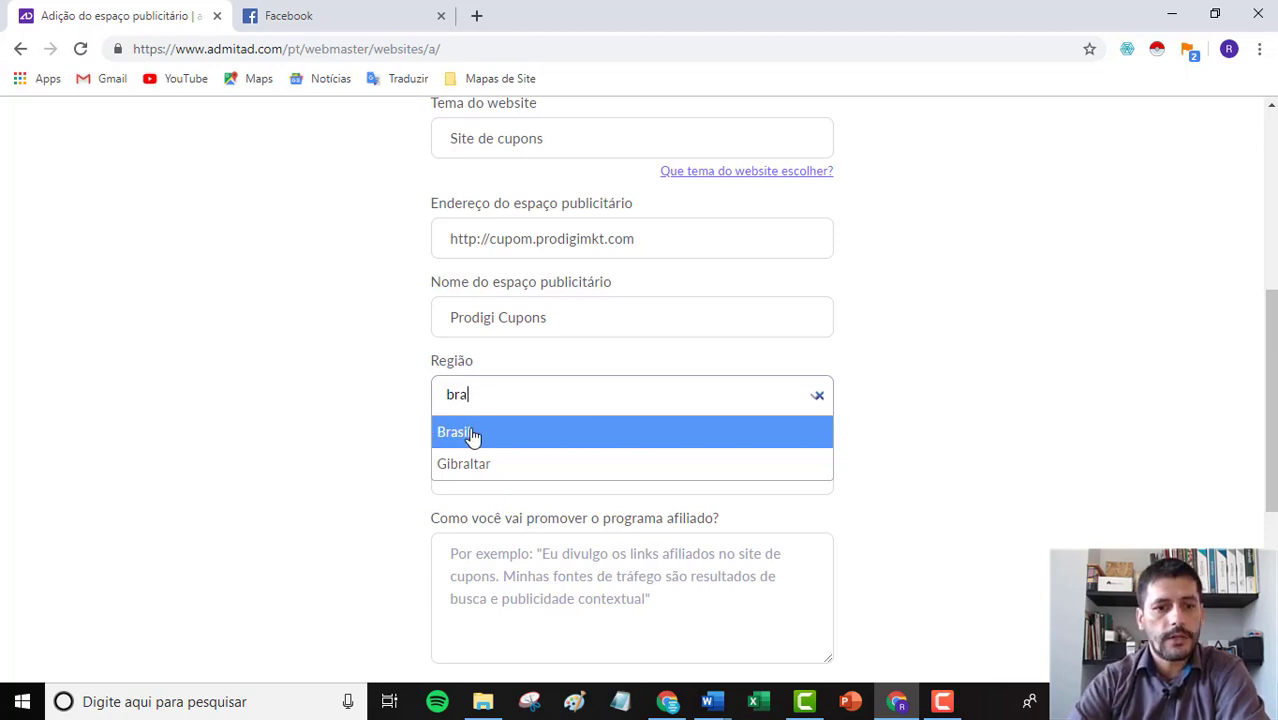
pyautogui.click(472, 434)
# Step: Look through the complete list of categories offered for the ad space, from virtual stores through the seasonal campaigns
pyautogui.scroll(-3, 341, 432)
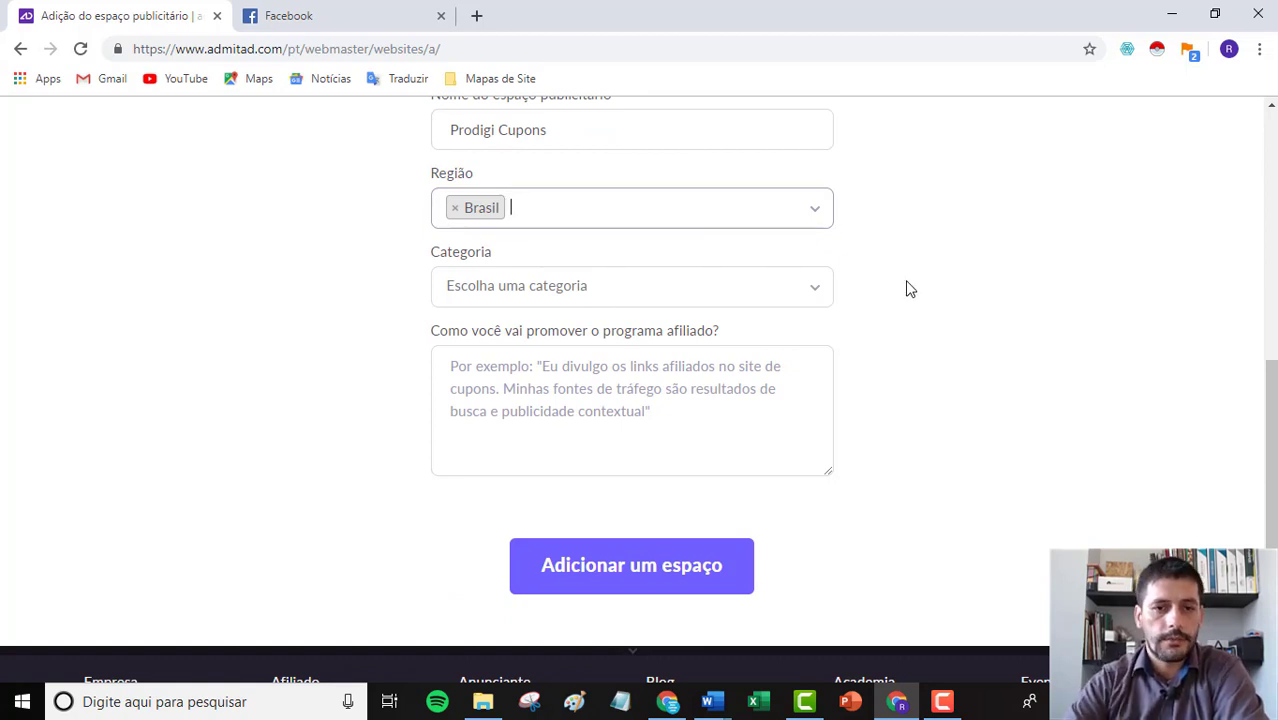
pyautogui.click(616, 287)
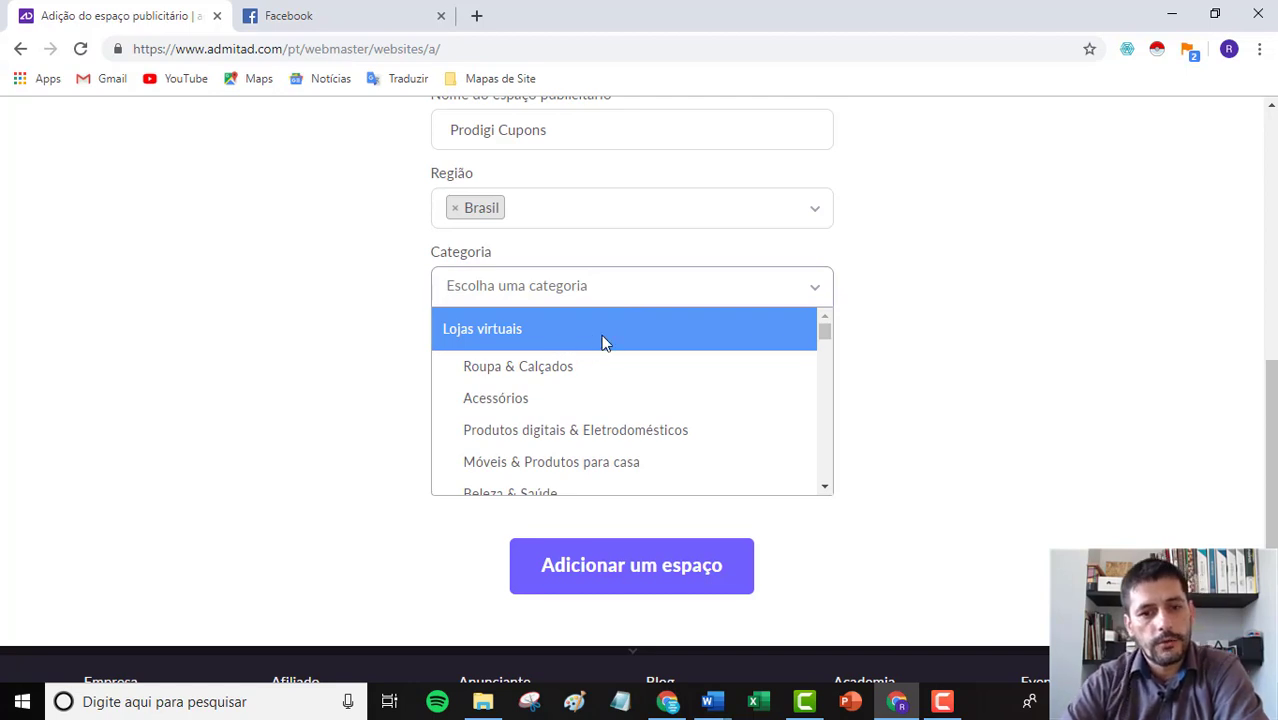
pyautogui.scroll(-1, 642, 375)
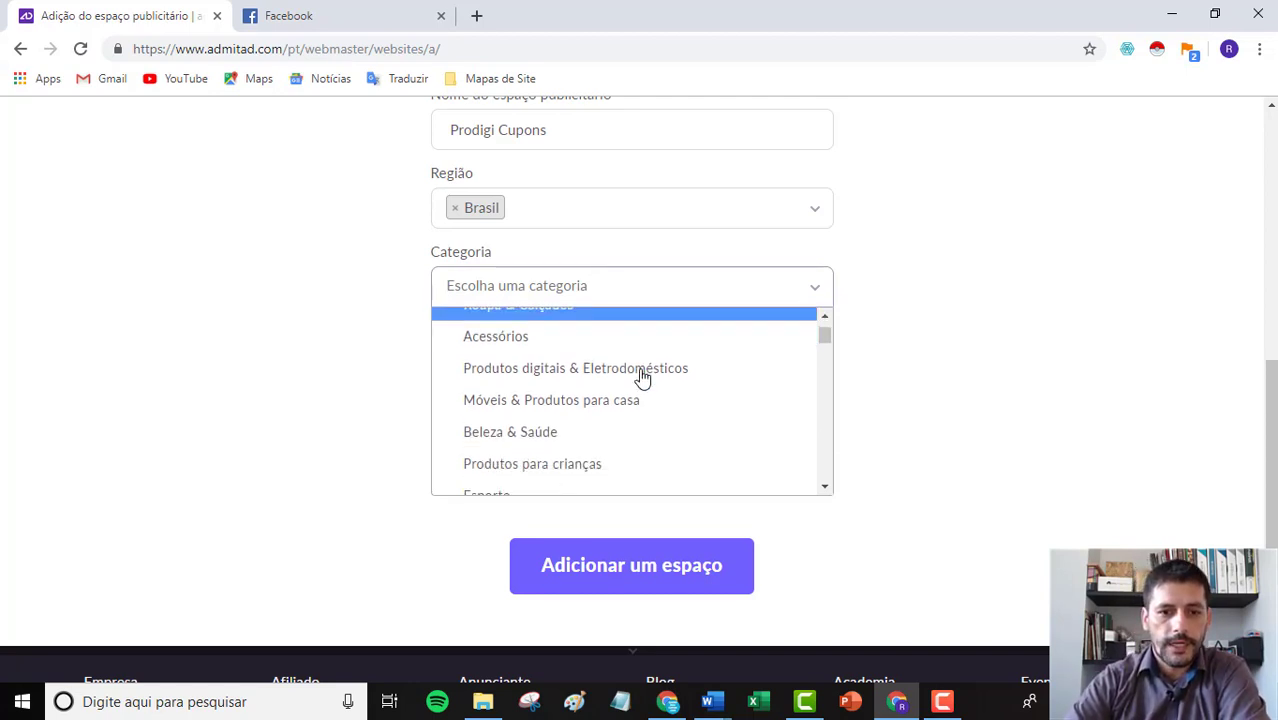
pyautogui.scroll(-3, 642, 377)
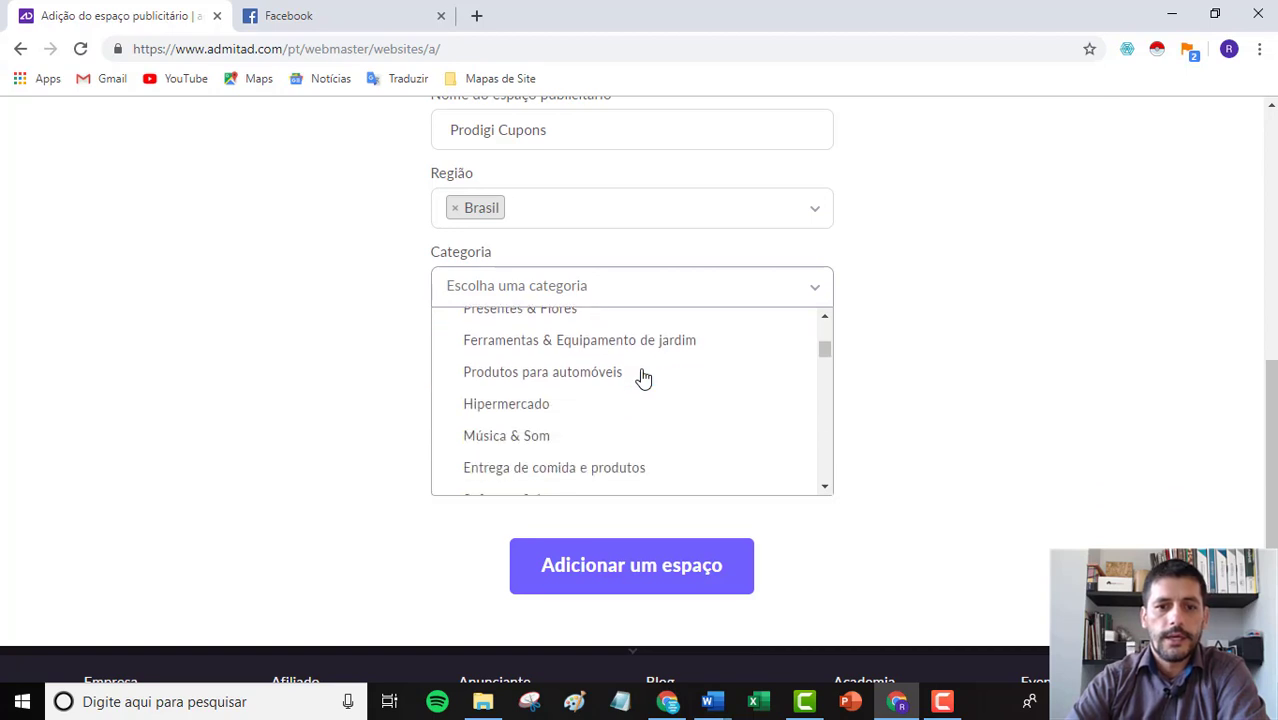
pyautogui.scroll(-2, 645, 377)
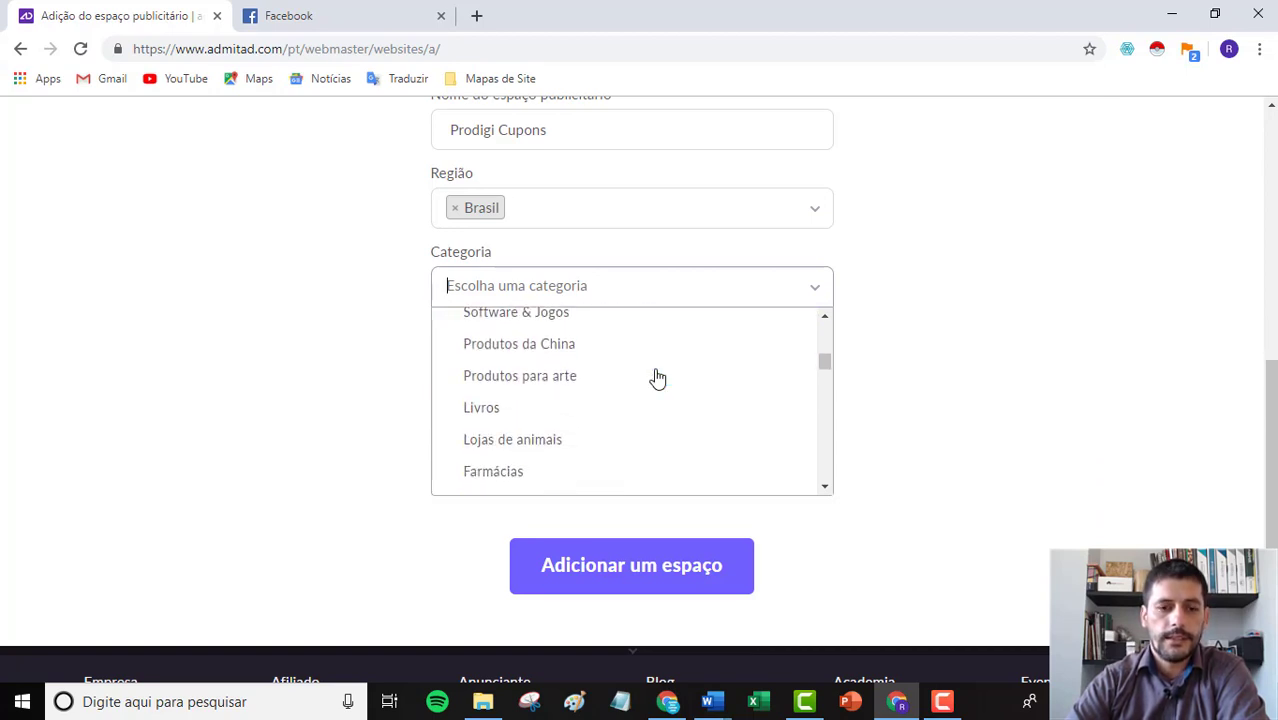
pyautogui.scroll(-3, 658, 378)
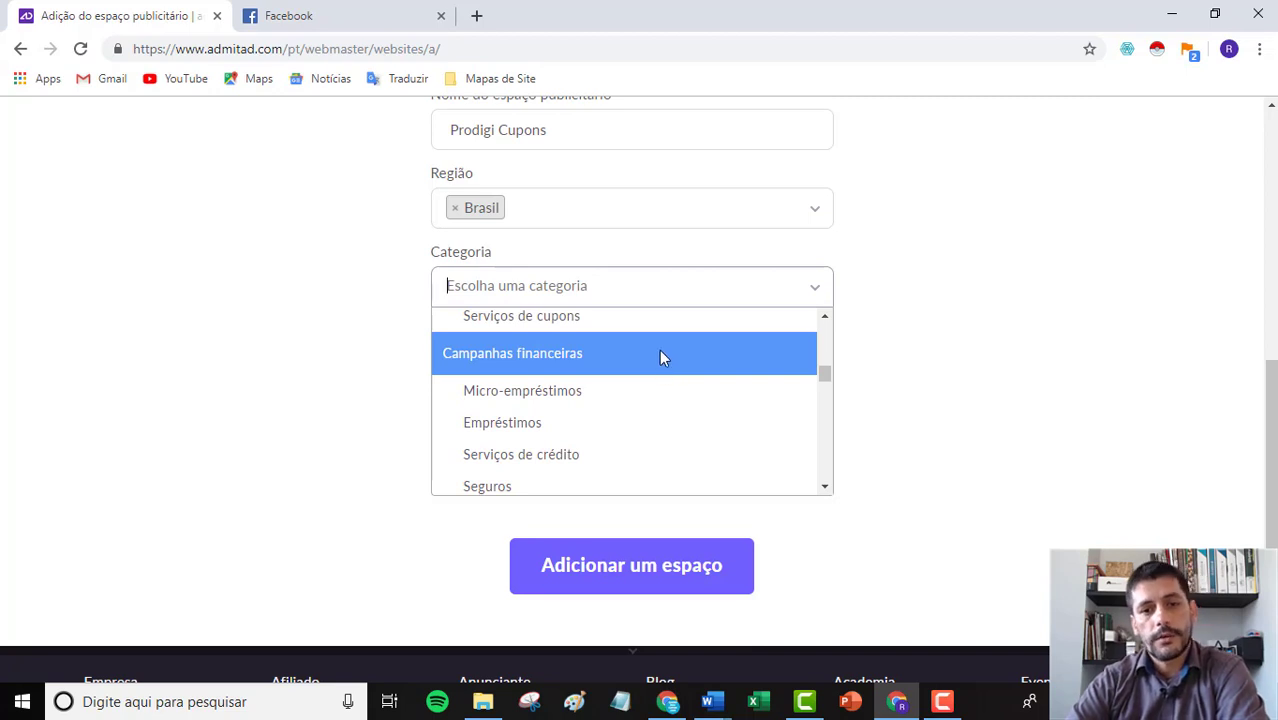
pyautogui.scroll(-2, 659, 357)
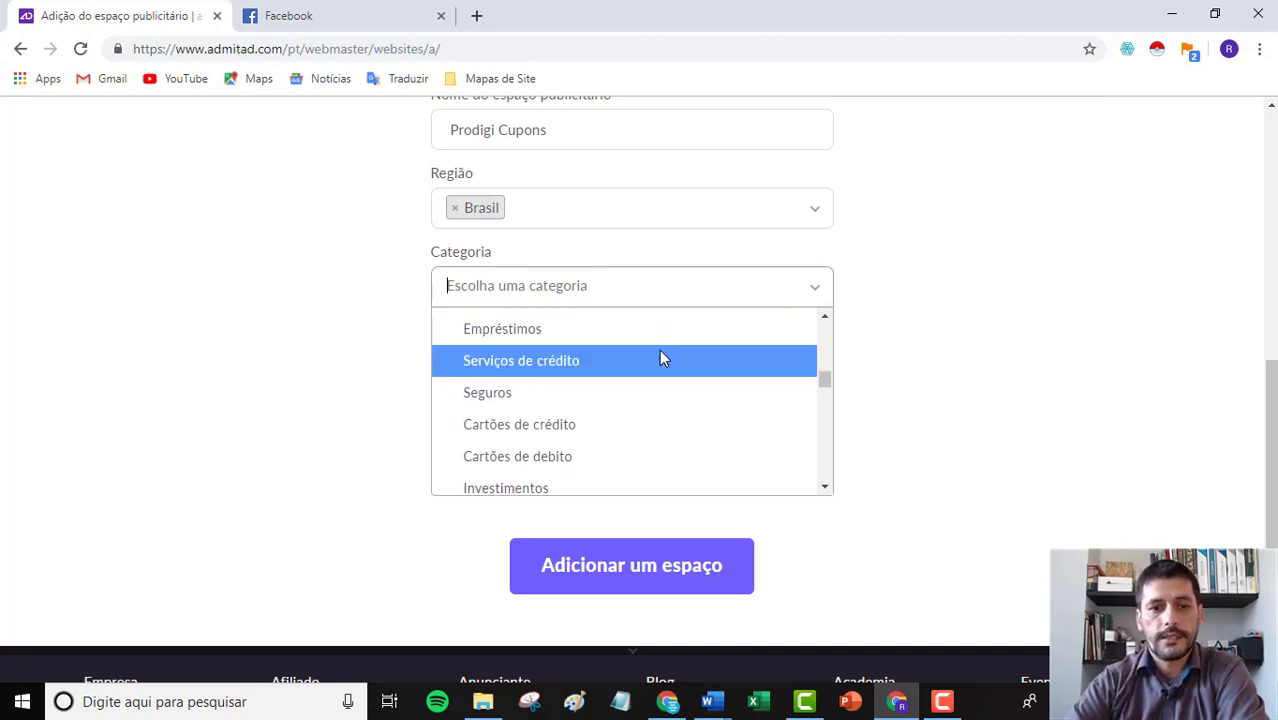
pyautogui.scroll(2, 660, 358)
pyautogui.scroll(-1, 662, 426)
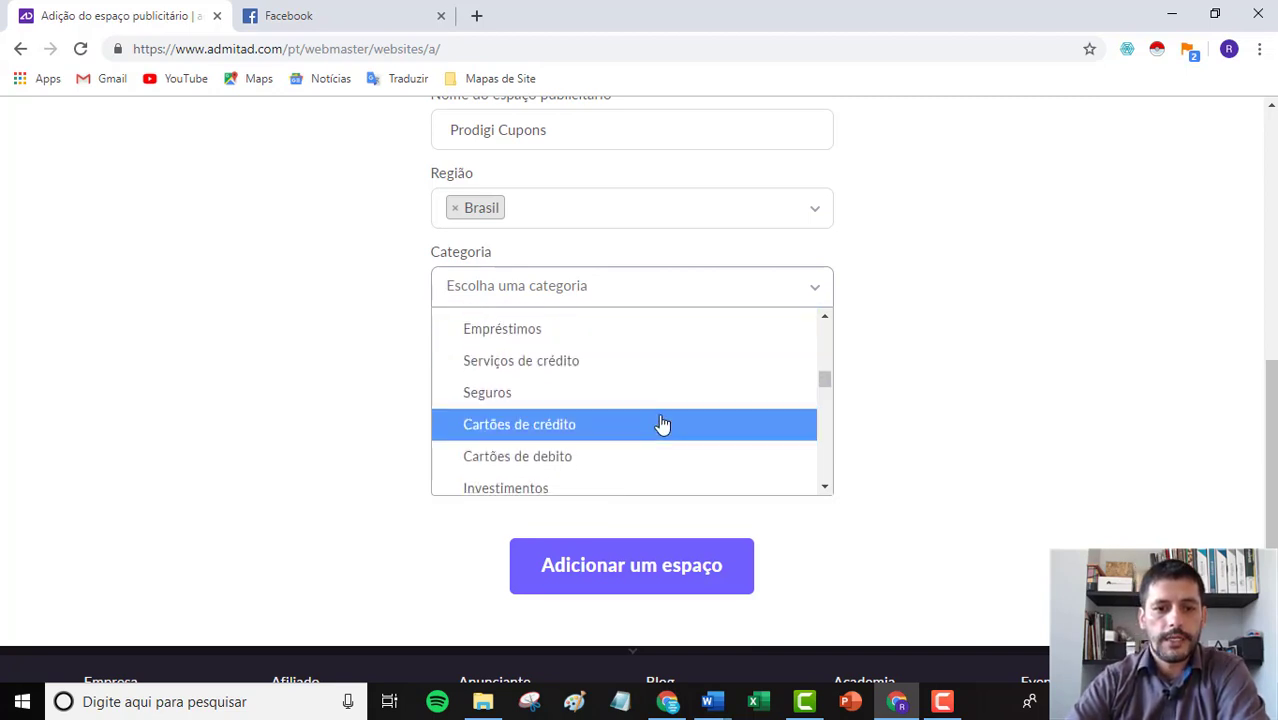
pyautogui.scroll(-2, 660, 424)
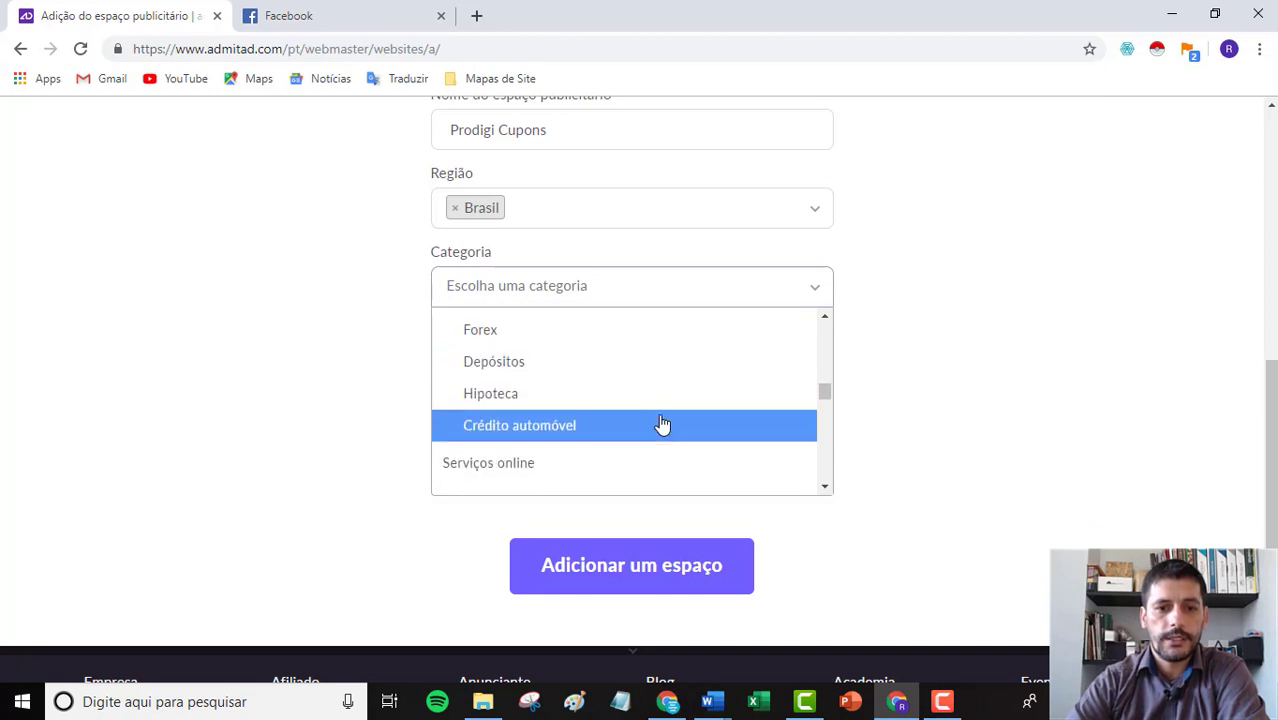
pyautogui.scroll(-1, 660, 424)
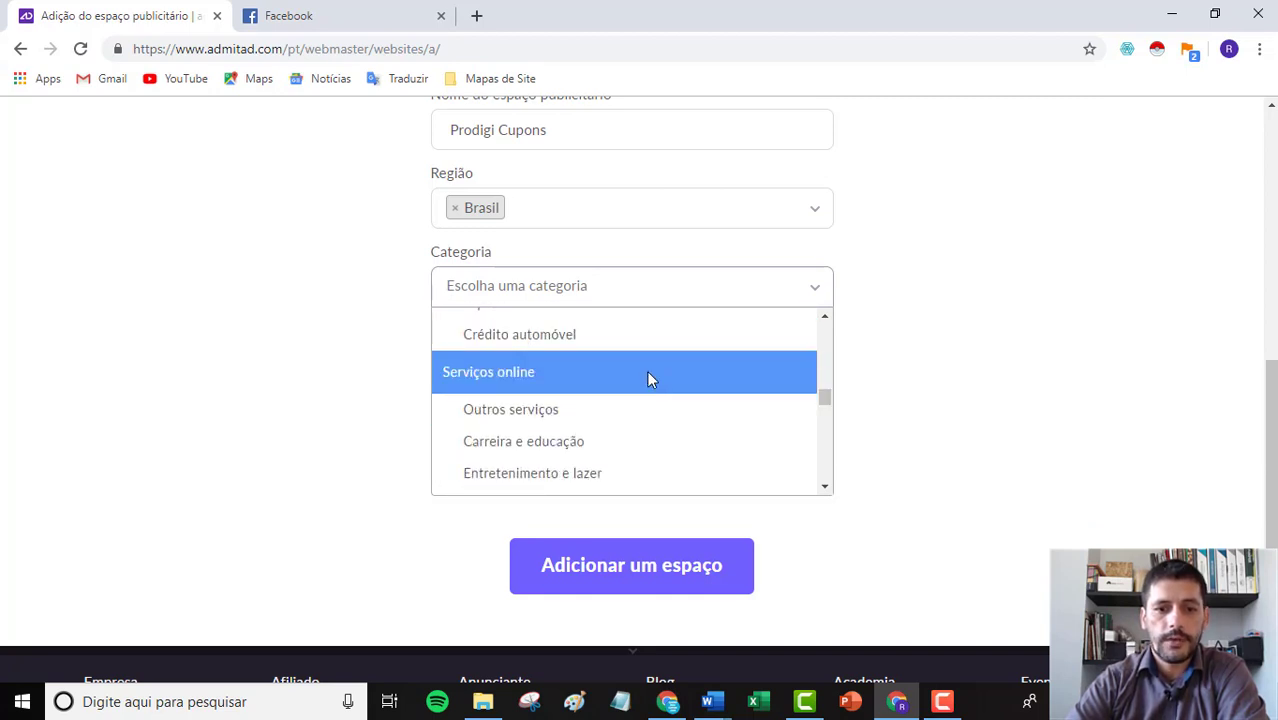
pyautogui.scroll(-1, 650, 370)
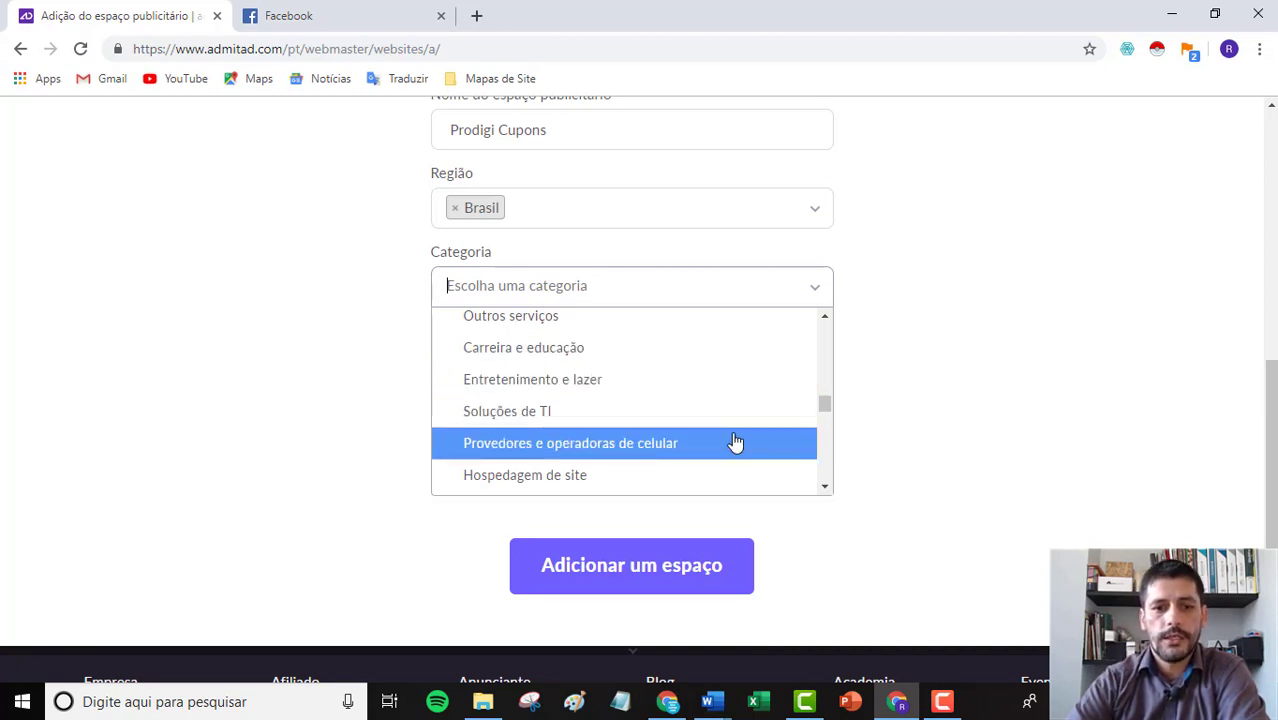
pyautogui.scroll(-2, 680, 425)
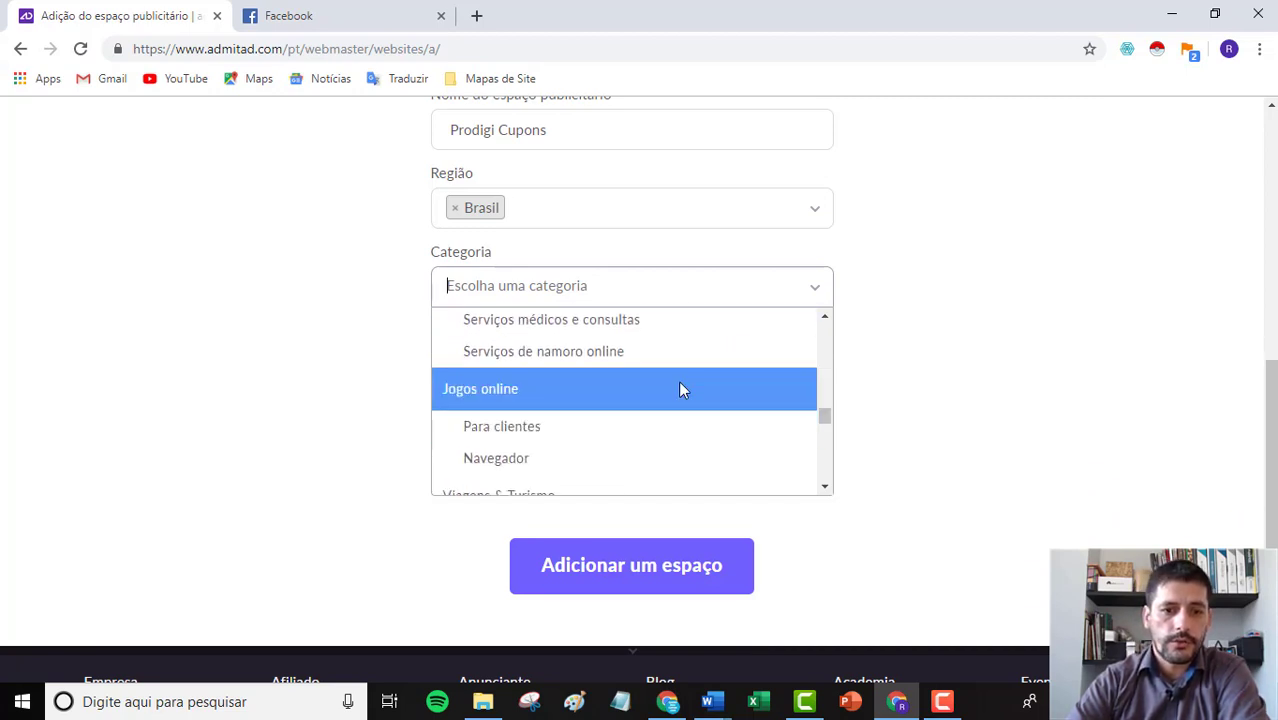
pyautogui.scroll(-1, 648, 458)
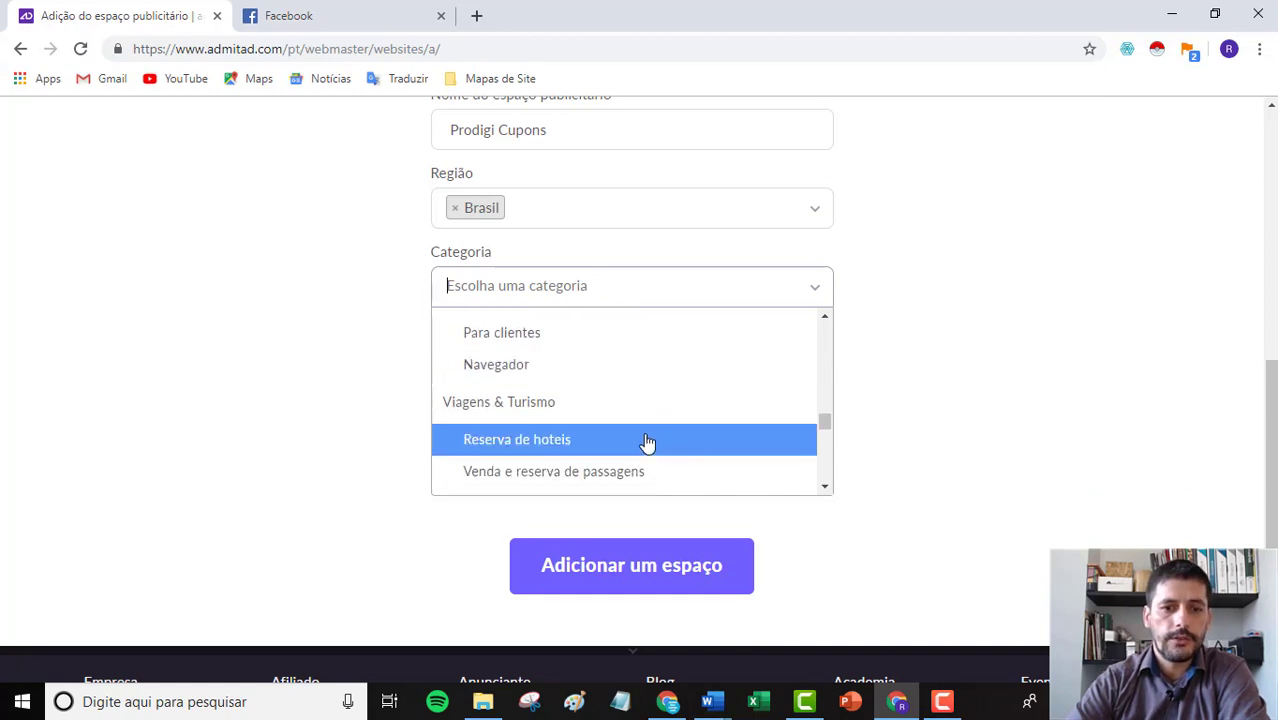
pyautogui.scroll(-1, 658, 408)
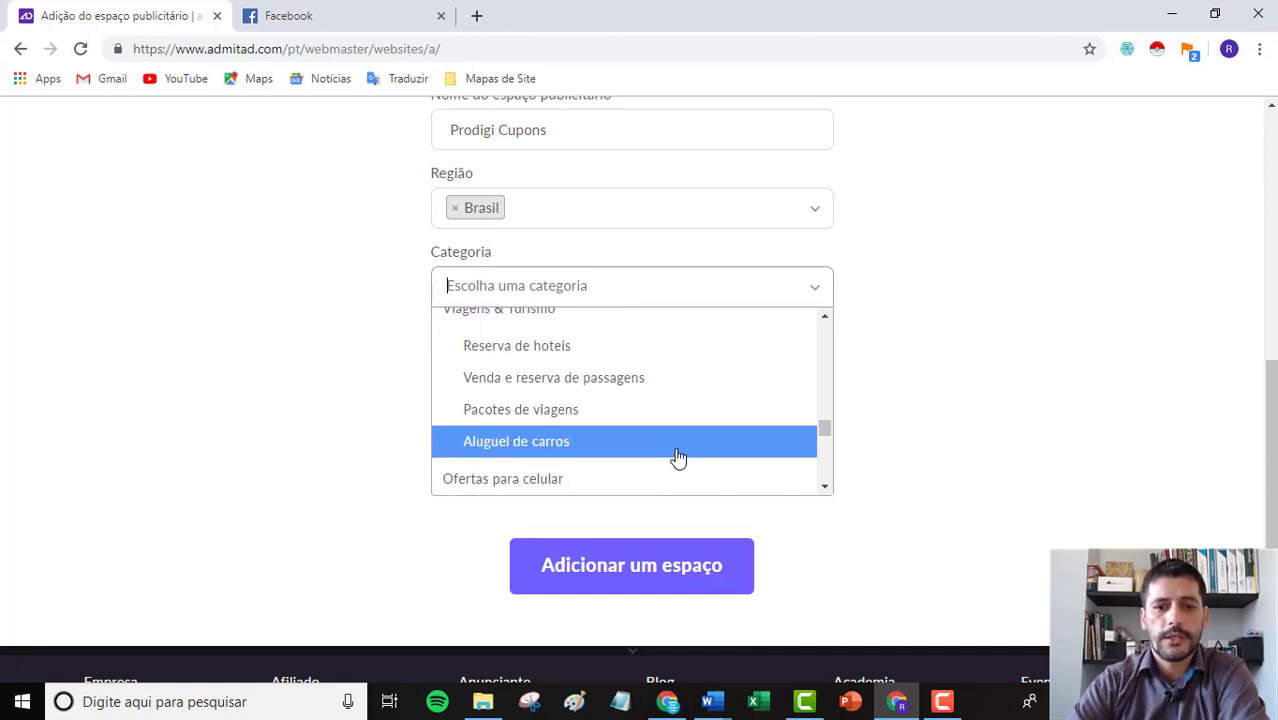
pyautogui.scroll(-1, 645, 360)
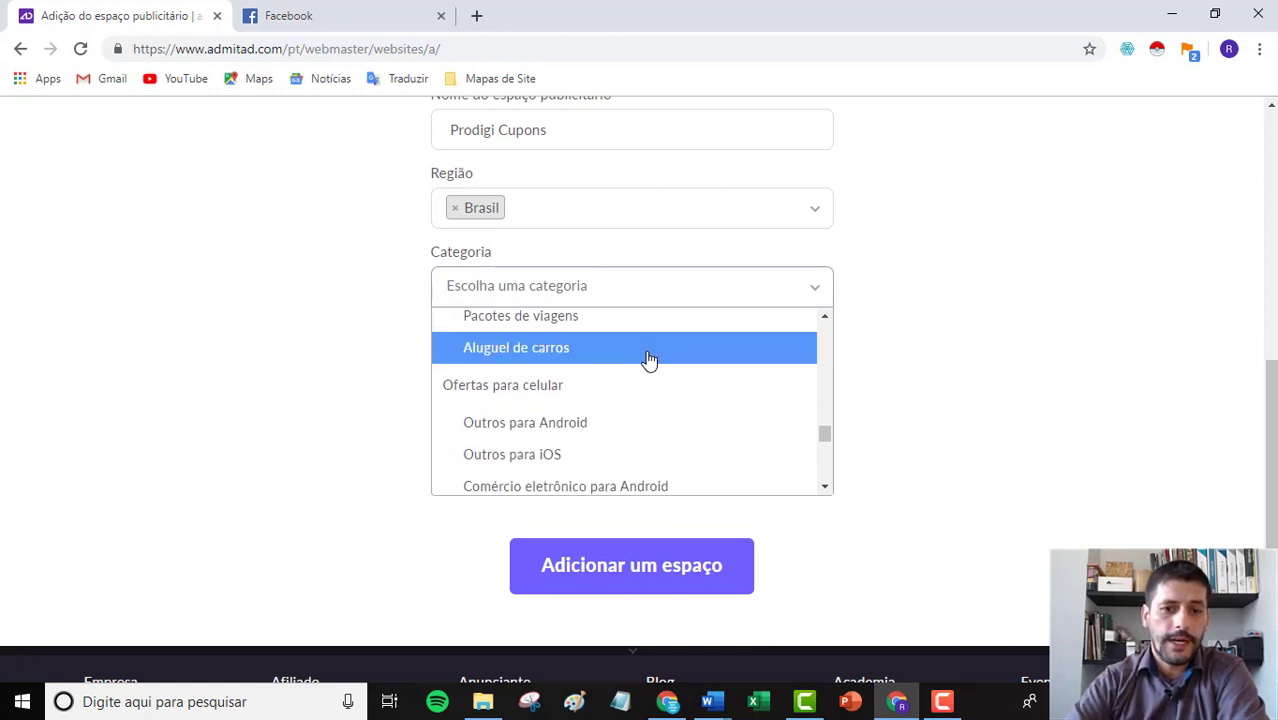
pyautogui.scroll(-3, 647, 360)
pyautogui.scroll(-4, 650, 360)
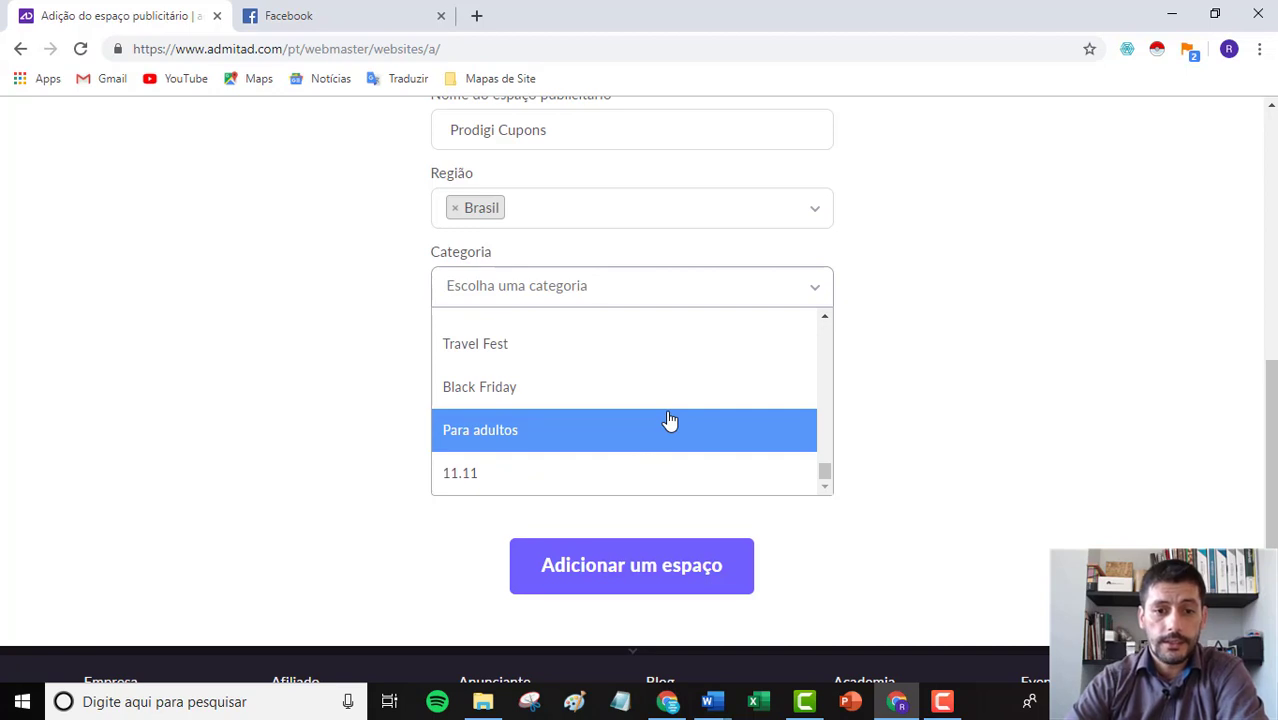
pyautogui.scroll(4, 670, 420)
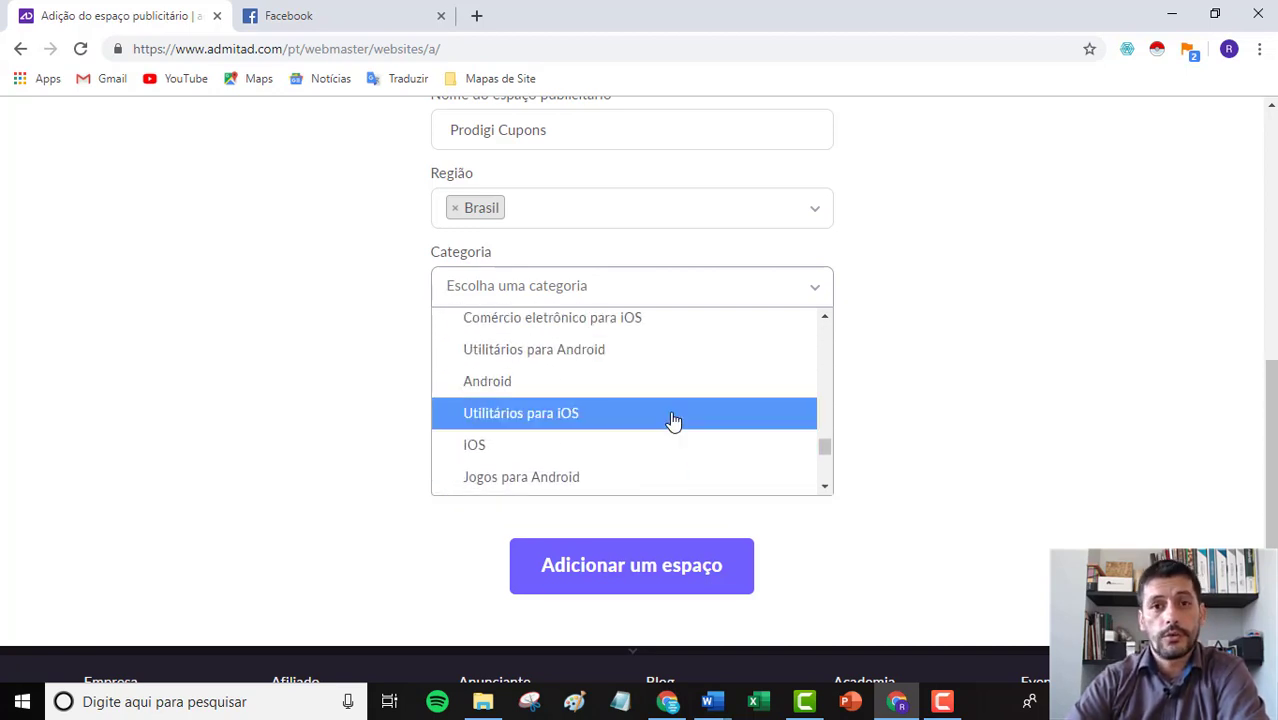
pyautogui.scroll(4, 674, 420)
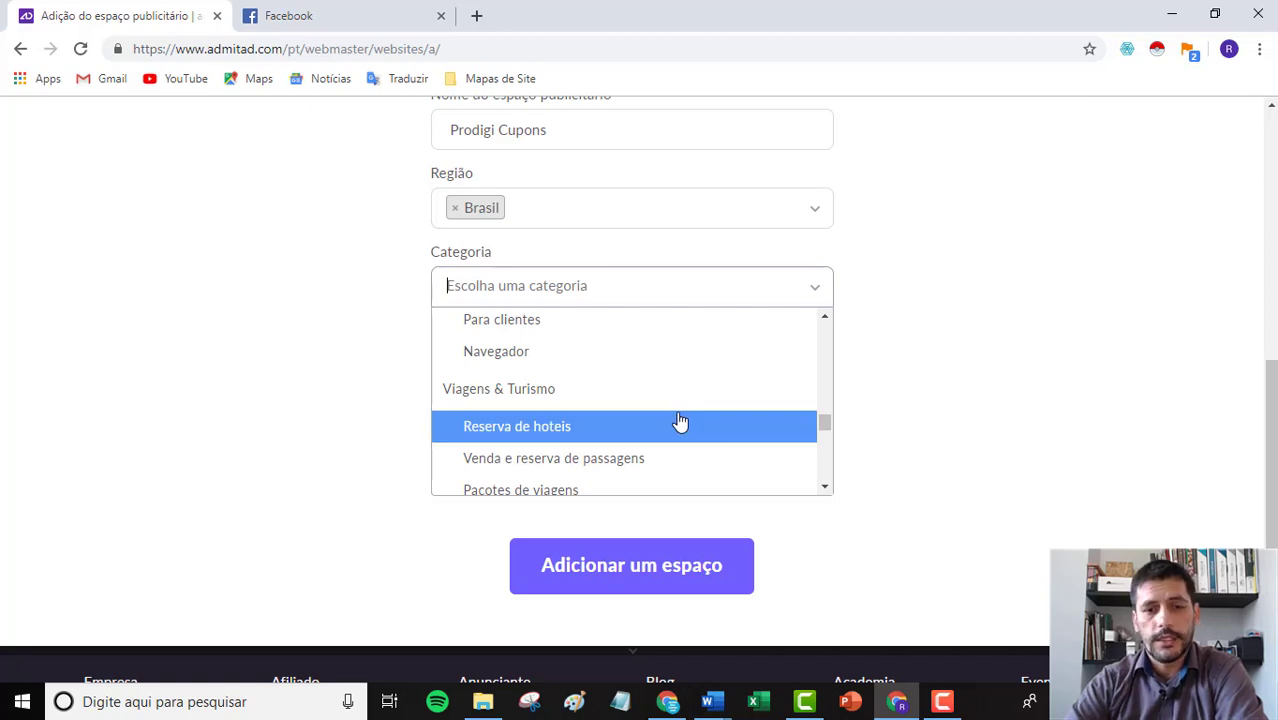
pyautogui.scroll(3, 678, 420)
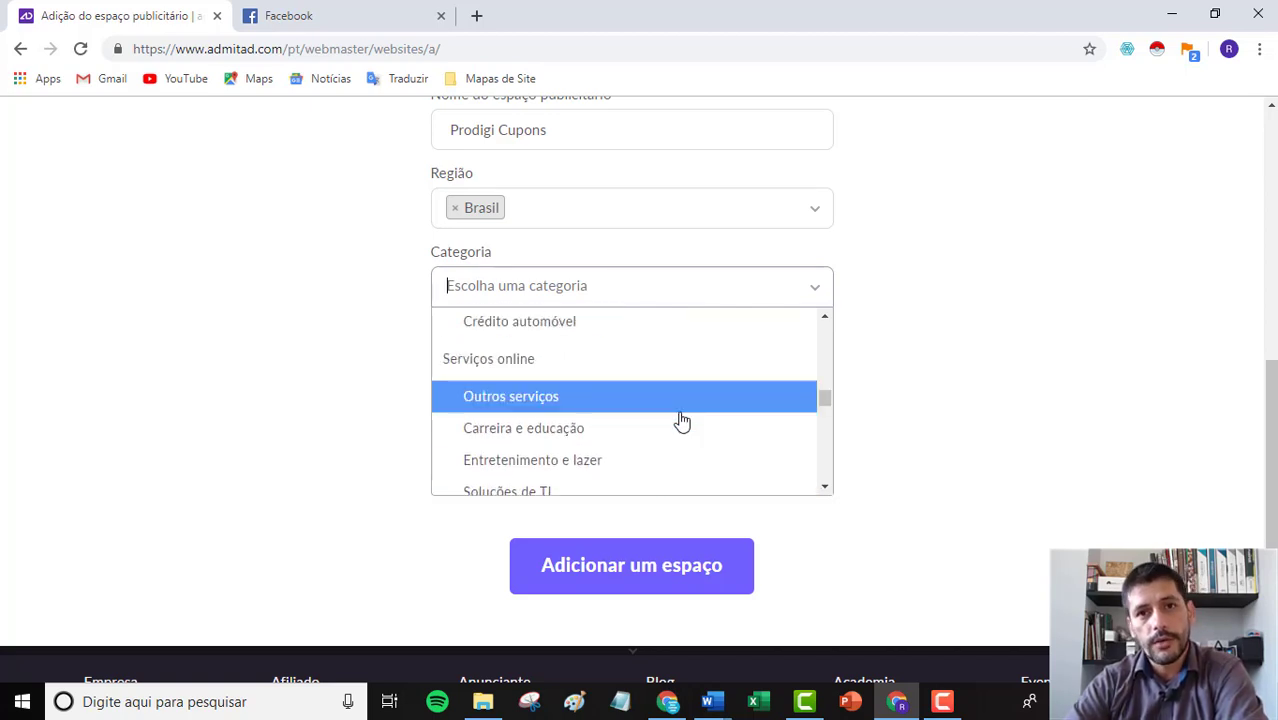
pyautogui.scroll(6, 680, 420)
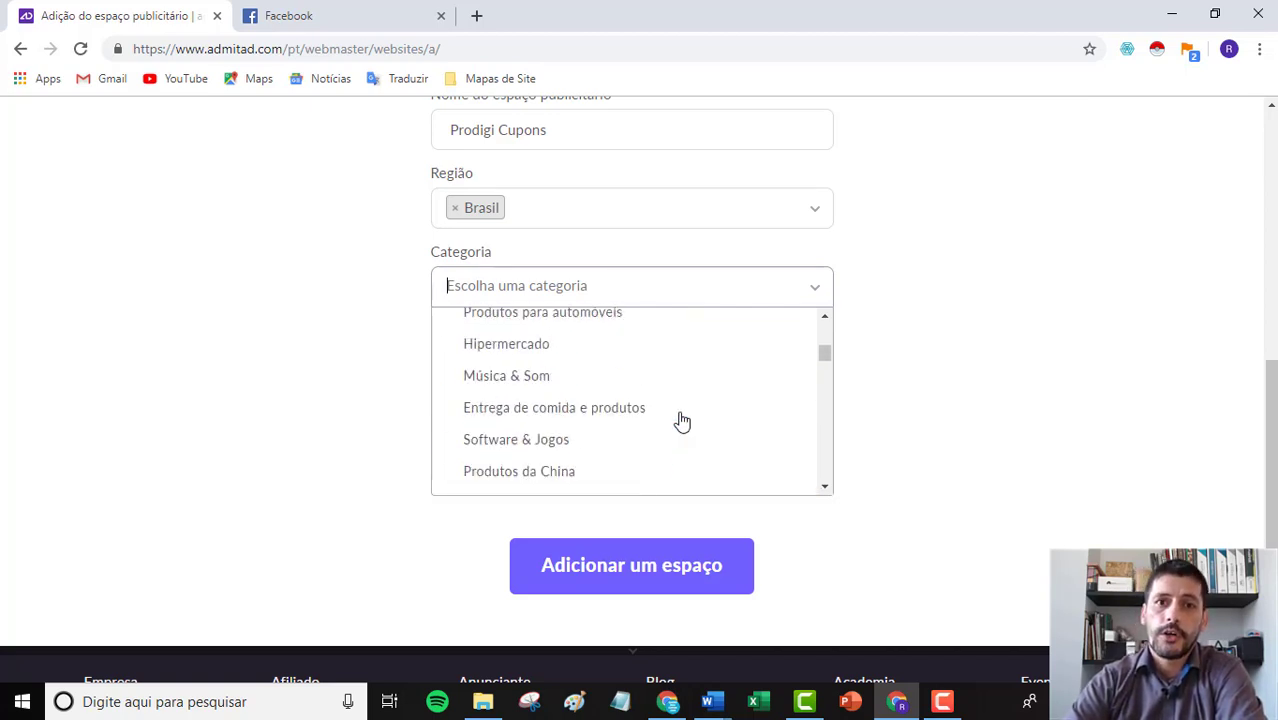
pyautogui.scroll(3, 681, 422)
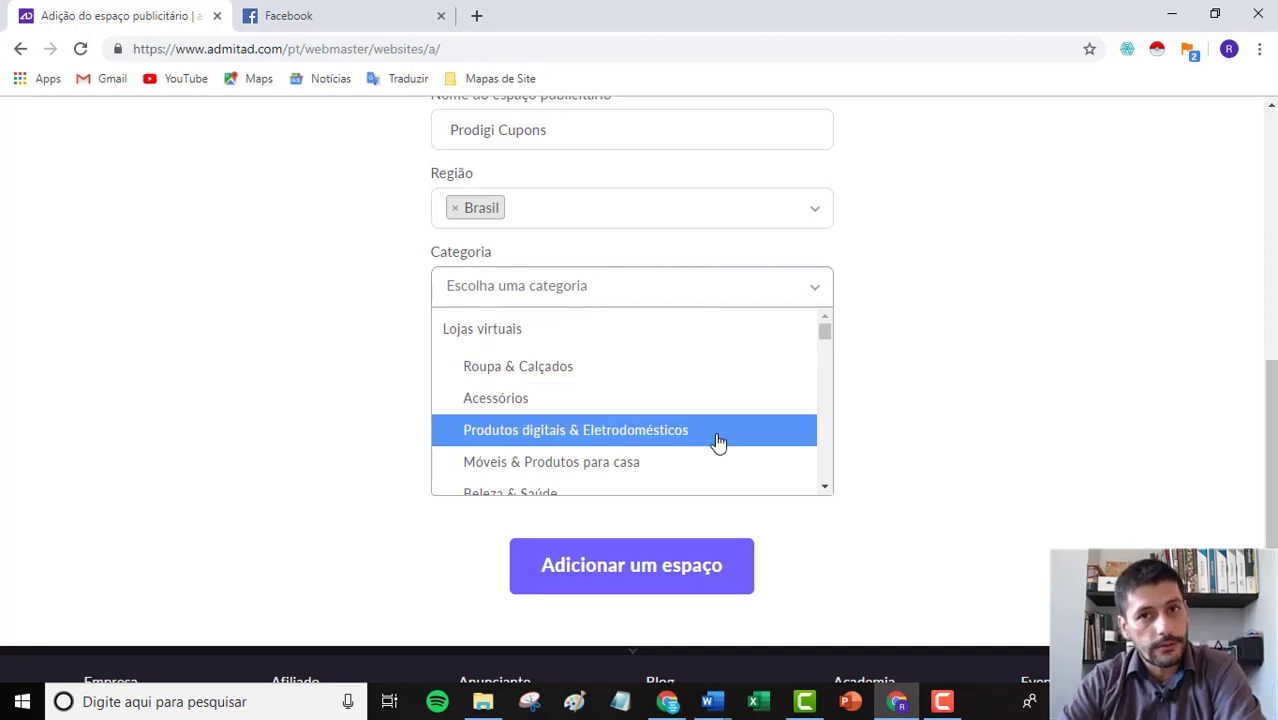
# Step: Add the categories Lojas virtuais, Roupa & Calçados and Acessórios to the ad space
pyautogui.click(525, 329)
pyautogui.click(616, 289)
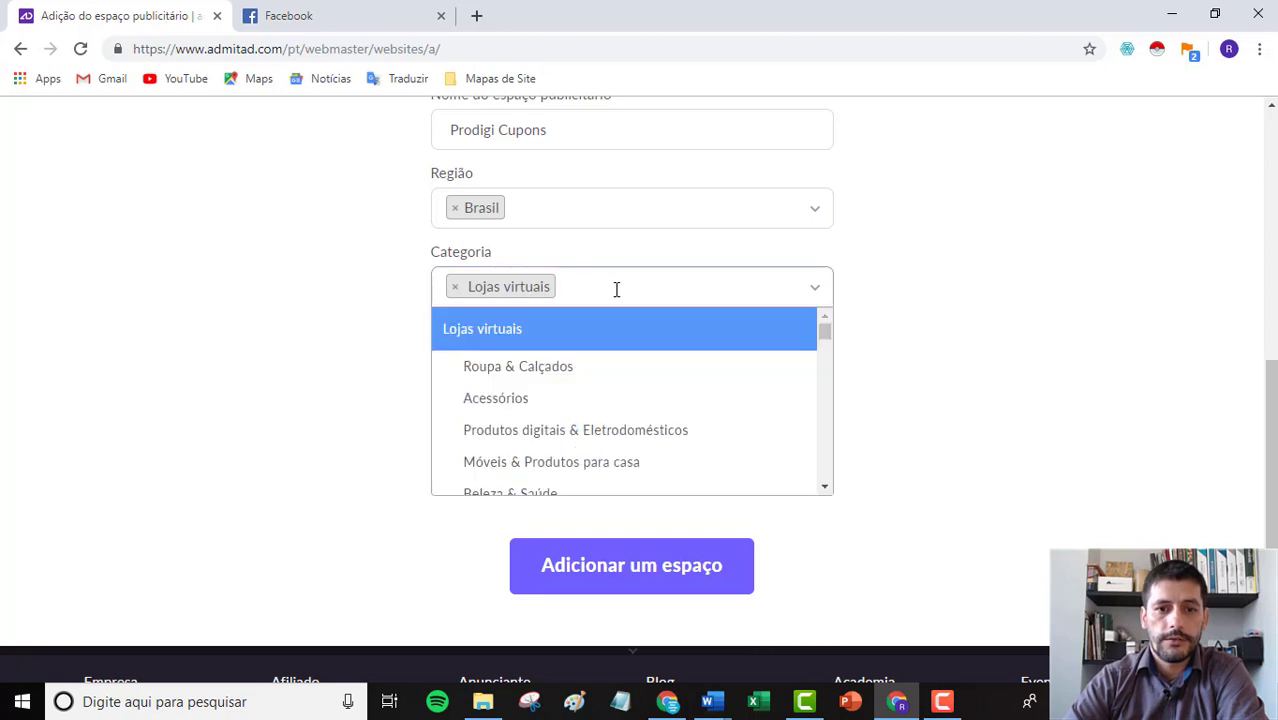
pyautogui.click(608, 374)
pyautogui.click(730, 287)
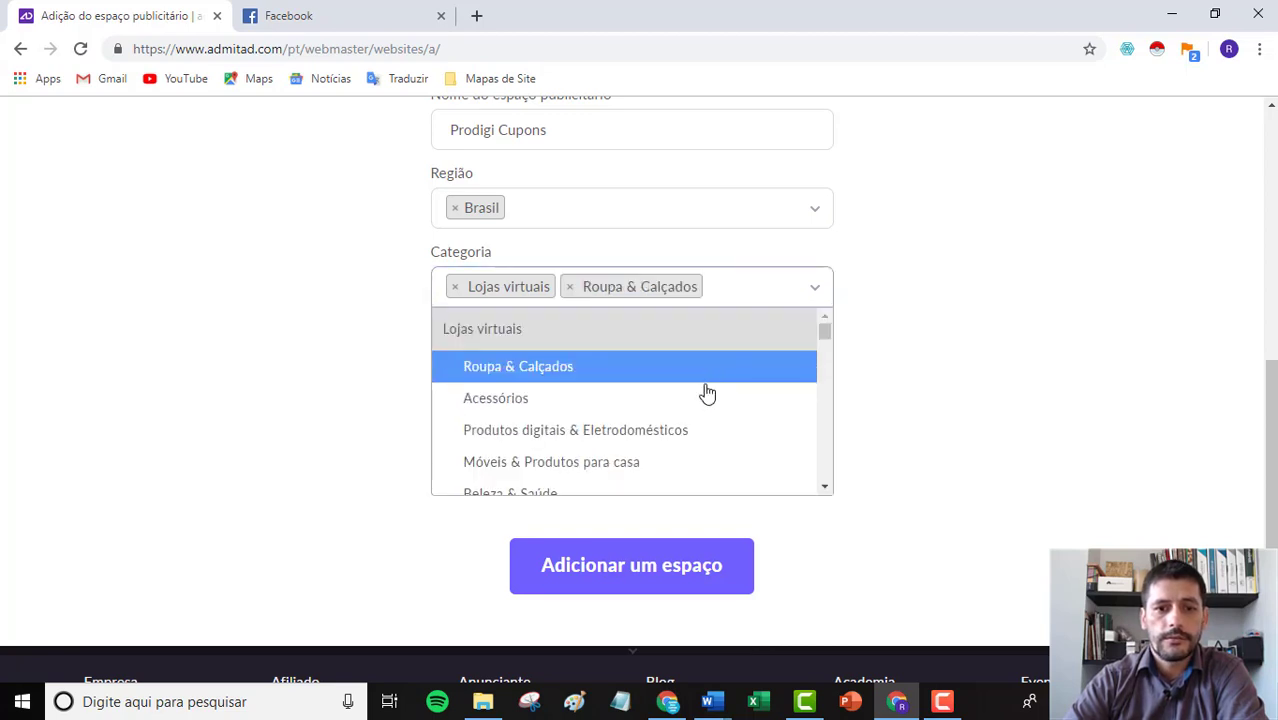
pyautogui.click(695, 408)
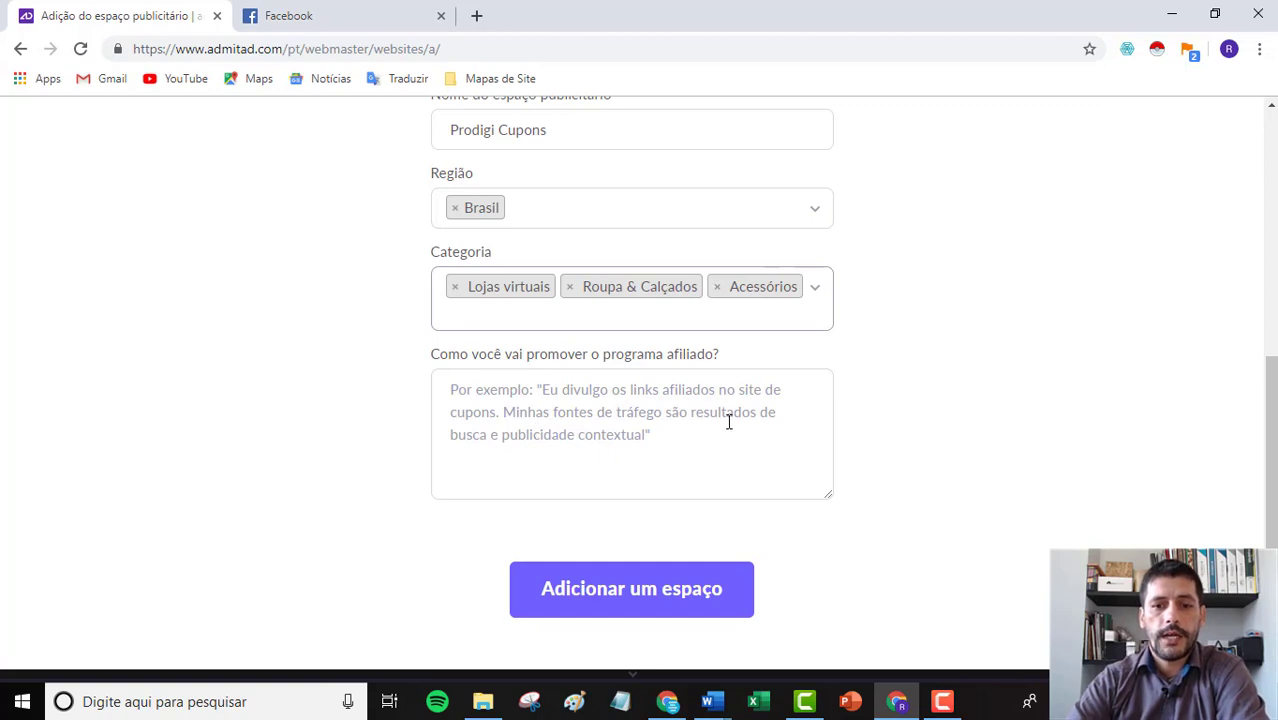
# Step: Begin the ad space's promotion description with "eu divulgo nas minhas redes sociais, e através de"
pyautogui.click(700, 438)
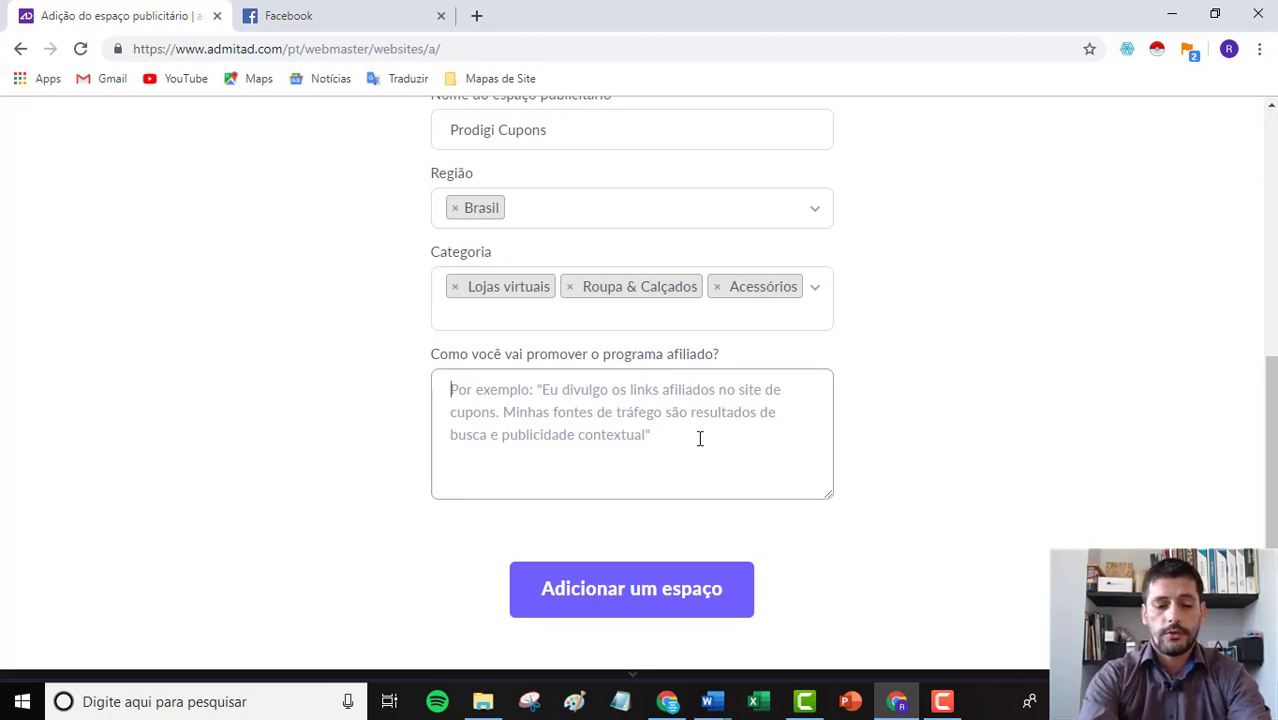
pyautogui.write('eu divulg')
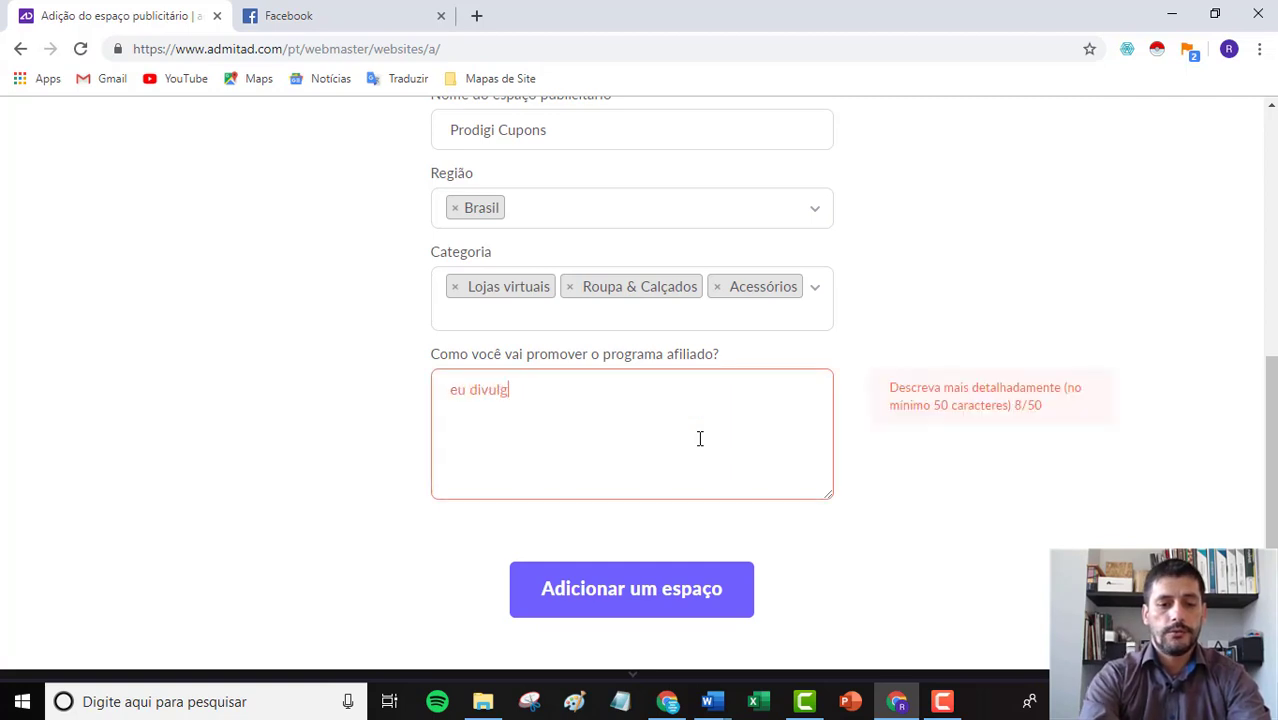
pyautogui.write('o nas minhas res')
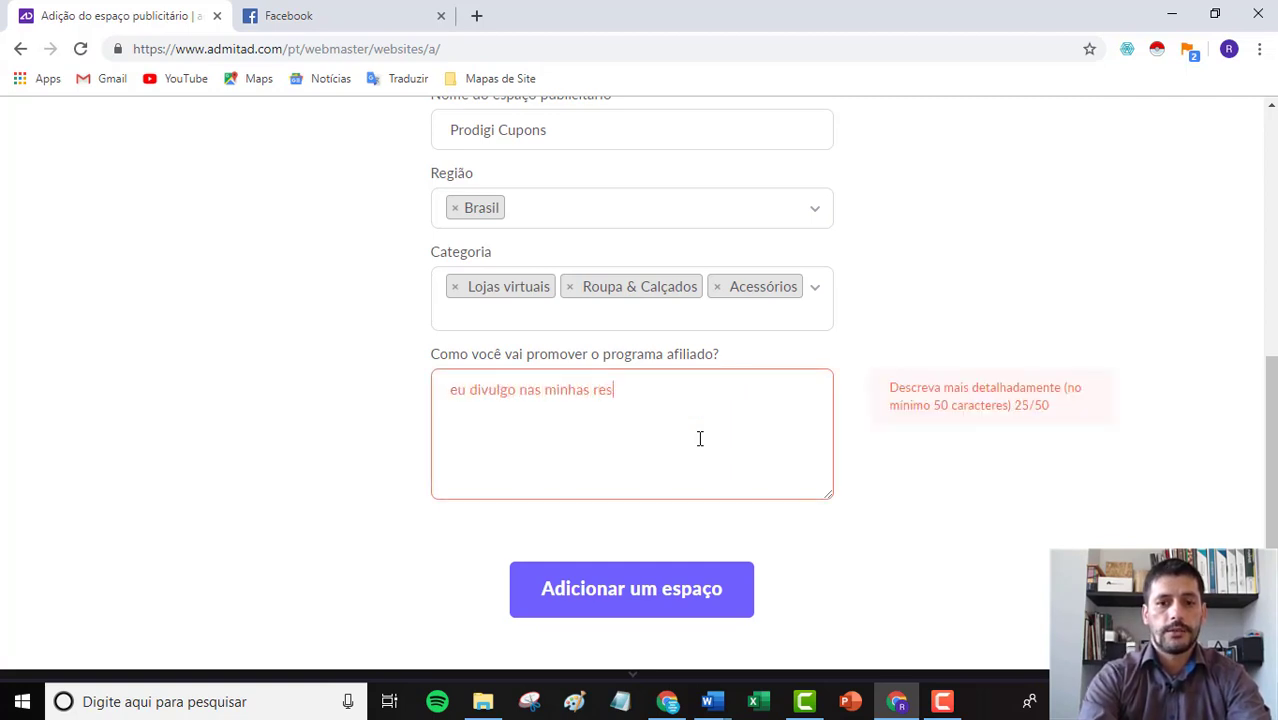
pyautogui.press('BackSpace')
pyautogui.write('des sociais')
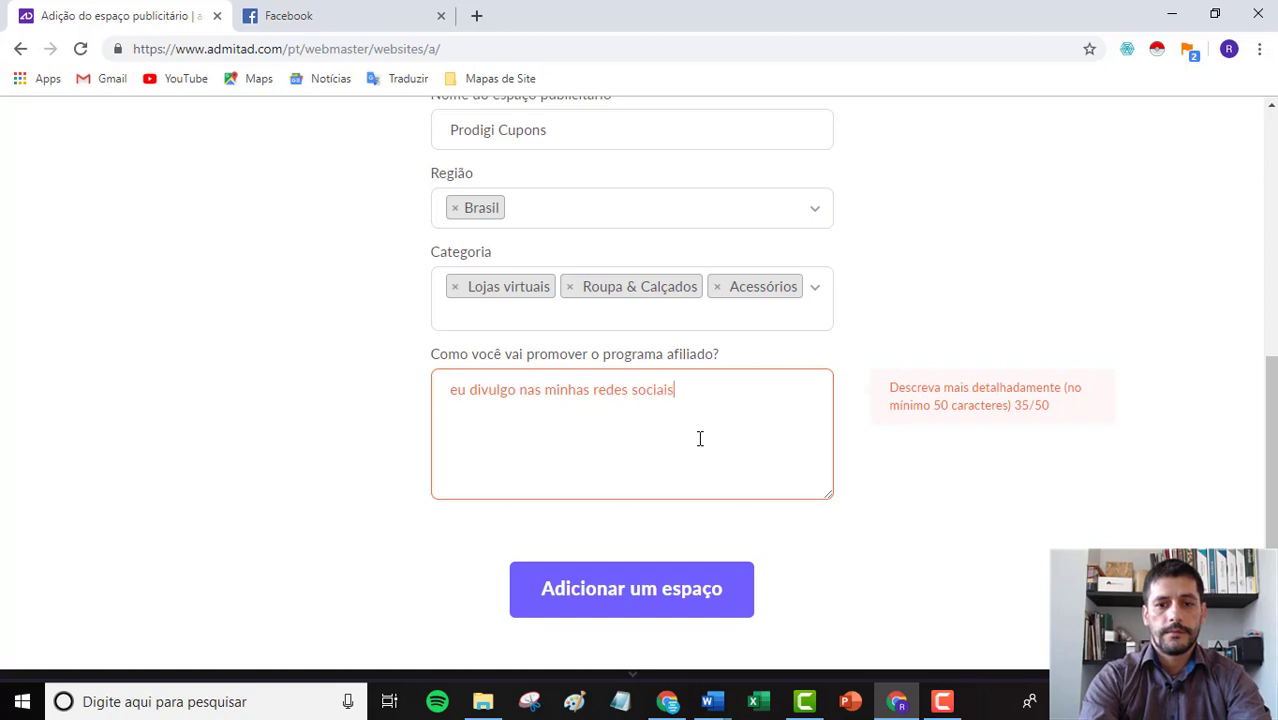
pyautogui.write(', e atra')
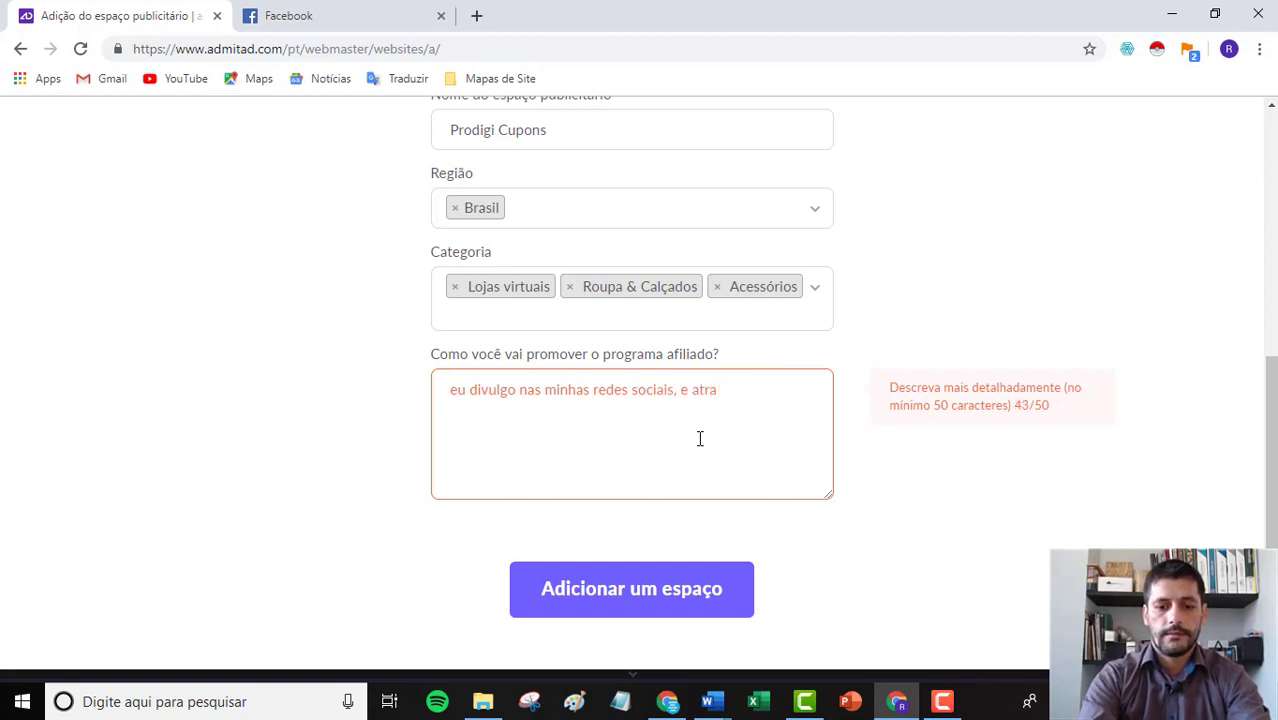
pyautogui.write('´vevé')
pyautogui.press('BackSpace')
pyautogui.write('s de')
pyautogui.press('Num_Lock')
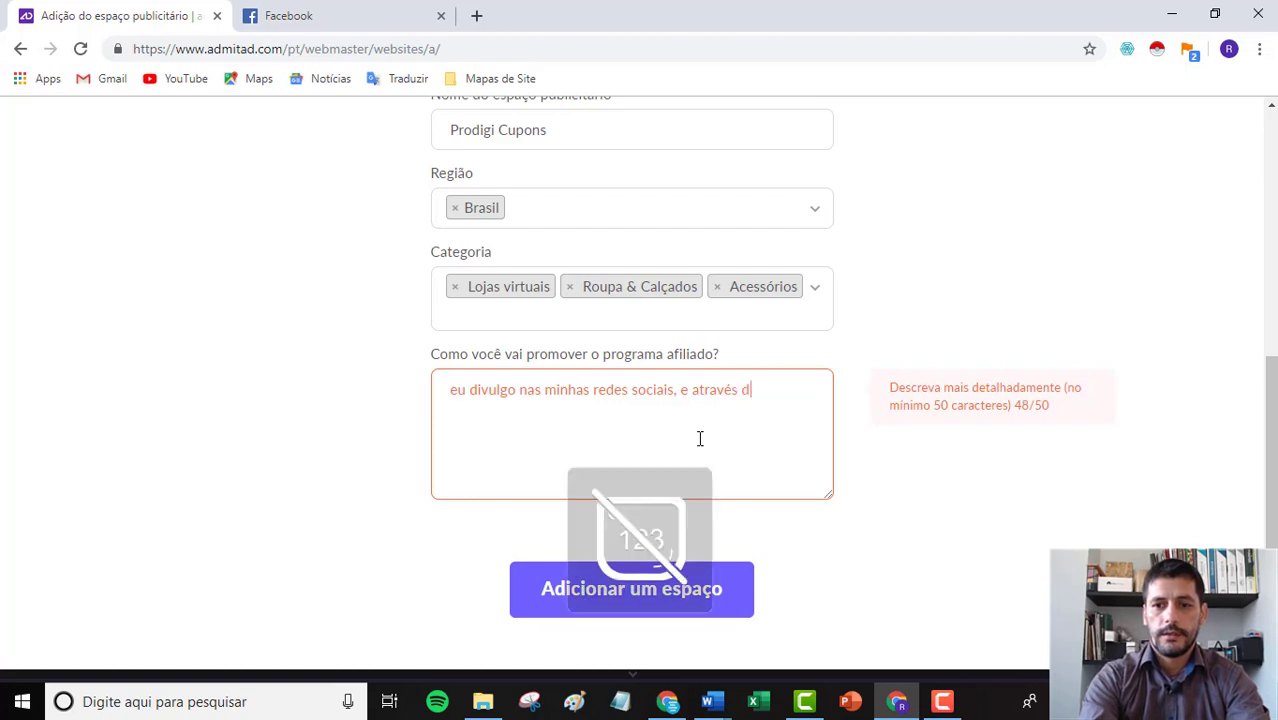
pyautogui.press('Num_Lock')
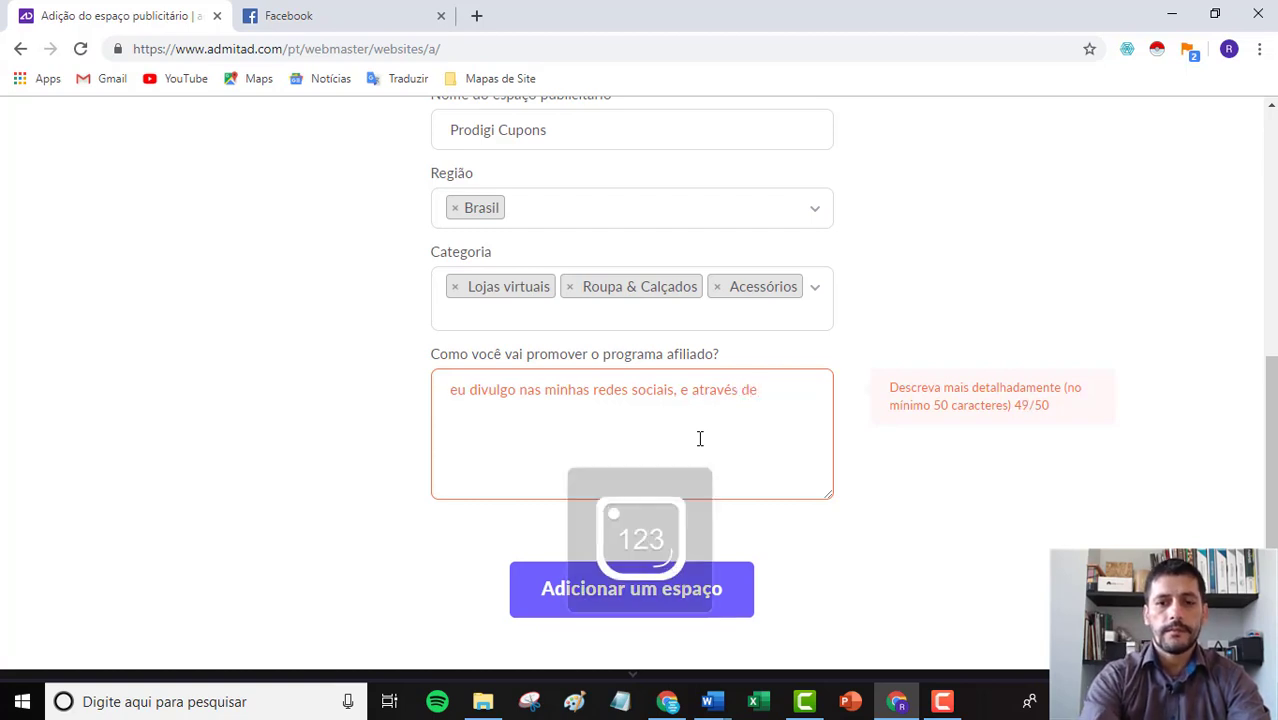
# Step: Complete the promotion description with "campanhas de tráfego pago com FaceAds e GoogleAds" and submit the ad space
pyautogui.write('campn')
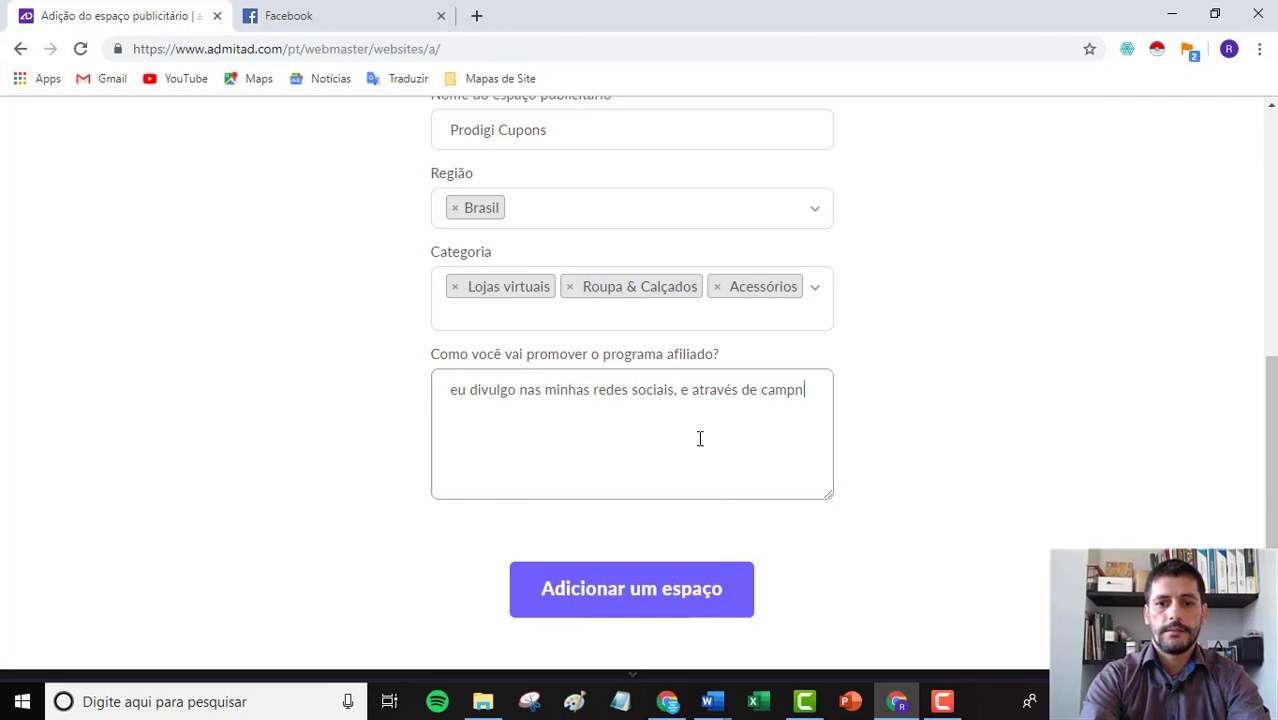
pyautogui.press('BackSpace')
pyautogui.write('anhas ')
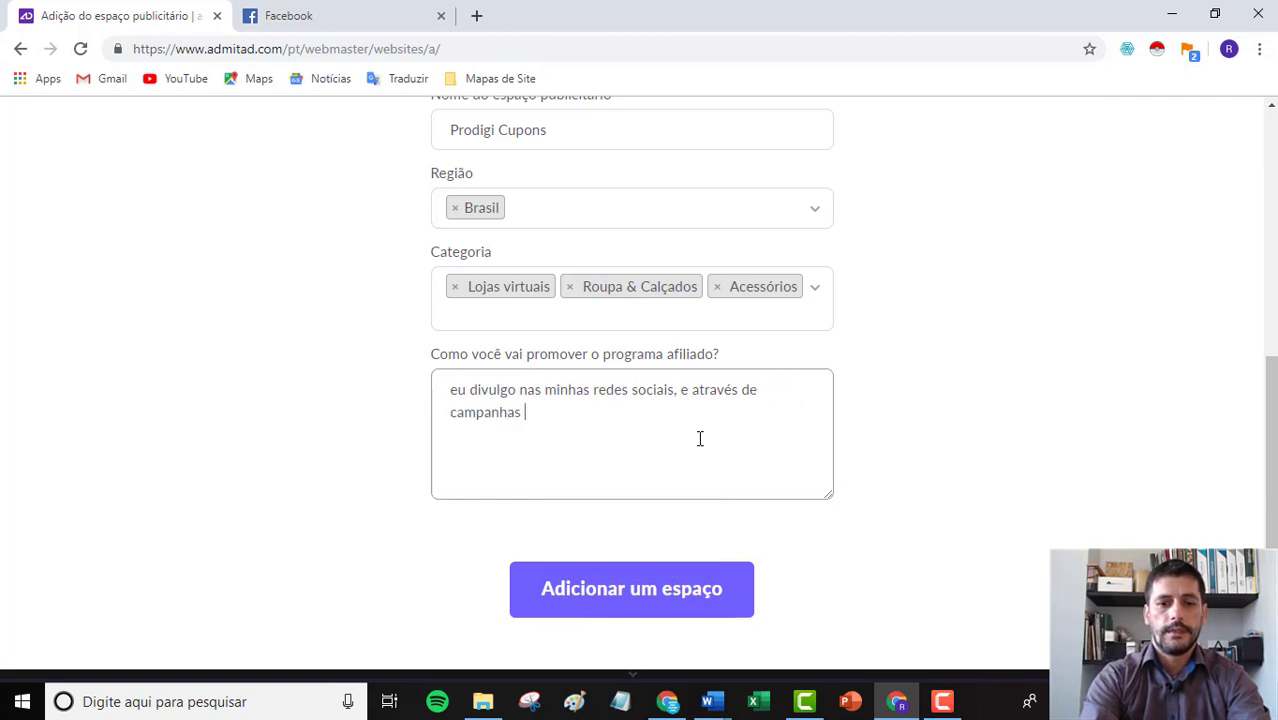
pyautogui.write('de tráfego pago')
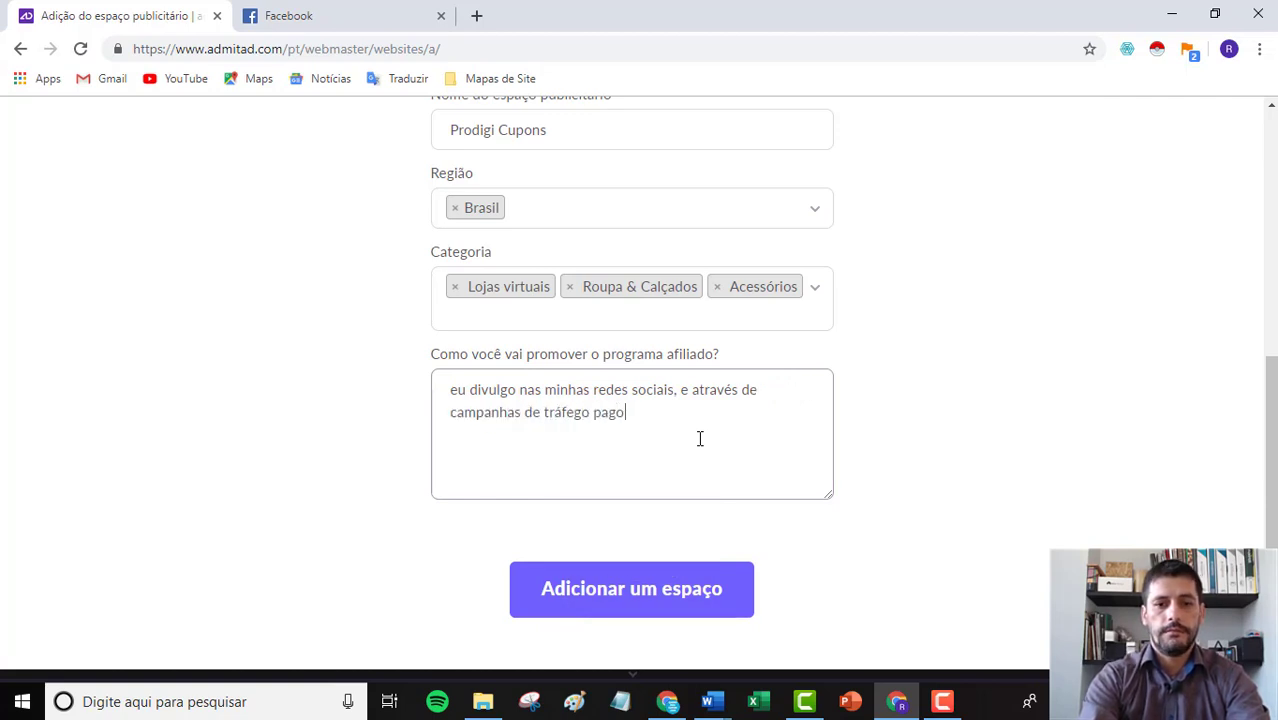
pyautogui.write(' com FaceAd')
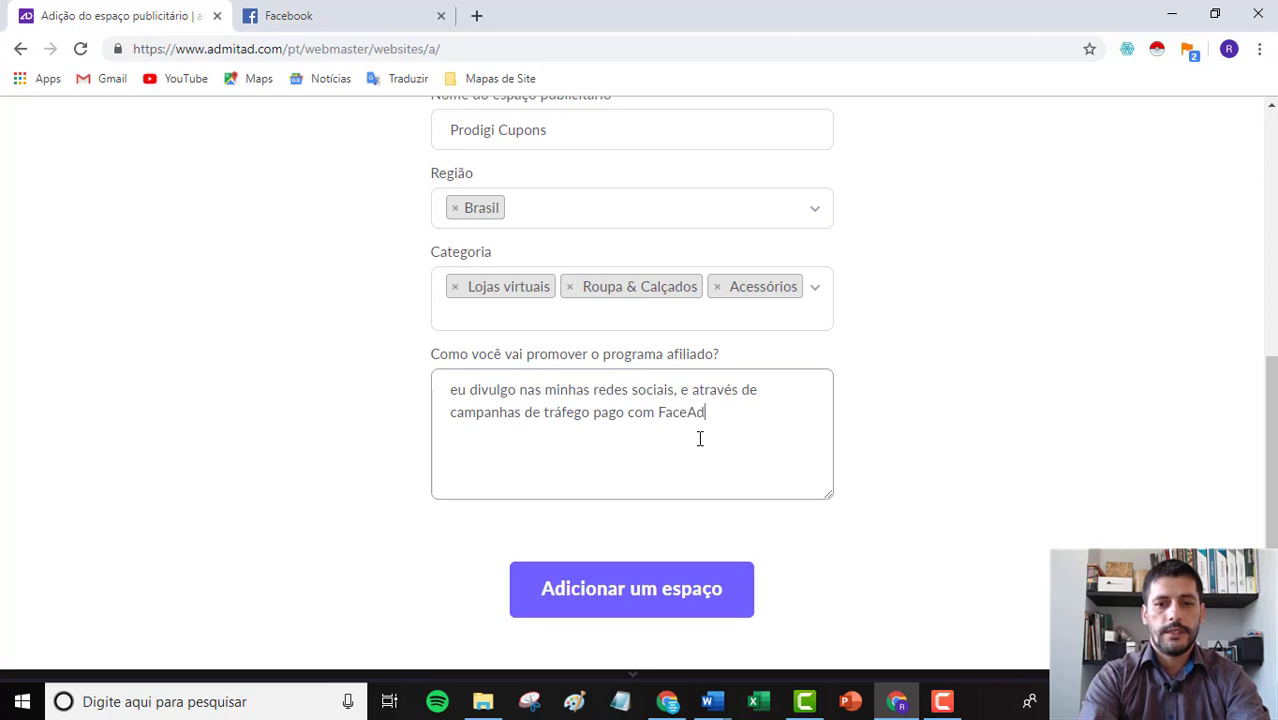
pyautogui.write('s e GoogleAds')
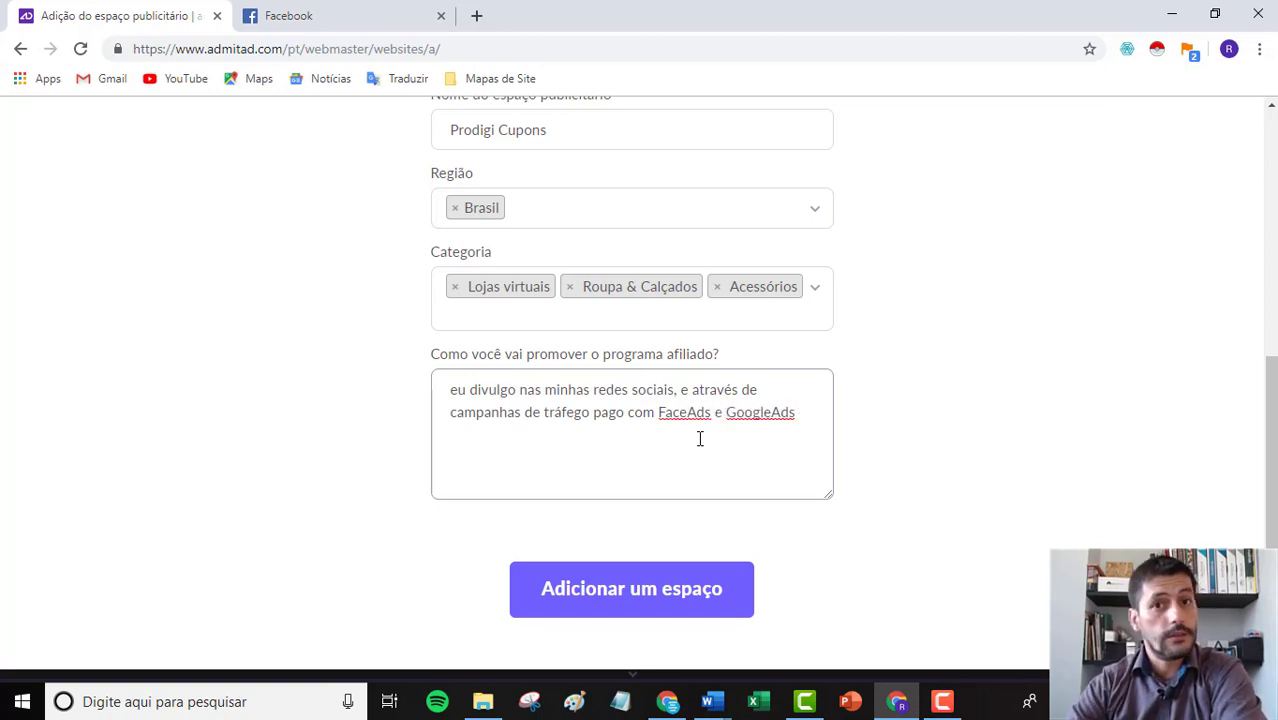
pyautogui.click(634, 601)
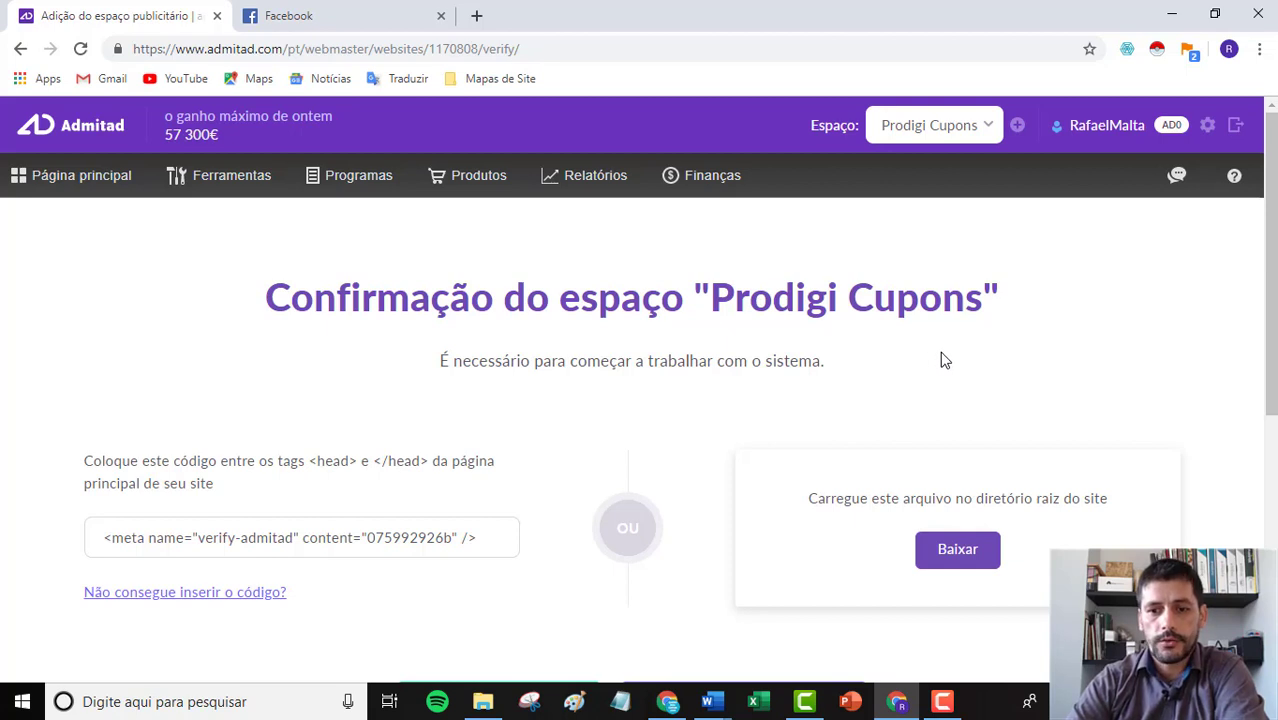
# Step: Copy the verify-admitad meta tag offered for confirming the Prodigi Cupons site
pyautogui.scroll(-1, 940, 352)
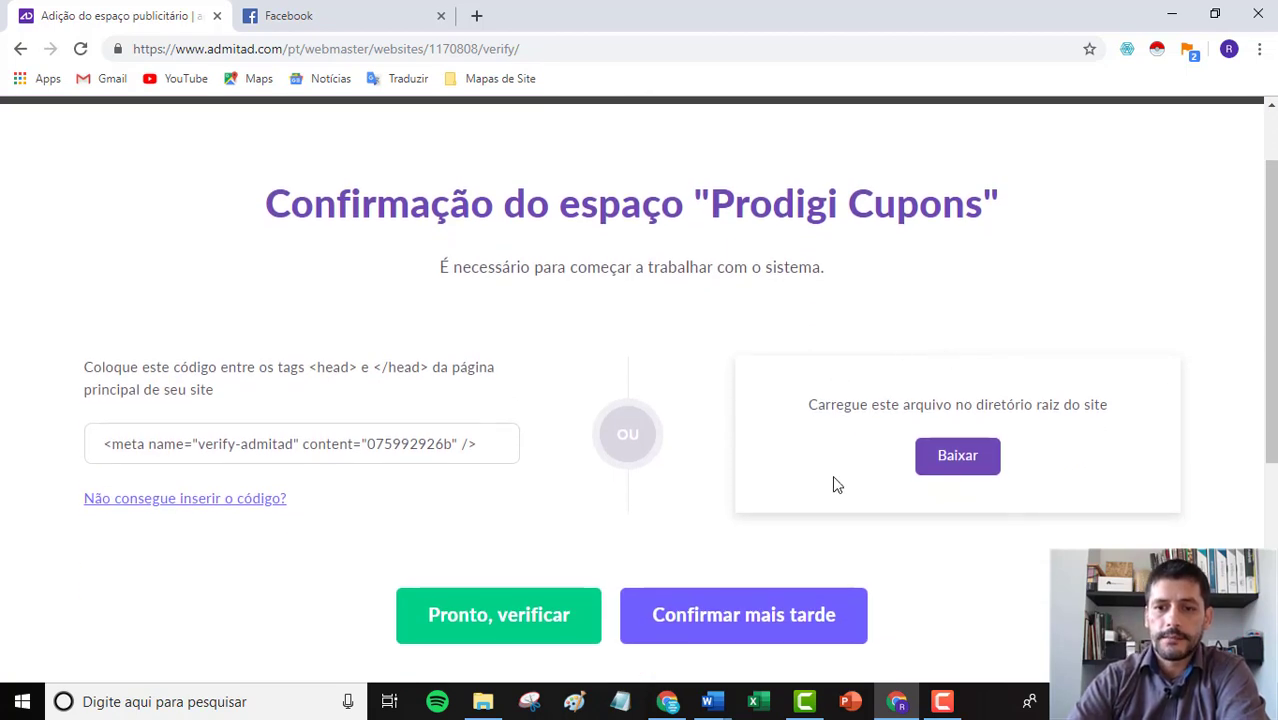
pyautogui.click(934, 450)
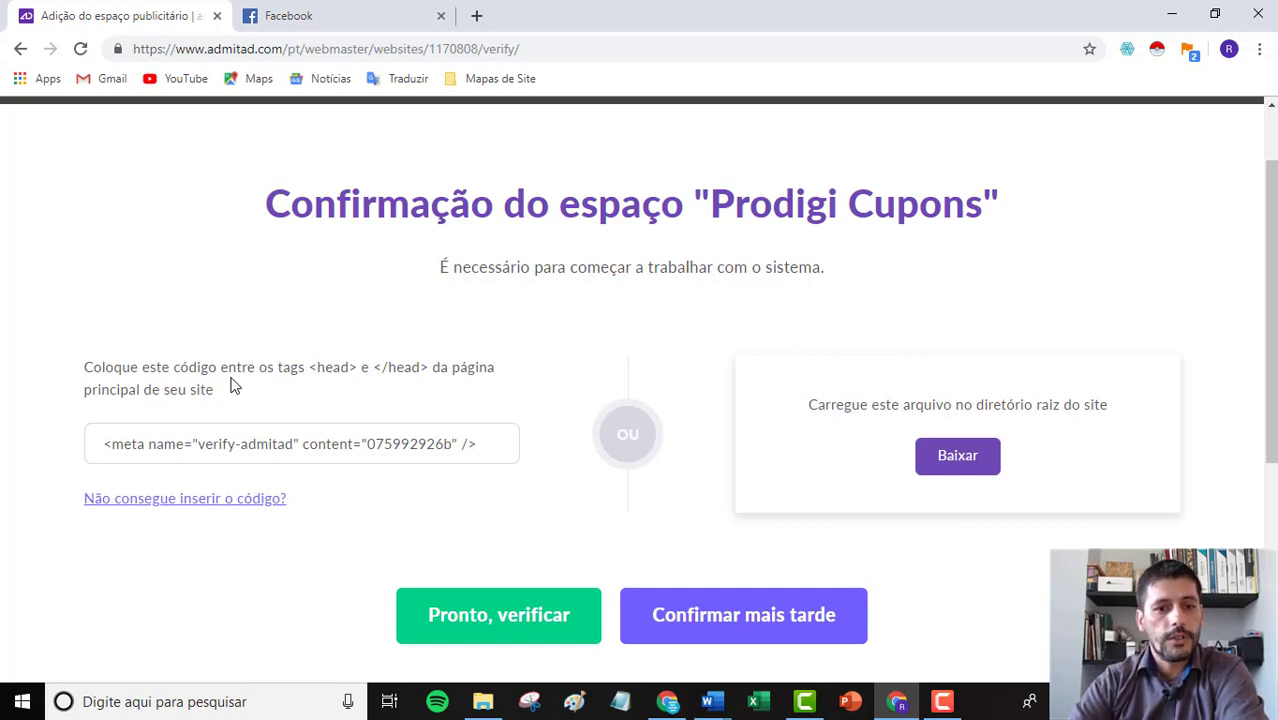
pyautogui.moveTo(311, 369); pyautogui.dragTo(434, 384)
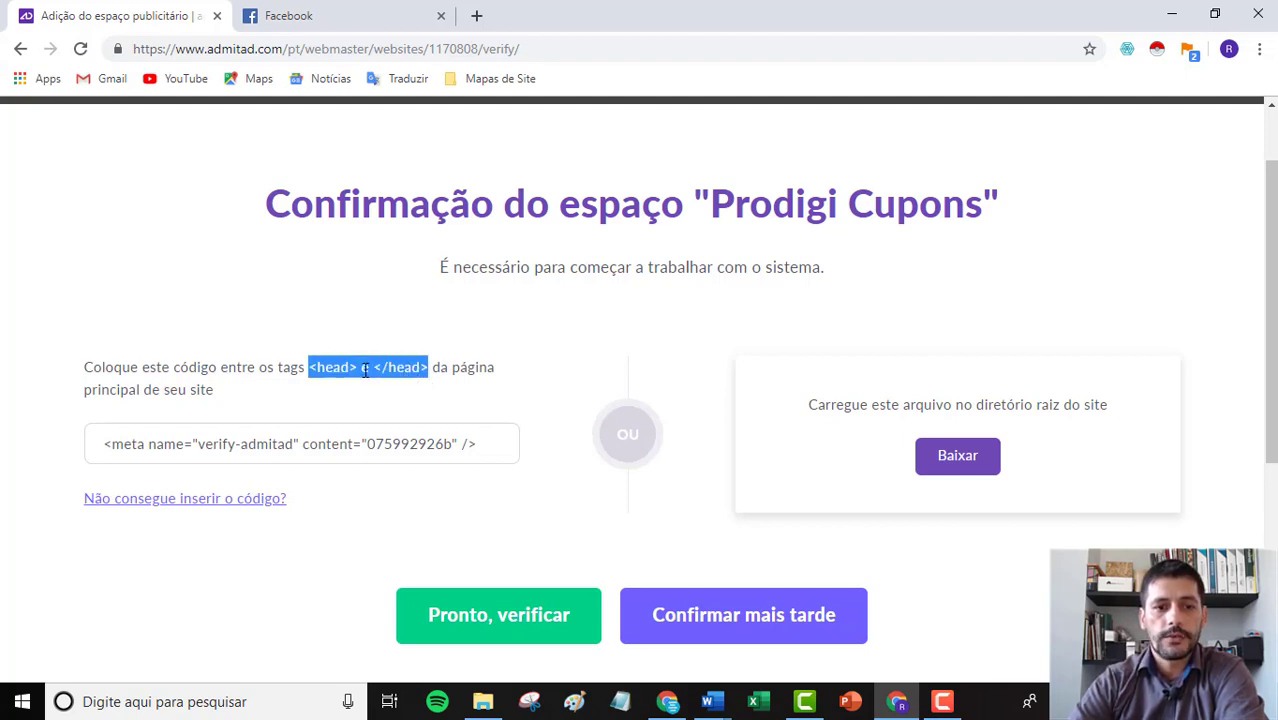
pyautogui.click(247, 440)
pyautogui.hotkey('ctrl', 'c')
pyautogui.rightClick(223, 448)
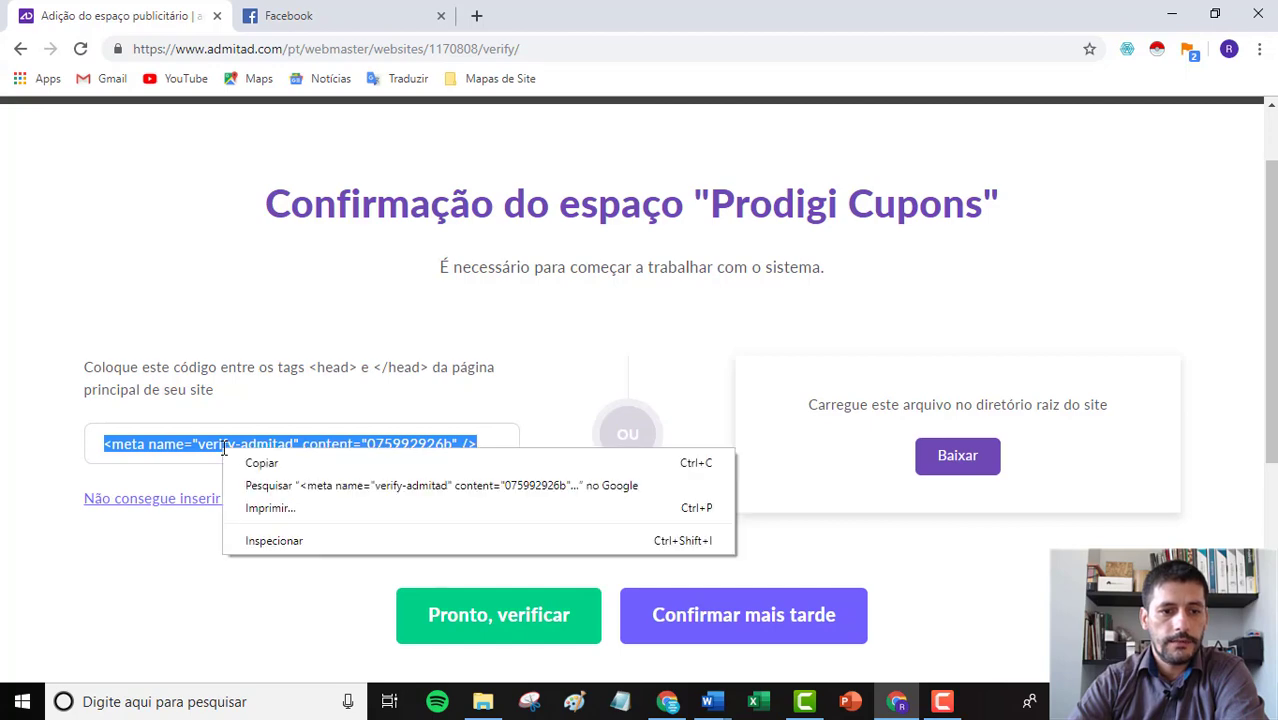
pyautogui.click(258, 463)
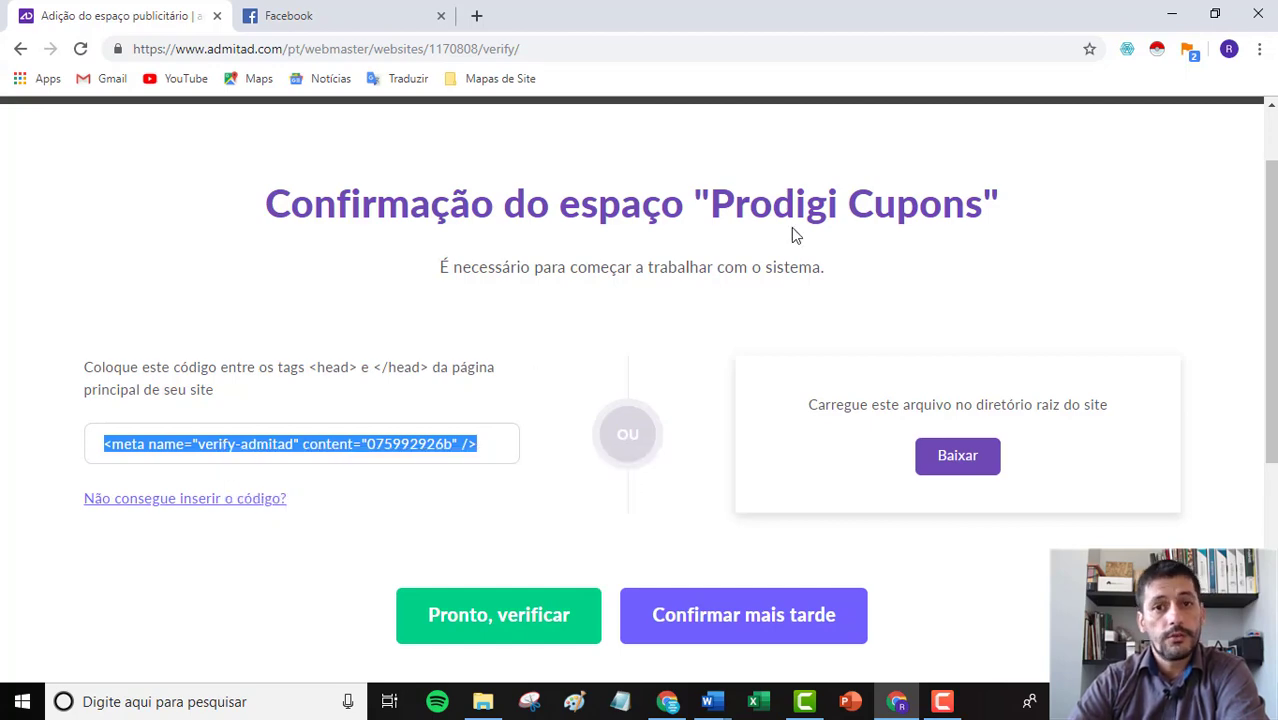
# Step: Switch to the WordPress Header and Footer Scripts options, paste the Admitad verification meta tag into the header scripts and save the settings
pyautogui.click(668, 703)
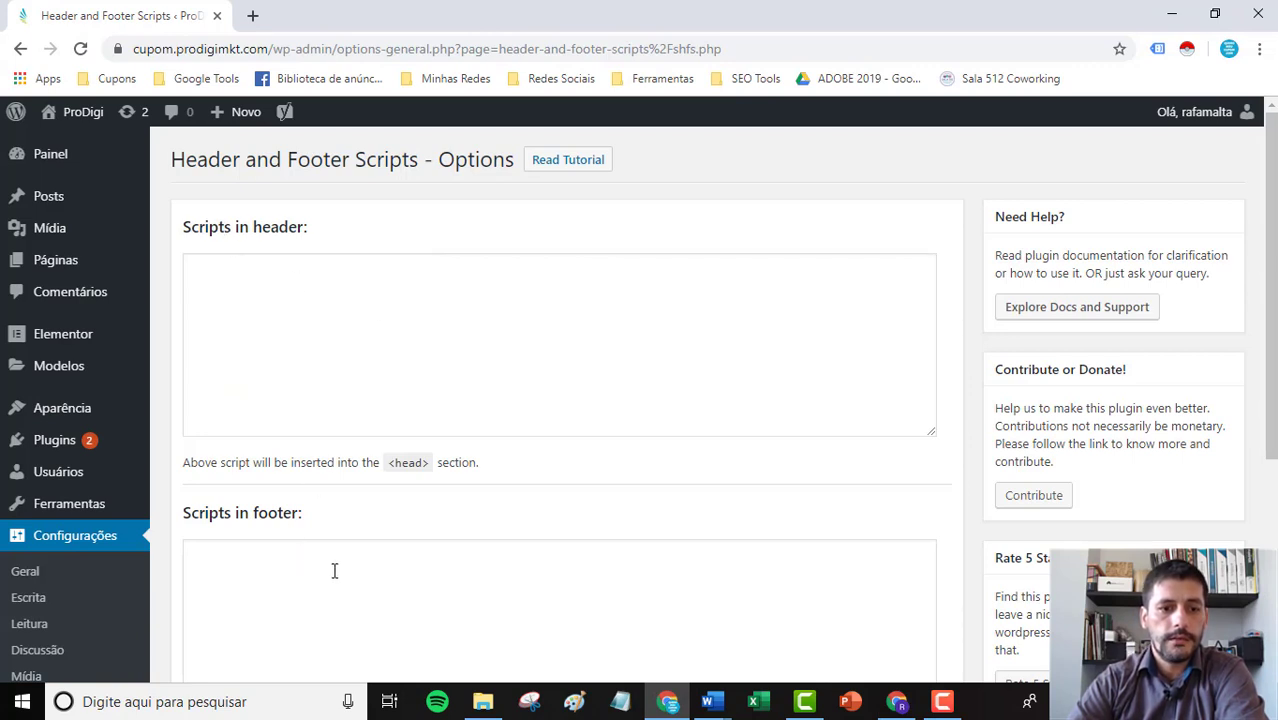
pyautogui.click(214, 277)
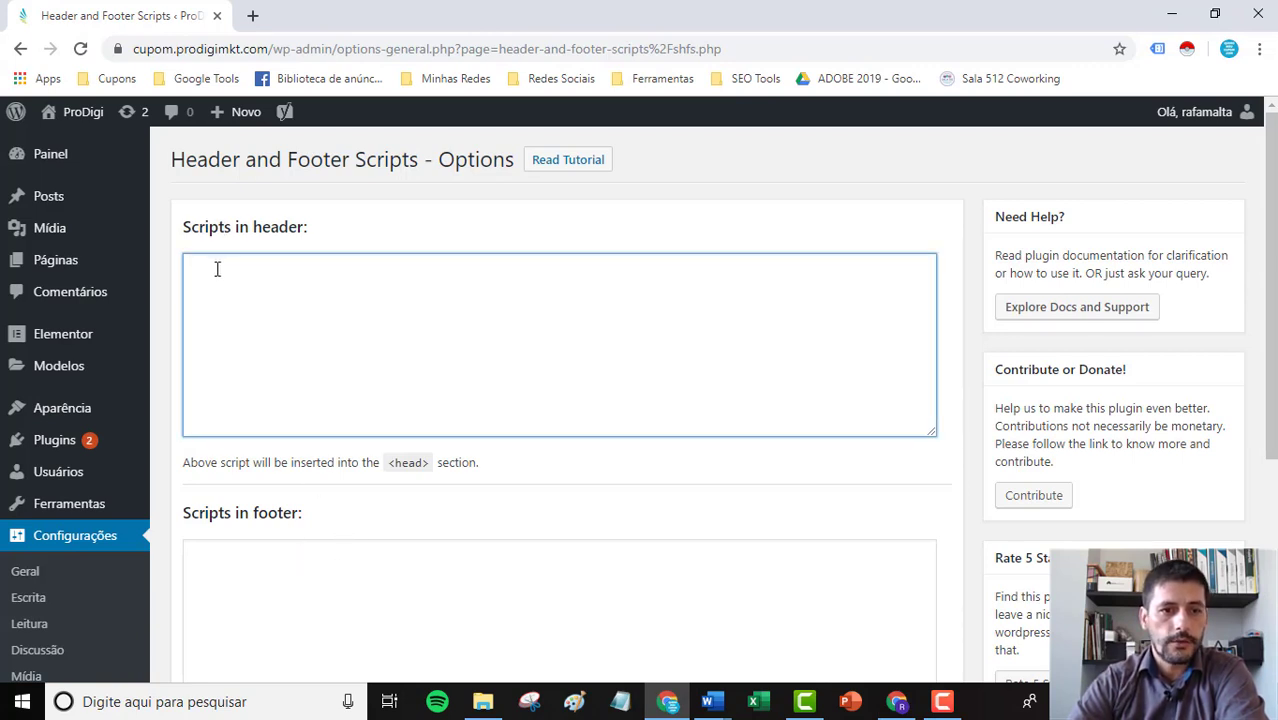
pyautogui.rightClick(219, 274)
pyautogui.click(278, 417)
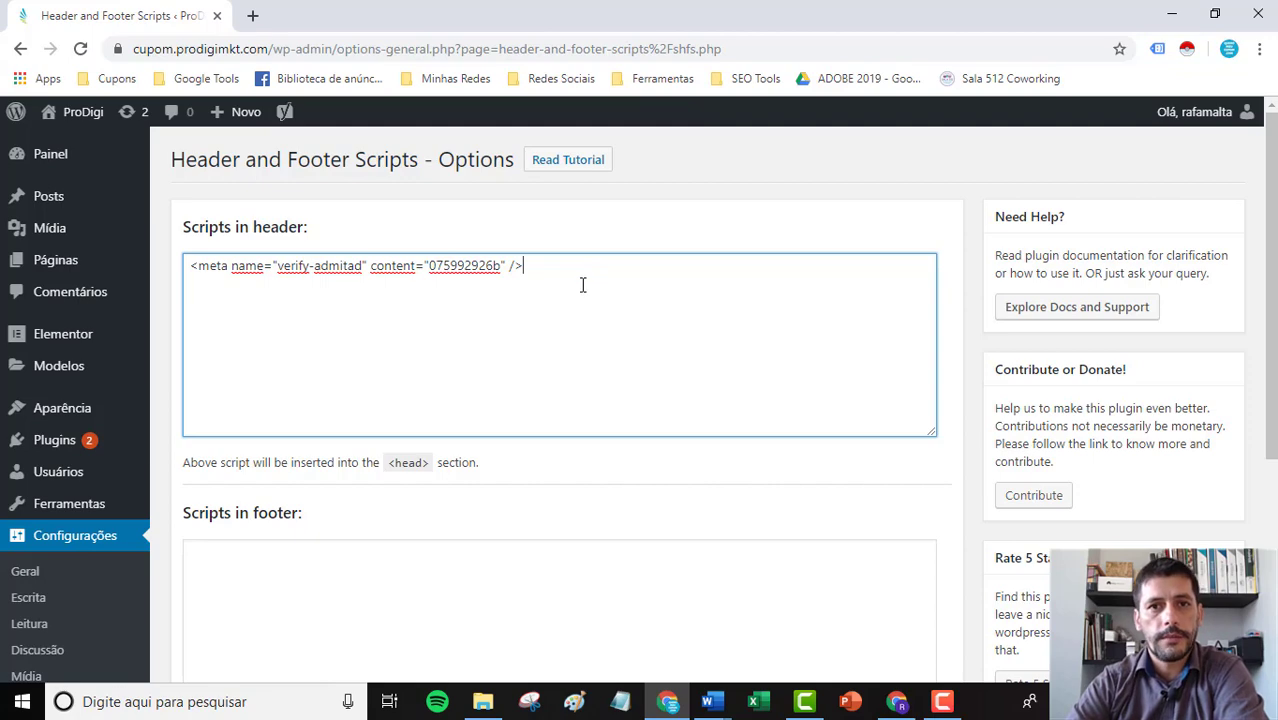
pyautogui.scroll(-4, 582, 284)
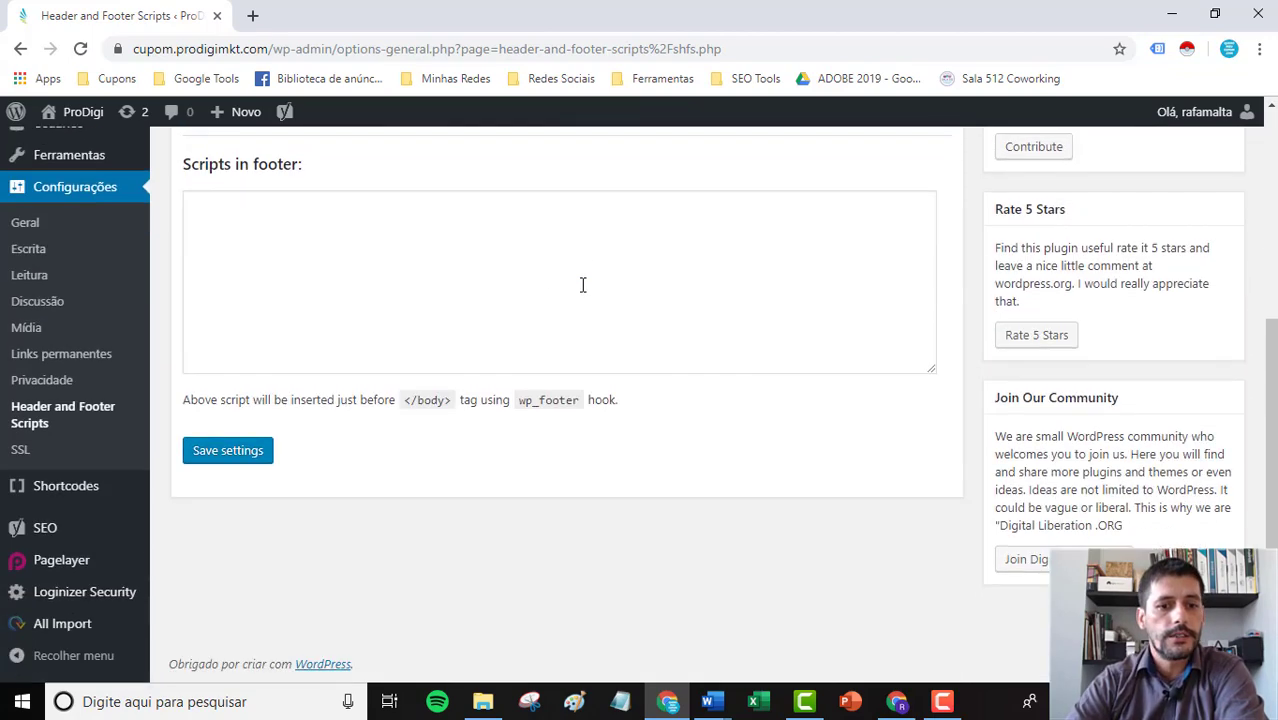
pyautogui.click(230, 457)
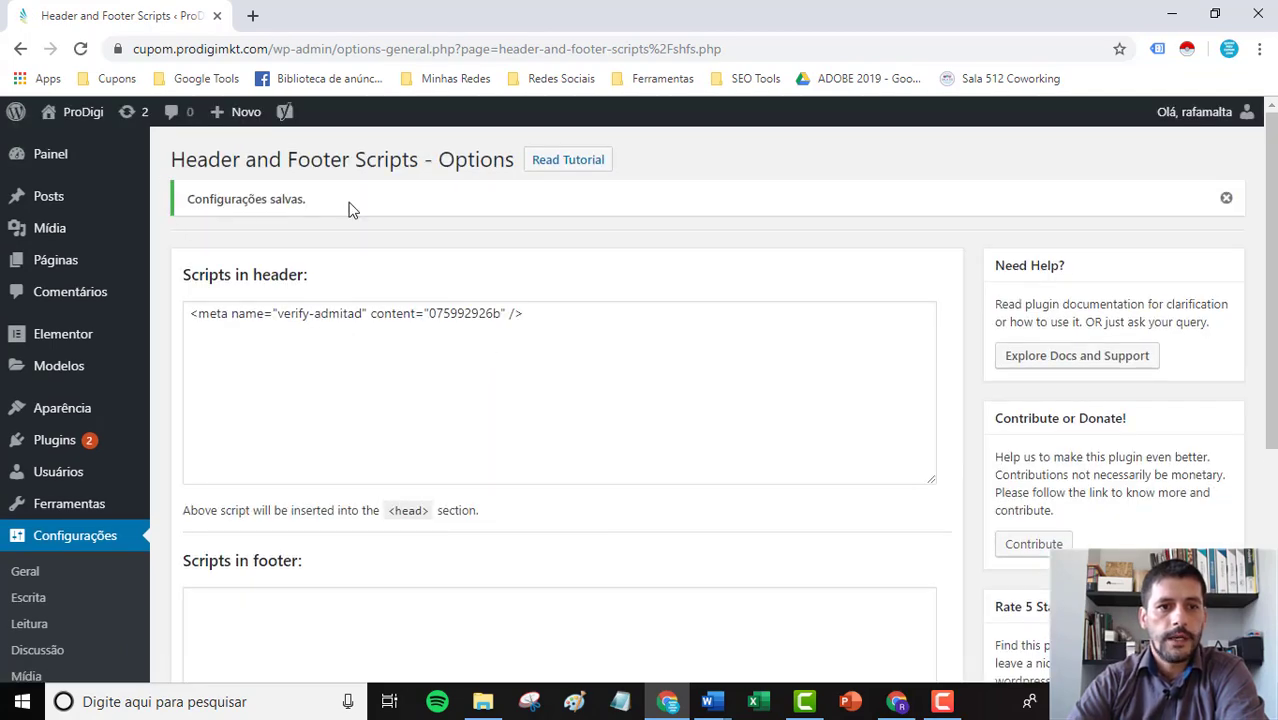
# Step: Switch back to Admitad to verify the Prodigi Cupons ad space, and review its entry in the ad spaces list
pyautogui.click(897, 701)
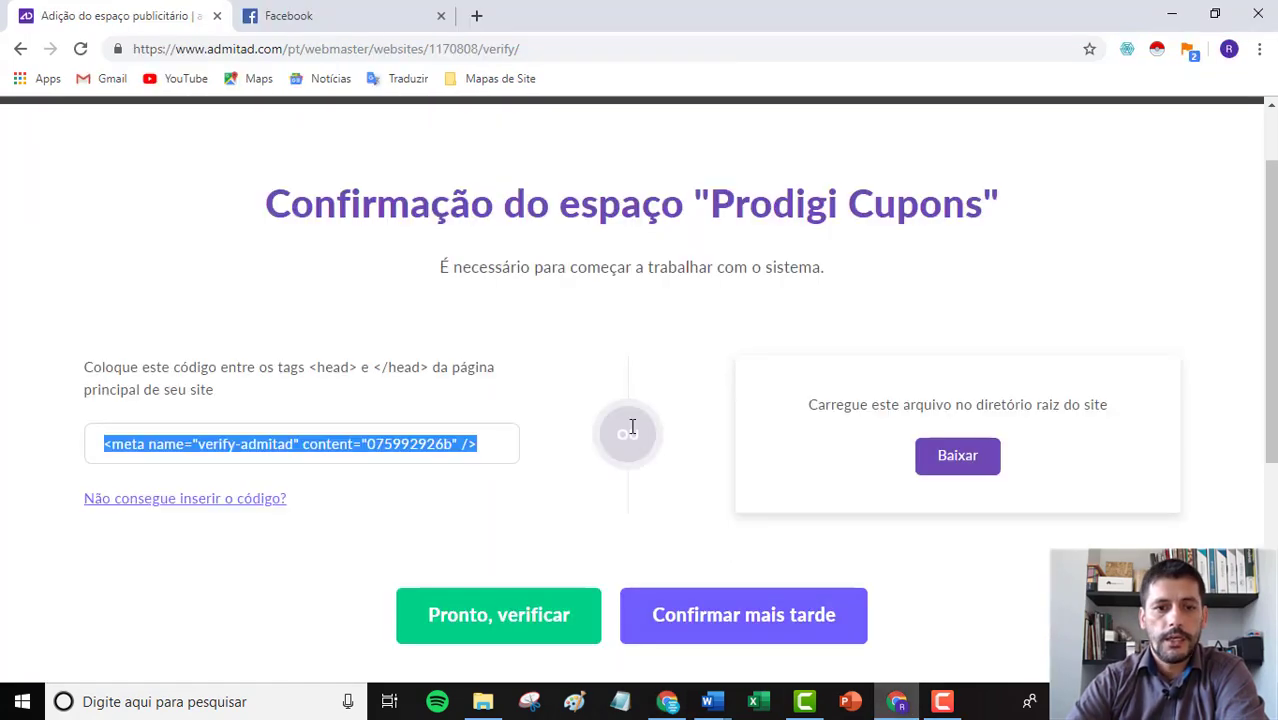
pyautogui.scroll(-2, 285, 545)
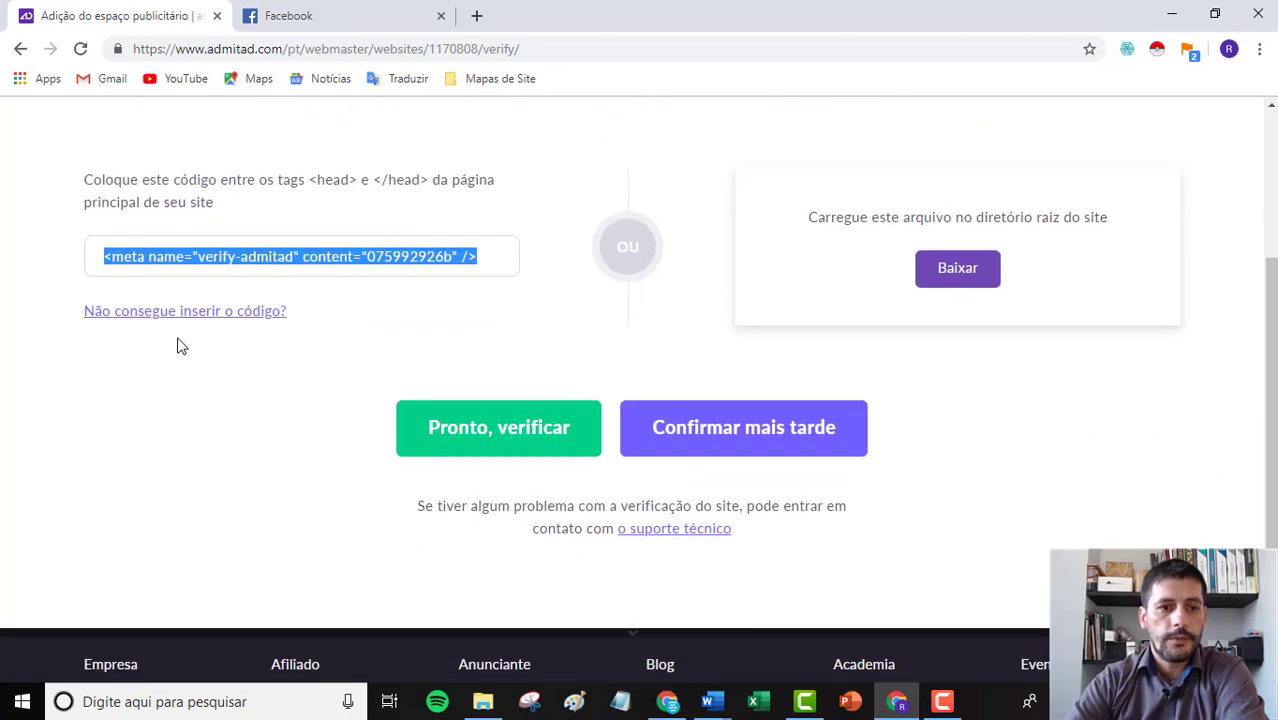
pyautogui.click(527, 444)
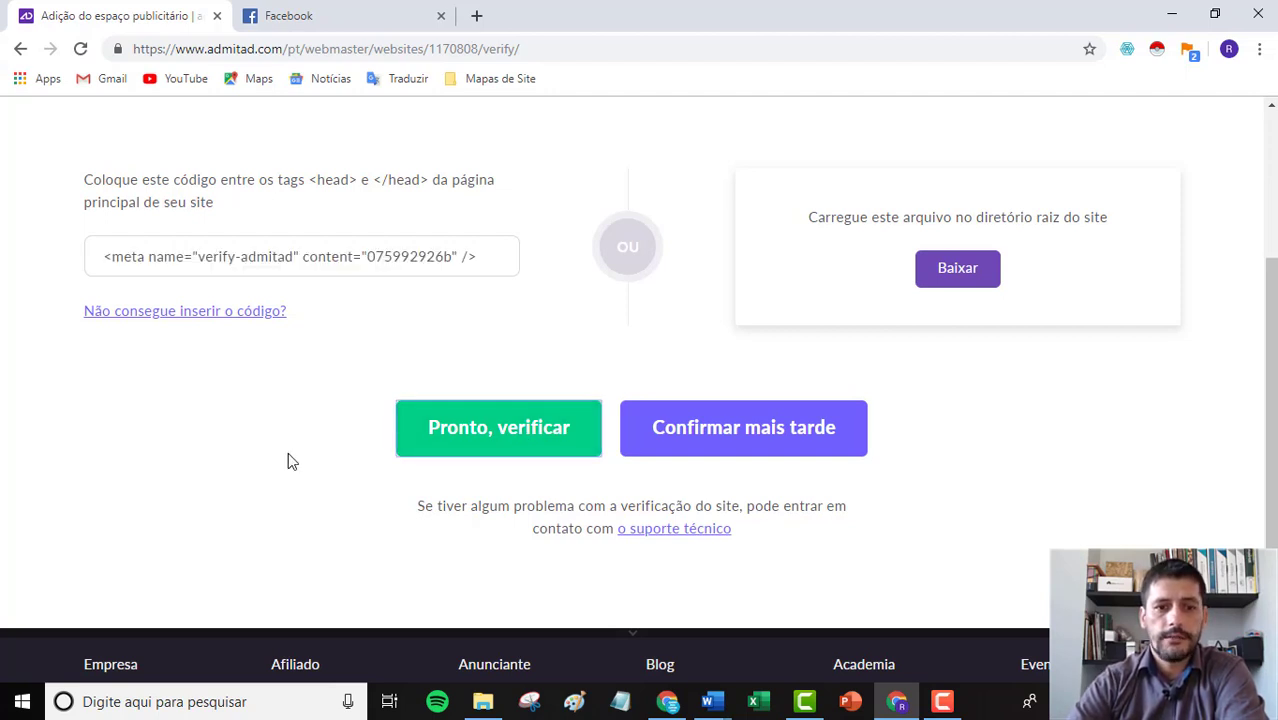
pyautogui.click(531, 426)
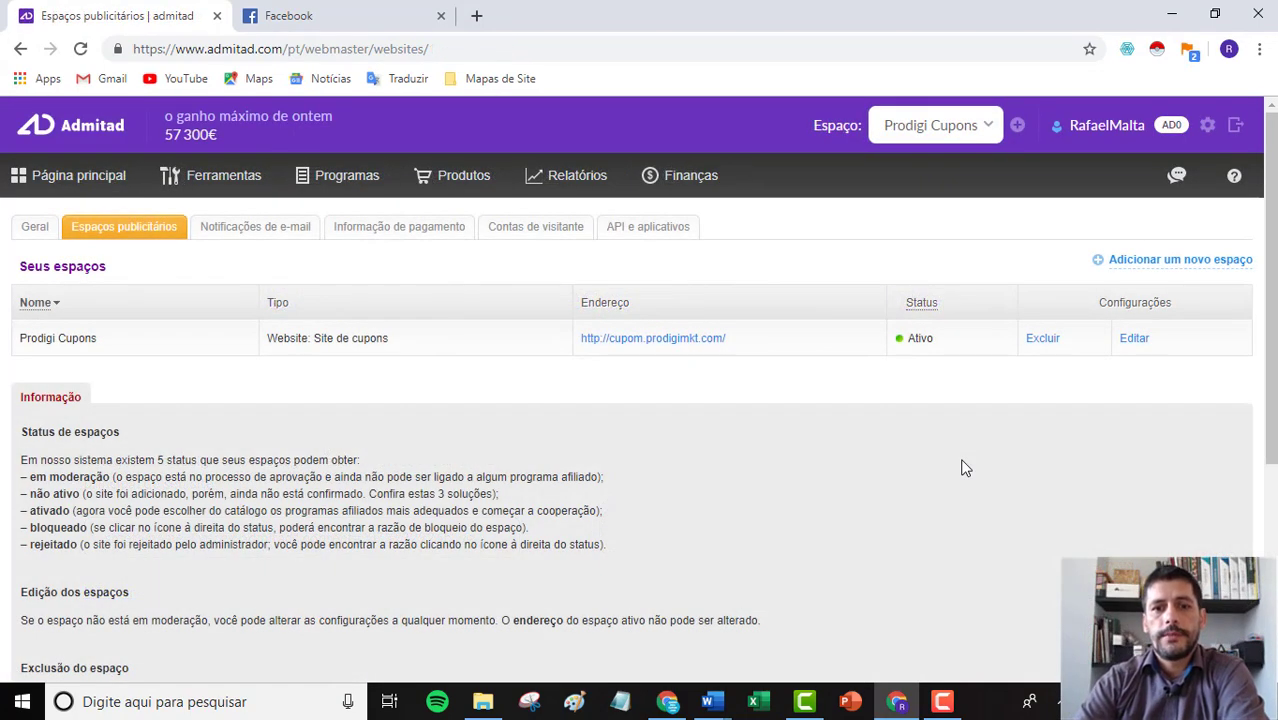
pyautogui.moveTo(26, 338); pyautogui.dragTo(66, 338)
pyautogui.moveTo(275, 338); pyautogui.dragTo(370, 340)
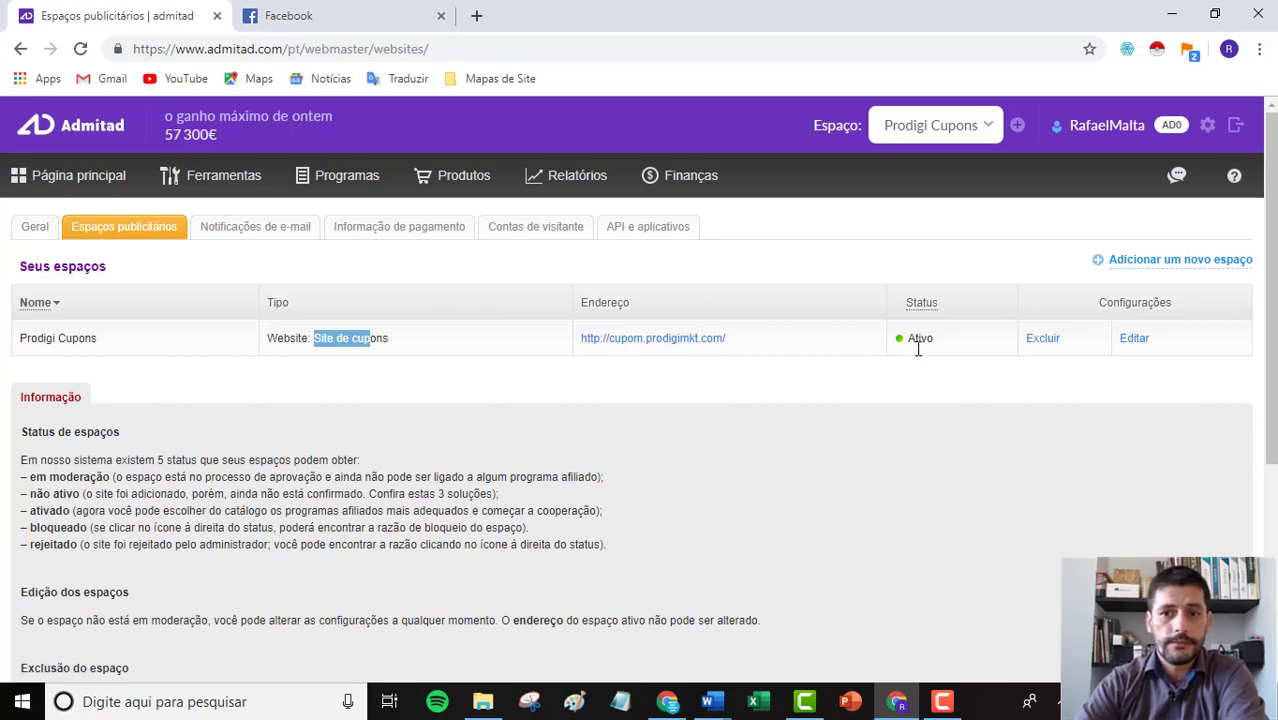
pyautogui.click(1041, 388)
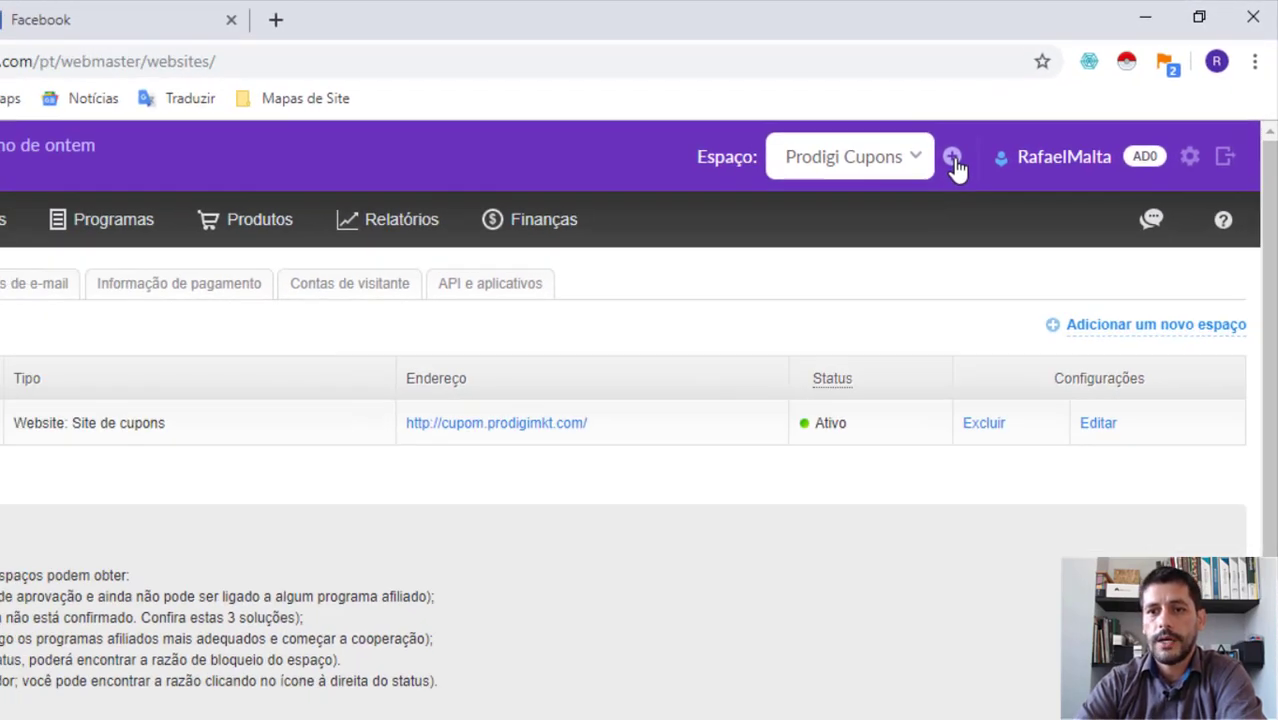
# Step: Start another ad space of type Redes sociais with the advertising type "Publicidade num perfil ou direcionada"
pyautogui.click(887, 189)
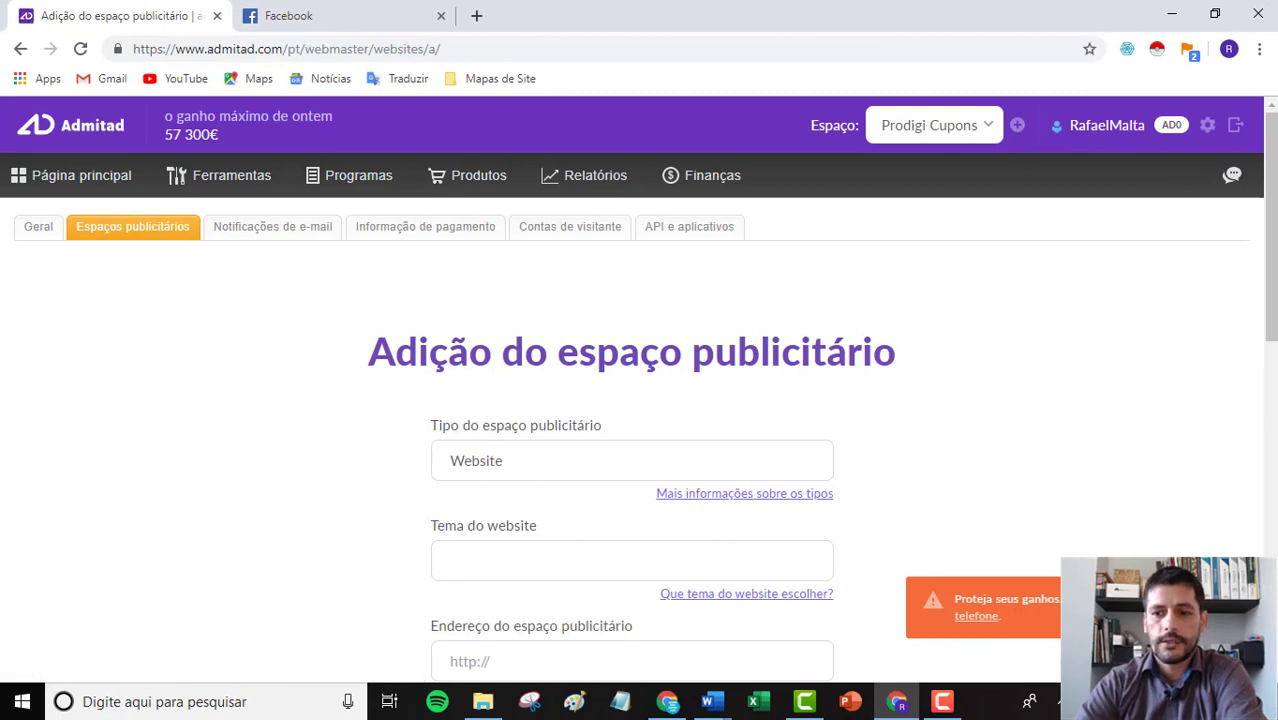
pyautogui.scroll(-2, 280, 412)
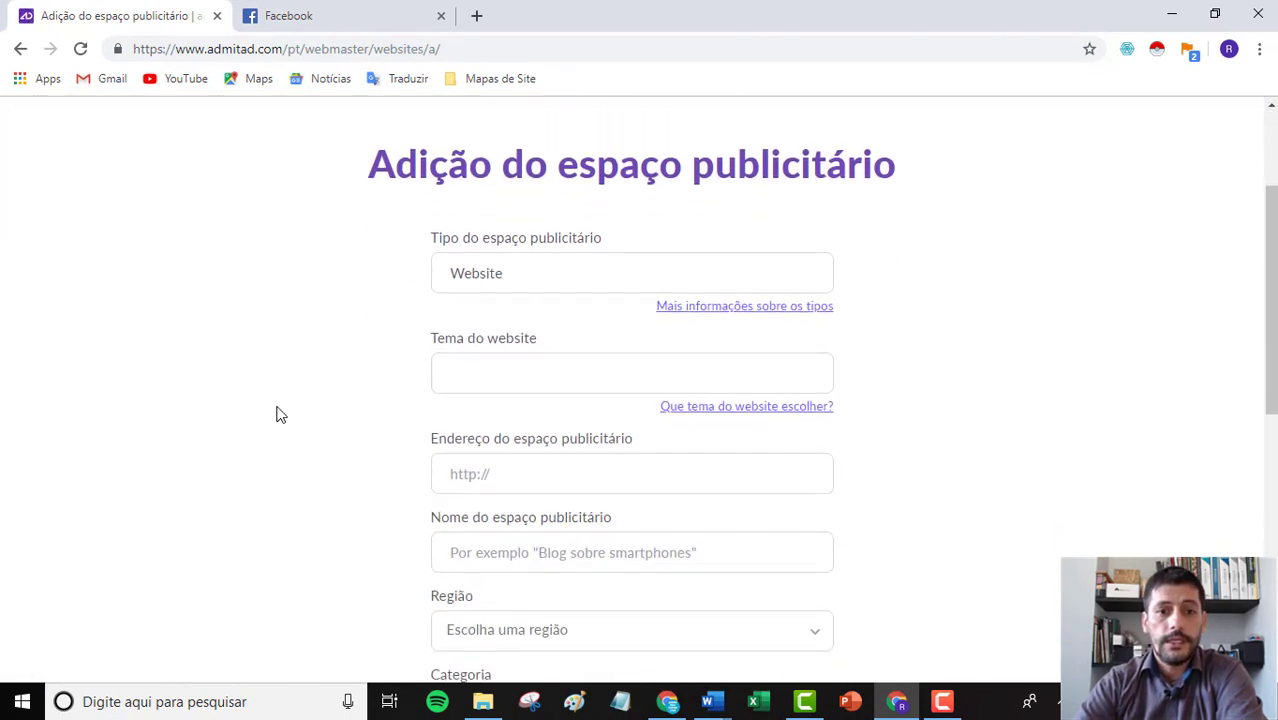
pyautogui.click(518, 278)
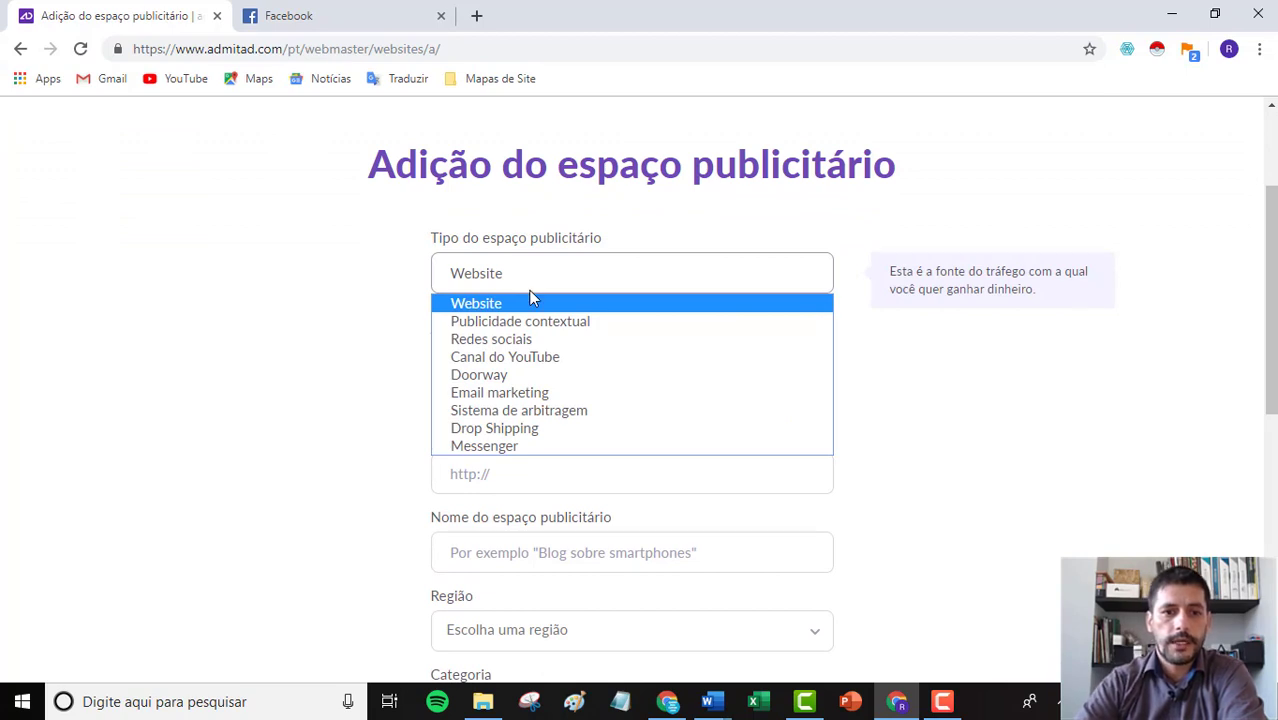
pyautogui.click(528, 341)
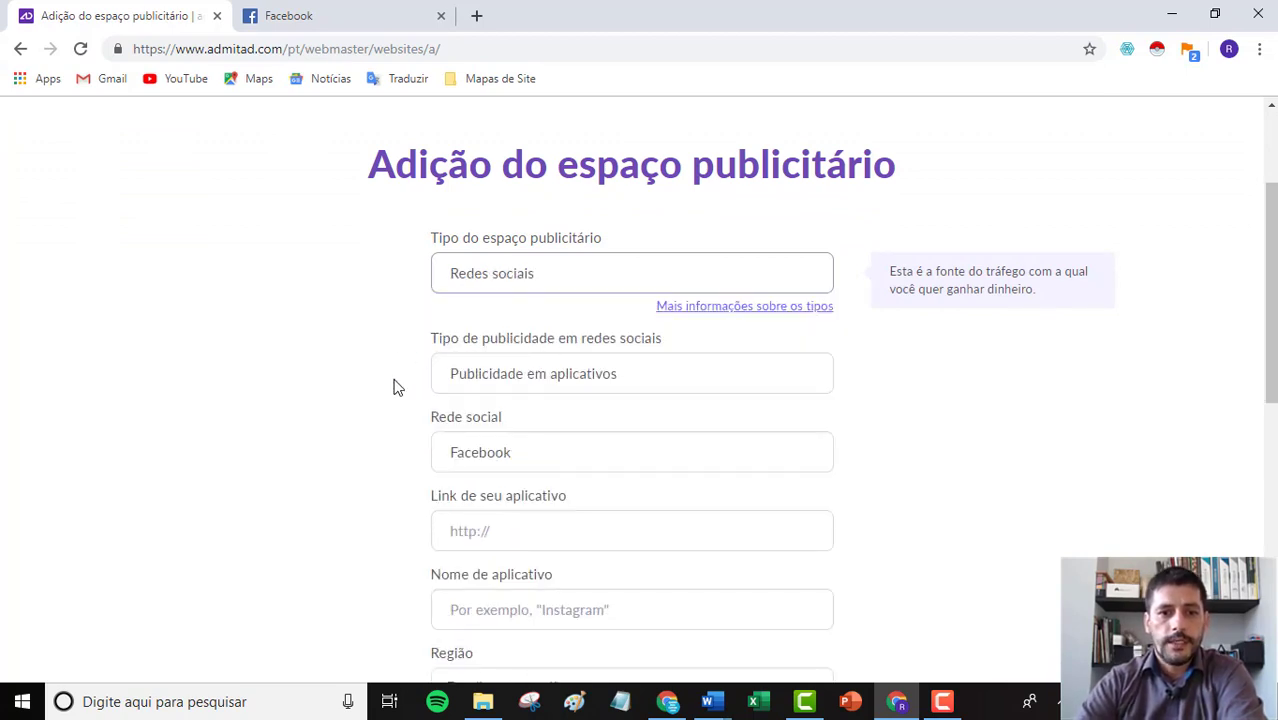
pyautogui.click(530, 372)
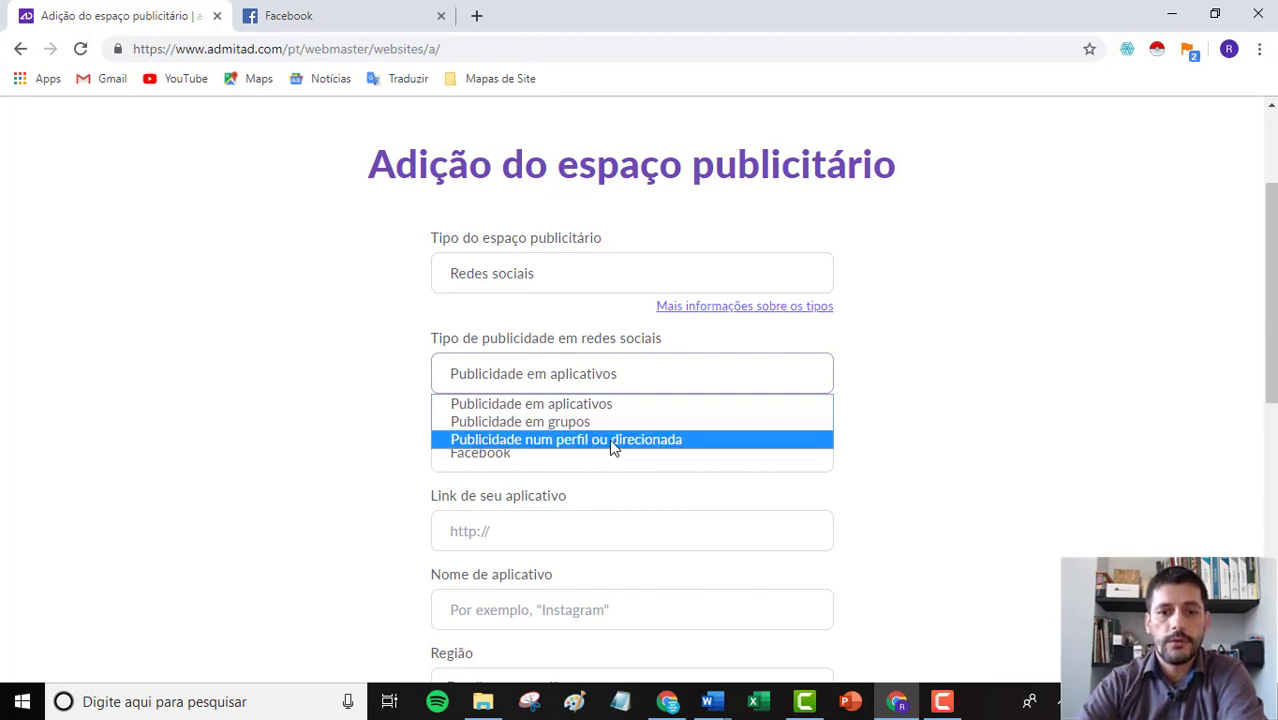
pyautogui.click(645, 444)
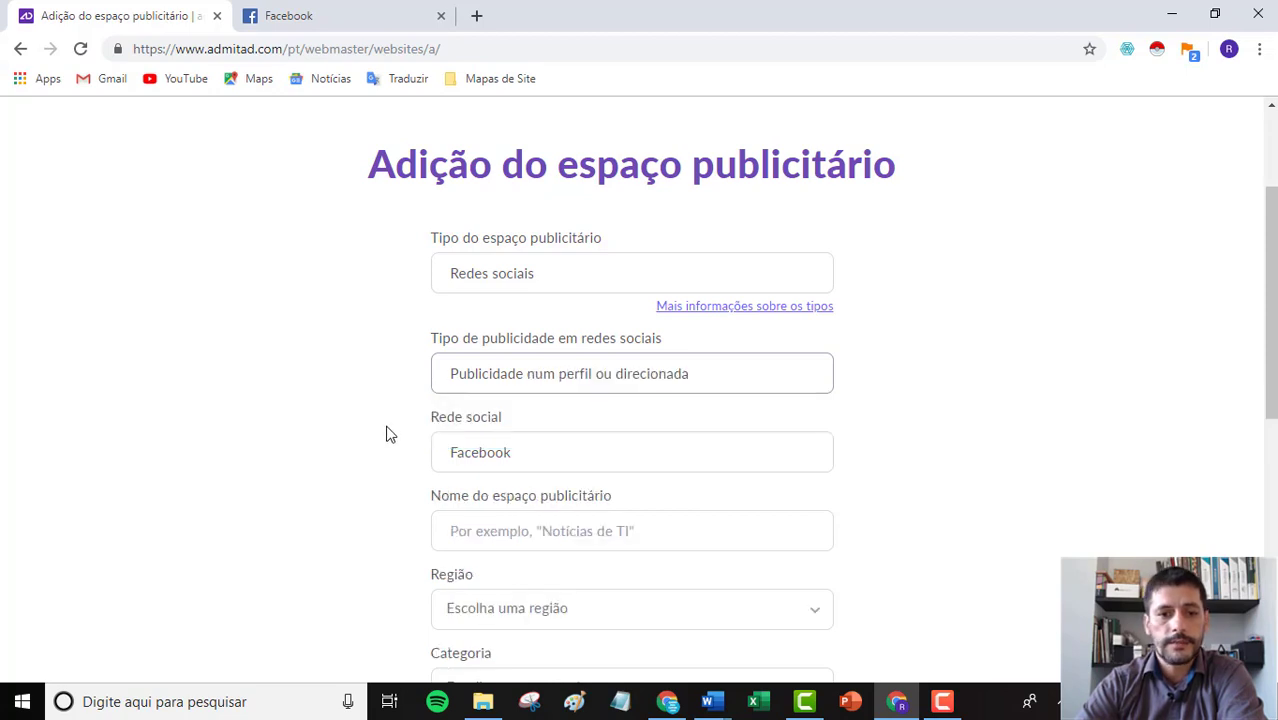
# Step: Name the Facebook ad space "Prodigi Cupons Facebook"
pyautogui.scroll(-1, 290, 420)
pyautogui.scroll(-1, 290, 420)
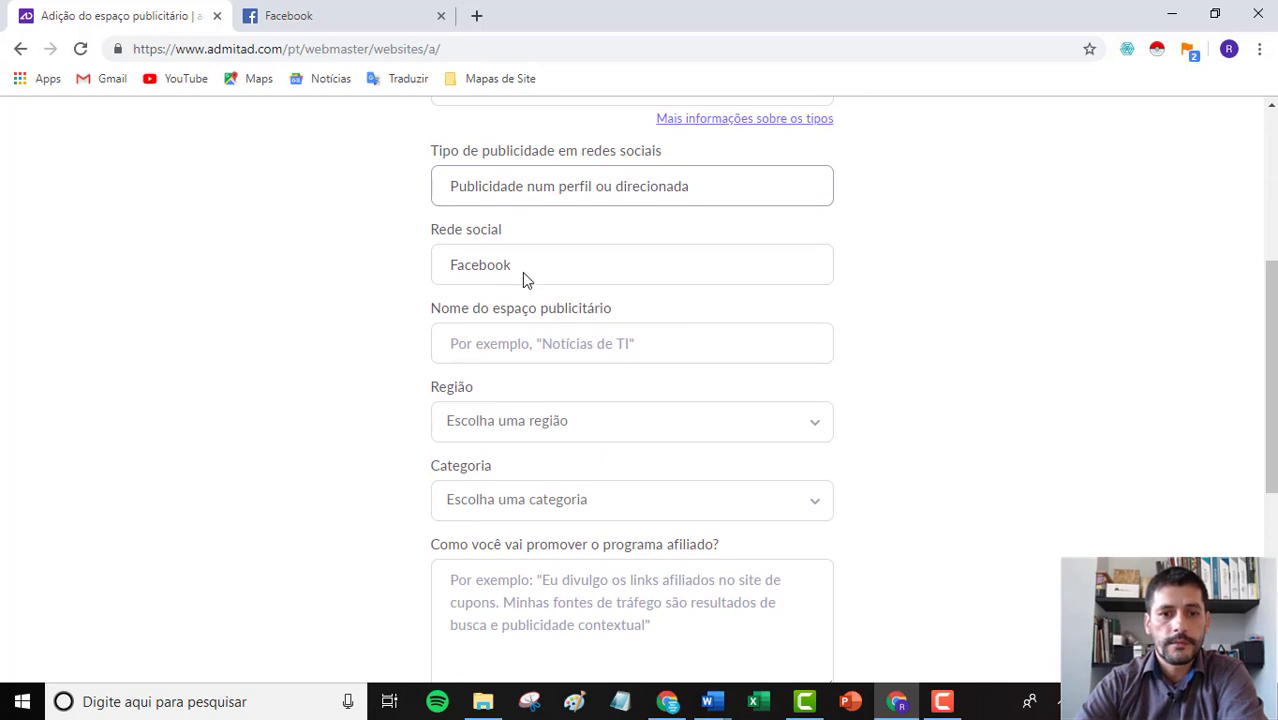
pyautogui.click(492, 344)
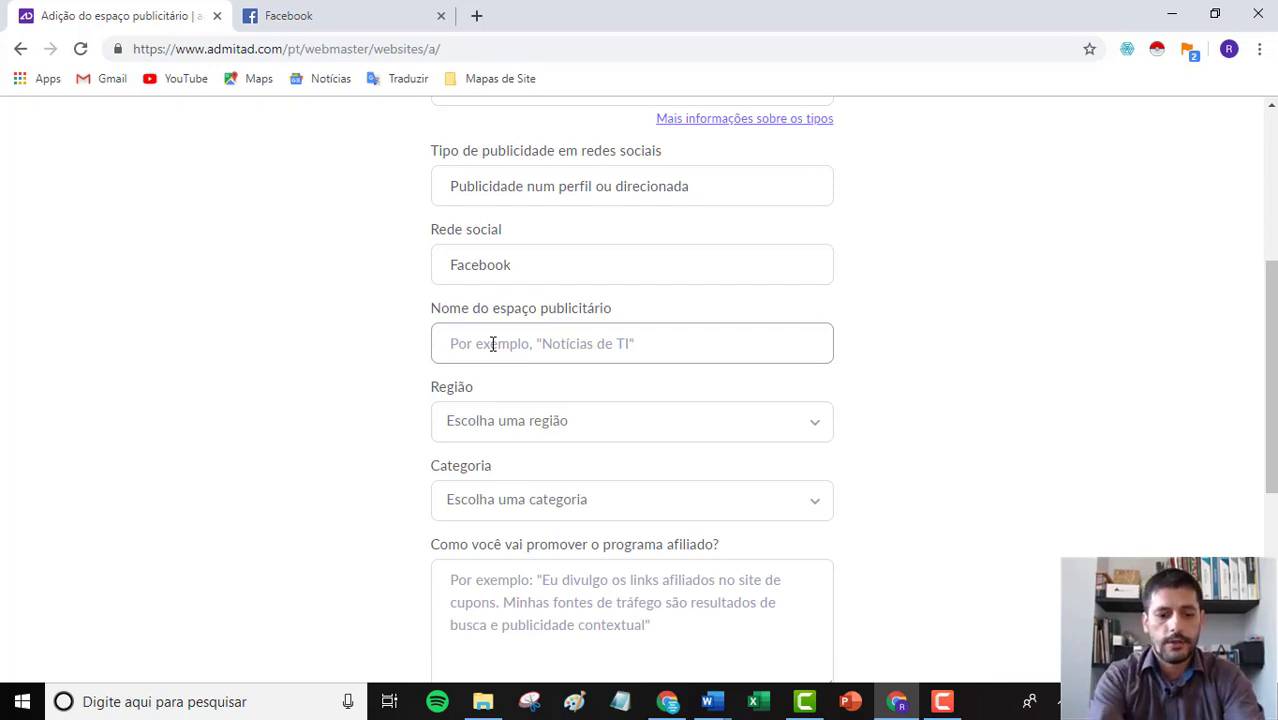
pyautogui.write('Cupo')
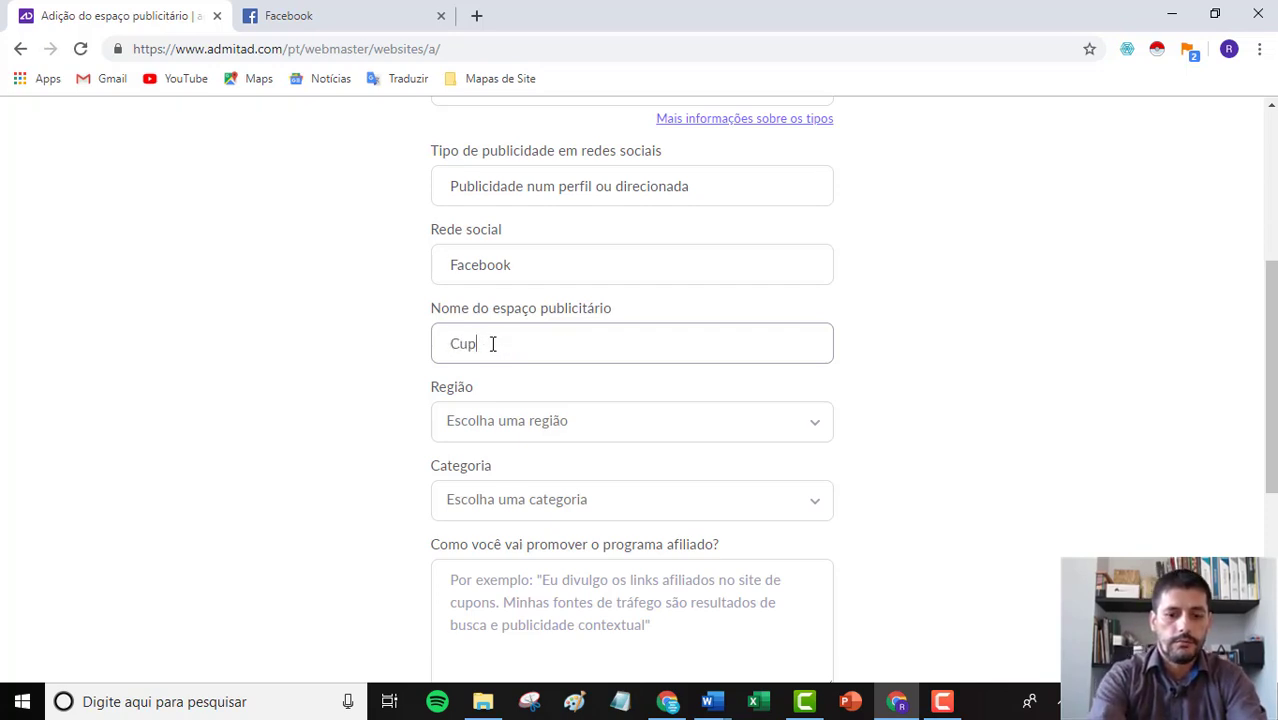
pyautogui.press('BackSpace')
pyautogui.press('BackSpace')
pyautogui.press('BackSpace')
pyautogui.press('BackSpace')
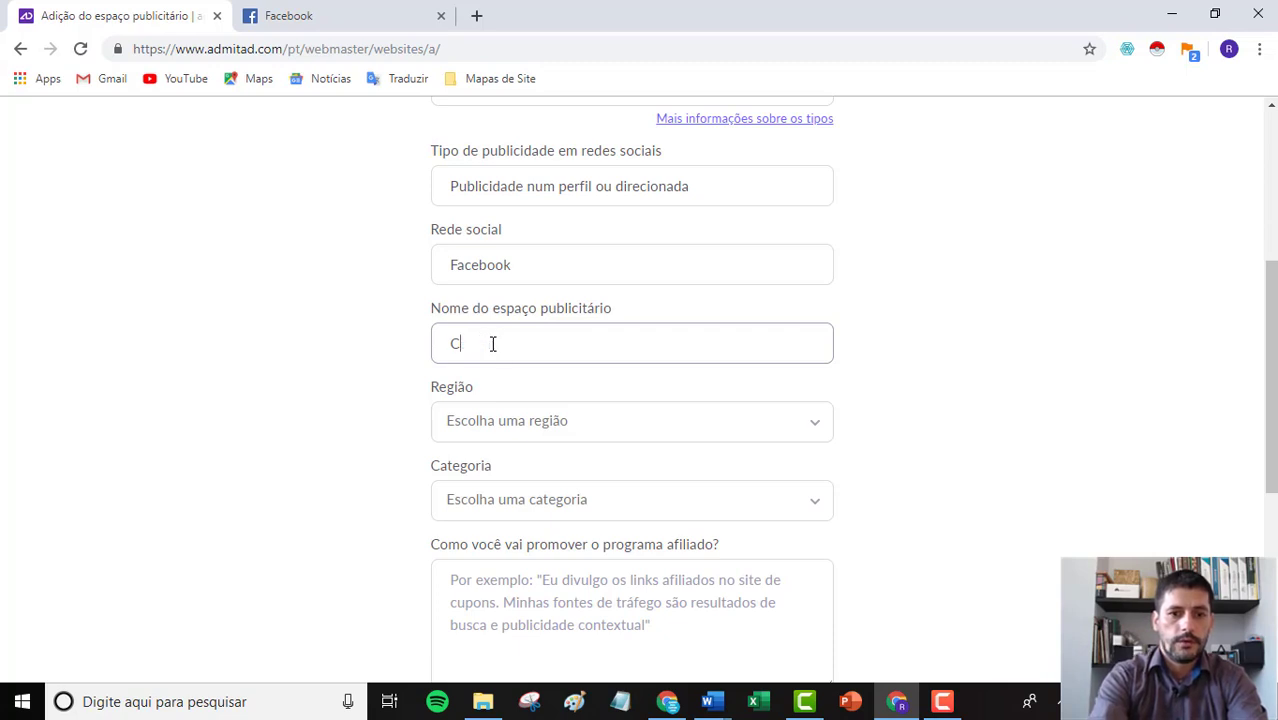
pyautogui.write('Pr')
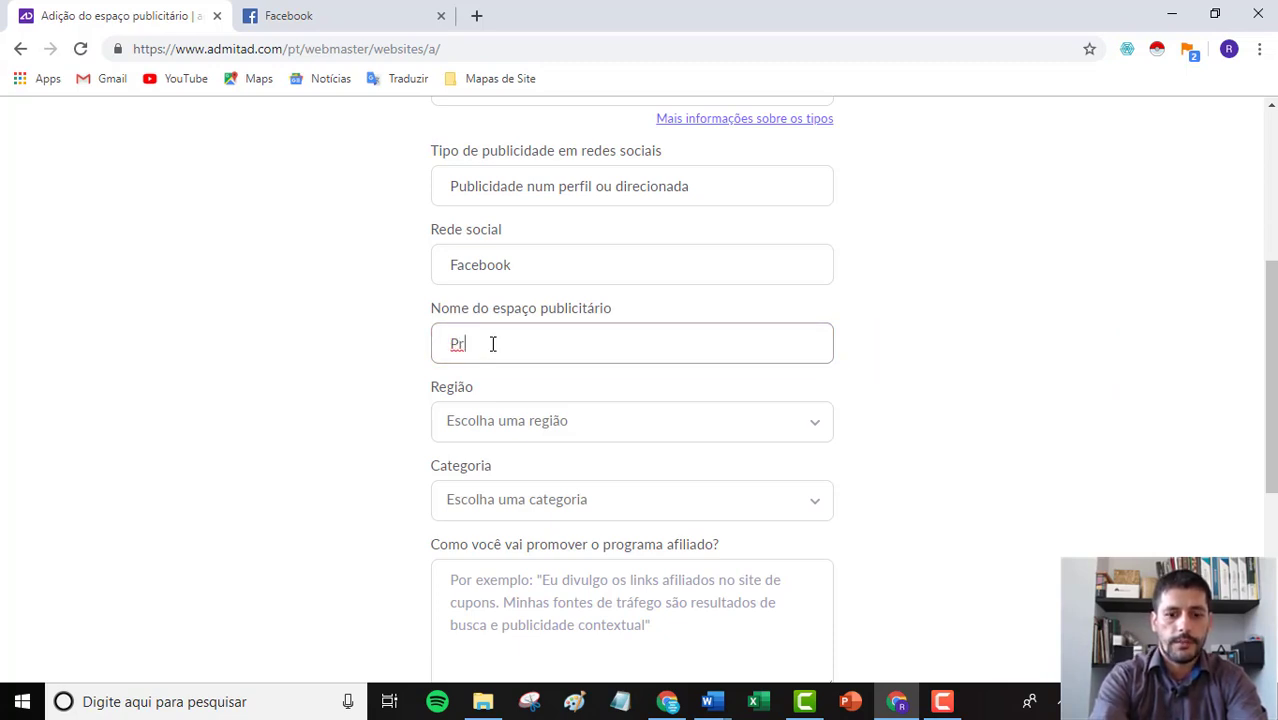
pyautogui.write('odig Cupons Facebook')
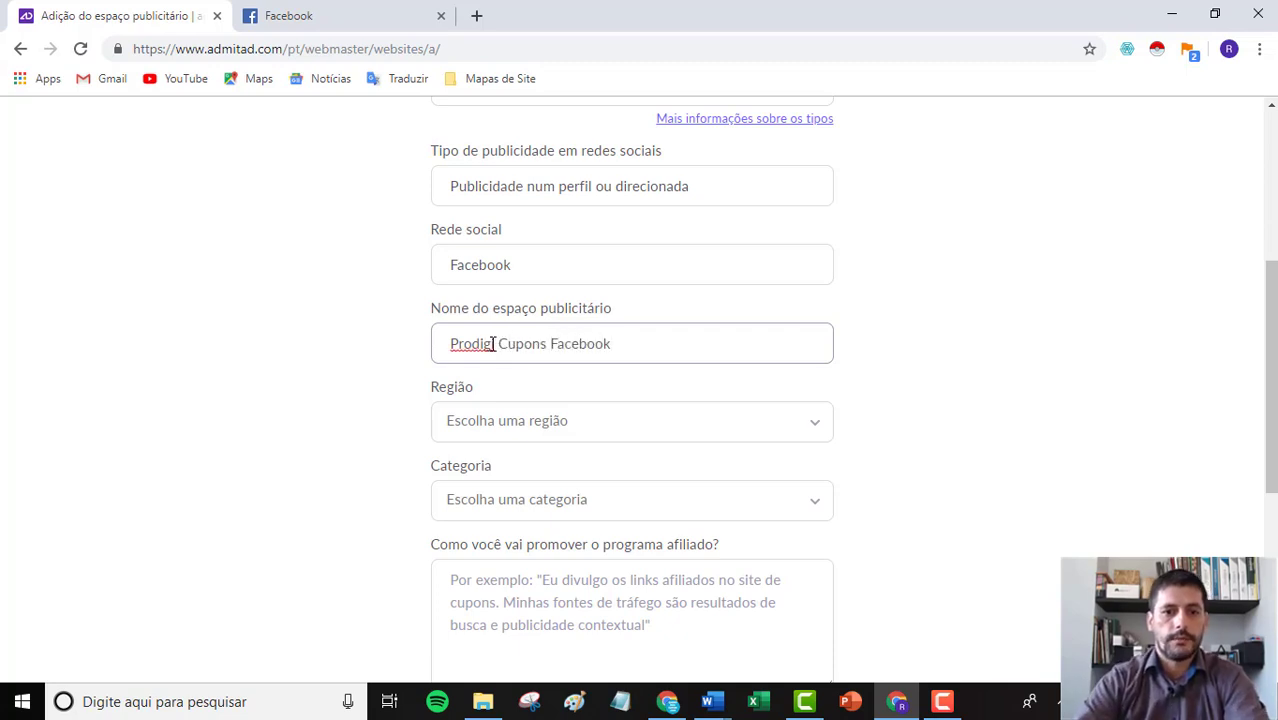
# Step: Set the ad space's region to Brasil and its categories to Lojas virtuais, Roupa & Calçados and Acessórios
pyautogui.click(533, 426)
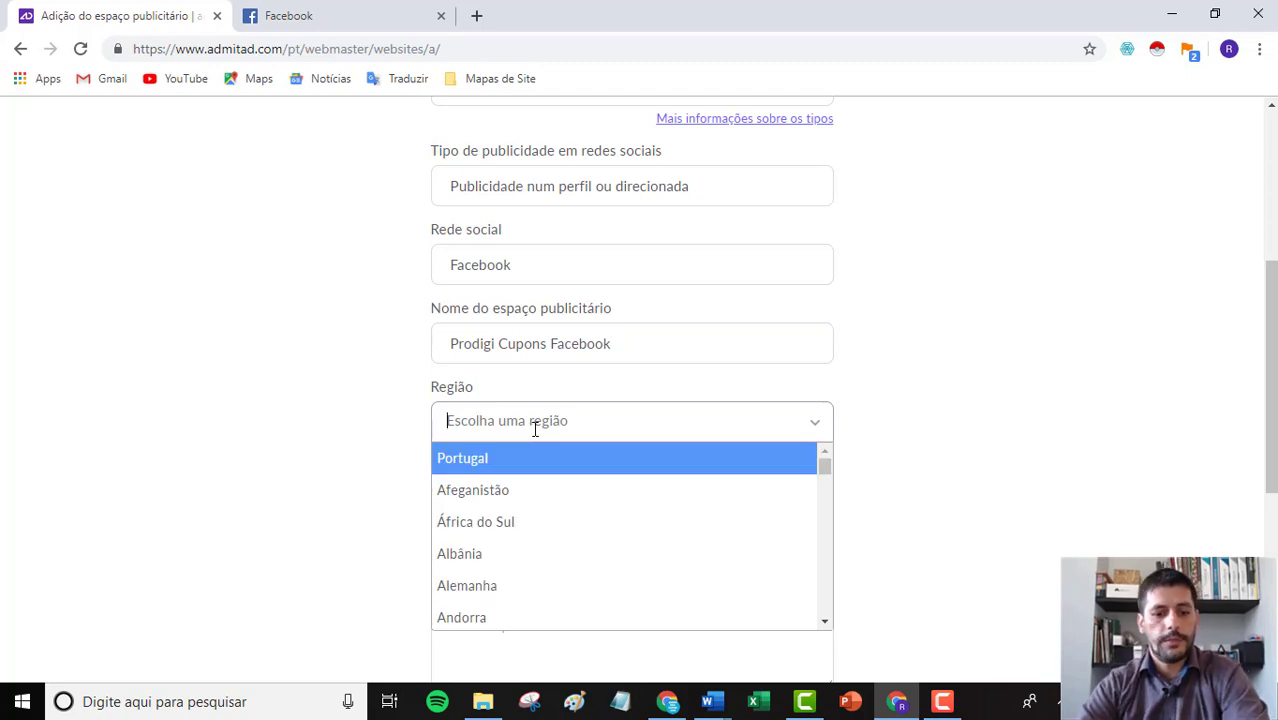
pyautogui.write('br')
pyautogui.click(487, 463)
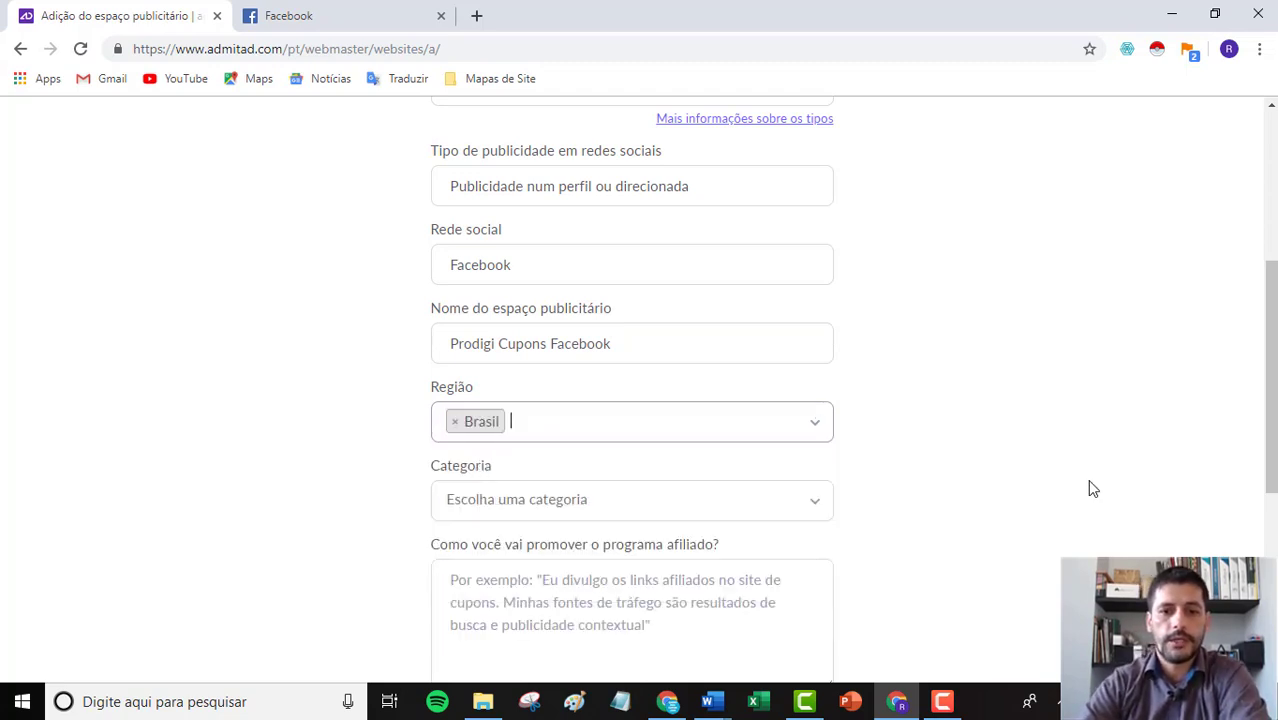
pyautogui.scroll(-2, 1060, 490)
pyautogui.click(596, 310)
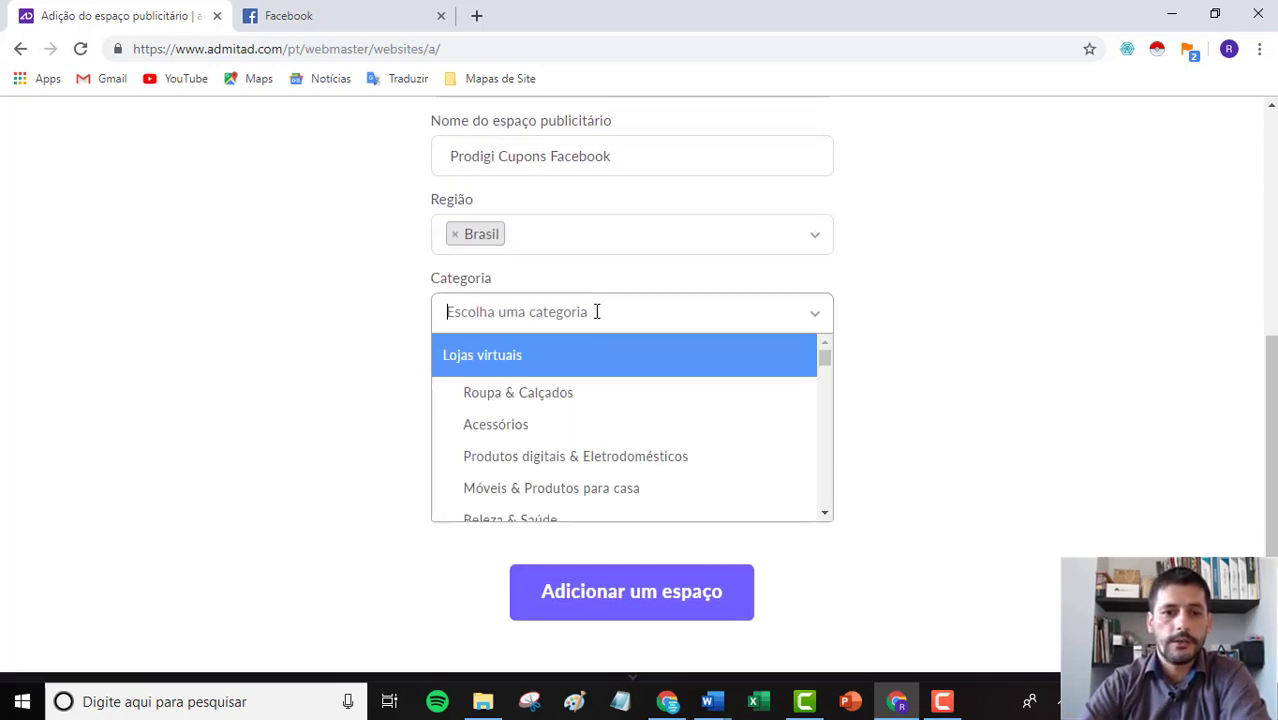
pyautogui.click(549, 355)
pyautogui.click(604, 312)
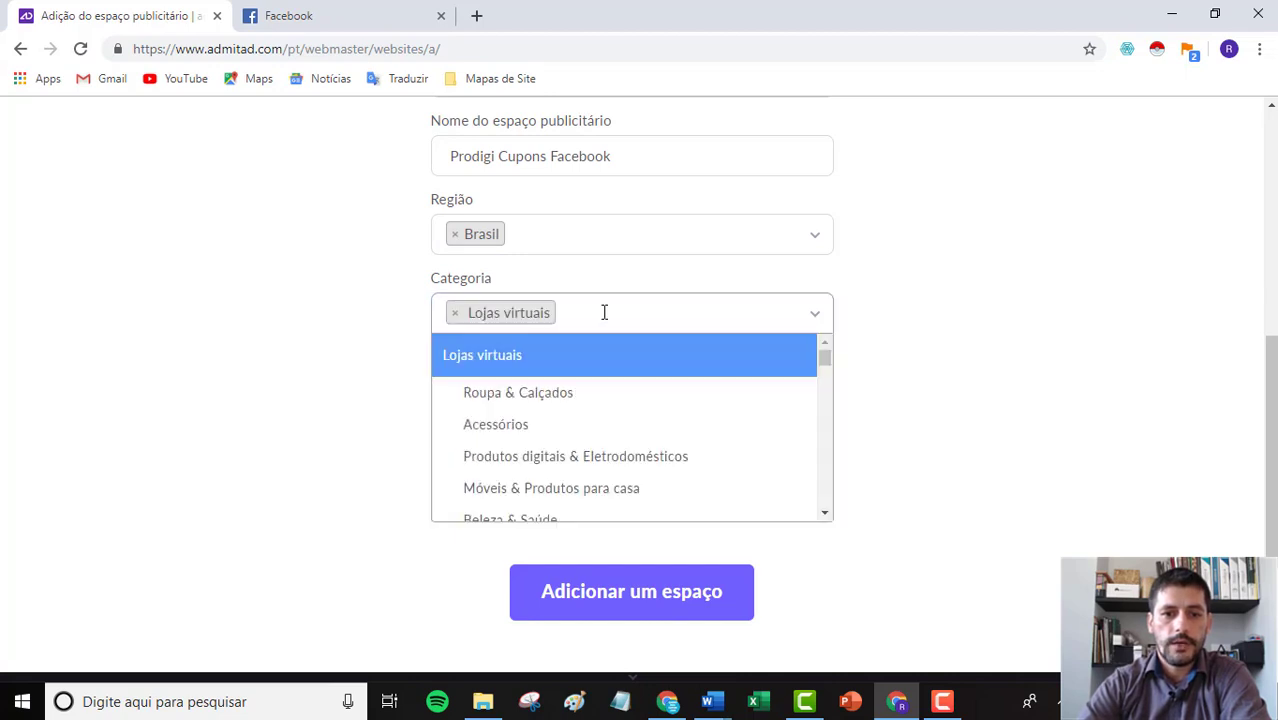
pyautogui.click(588, 402)
pyautogui.click(729, 312)
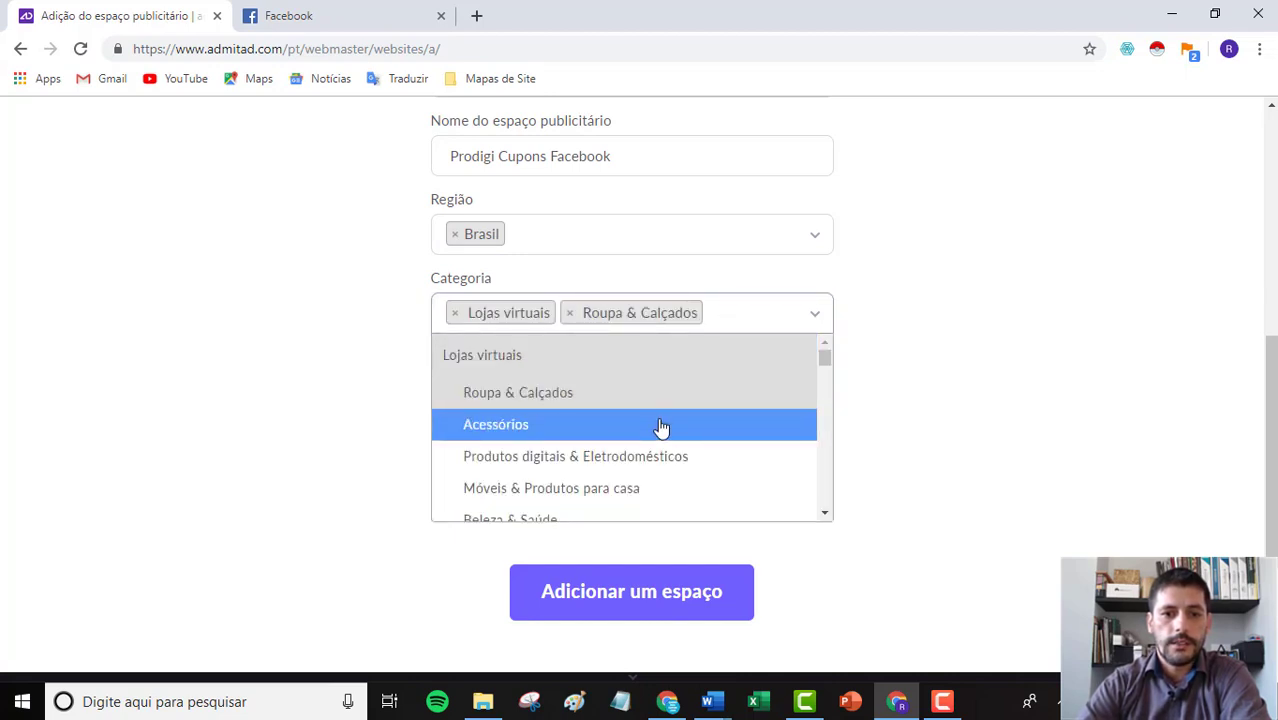
pyautogui.click(661, 427)
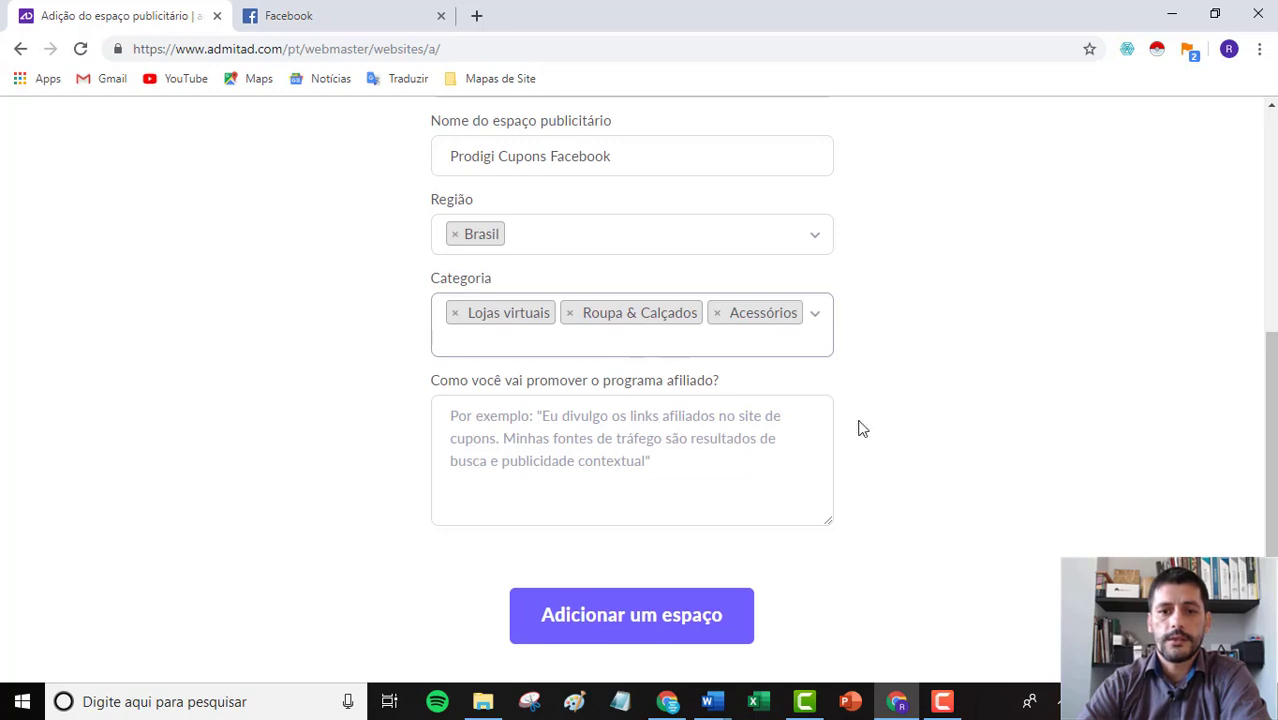
# Step: Describe the promotion as "eu promovo minhas as ofertas do anunciante, através da página do Facebook e de campanhas de tráfego pago de FaceAds" and add the space
pyautogui.click(462, 418)
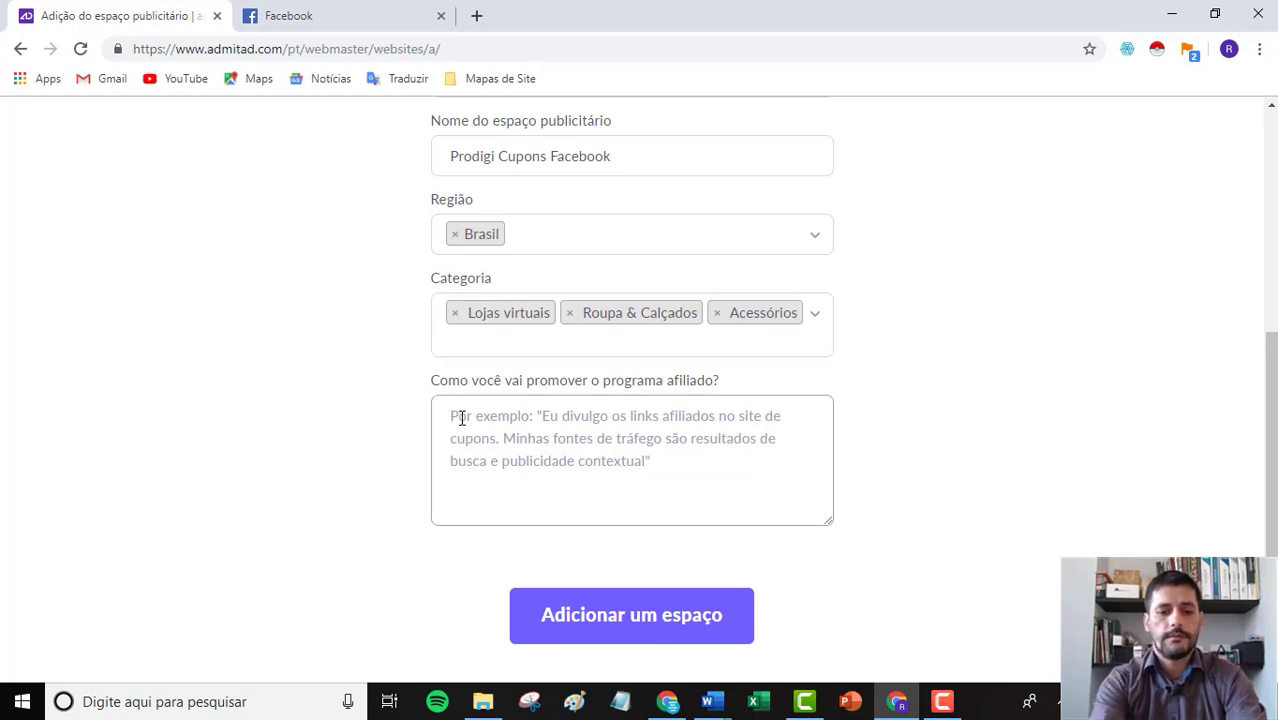
pyautogui.write('eu promovo')
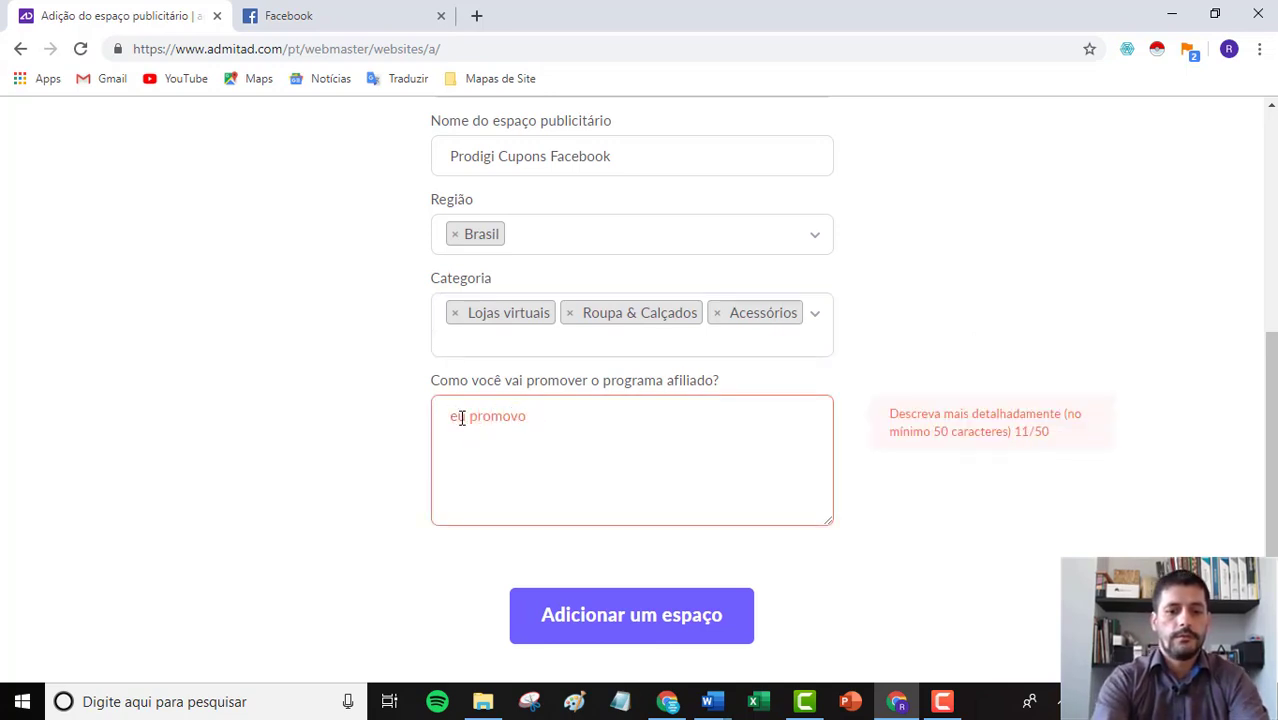
pyautogui.write(' mminhas ca')
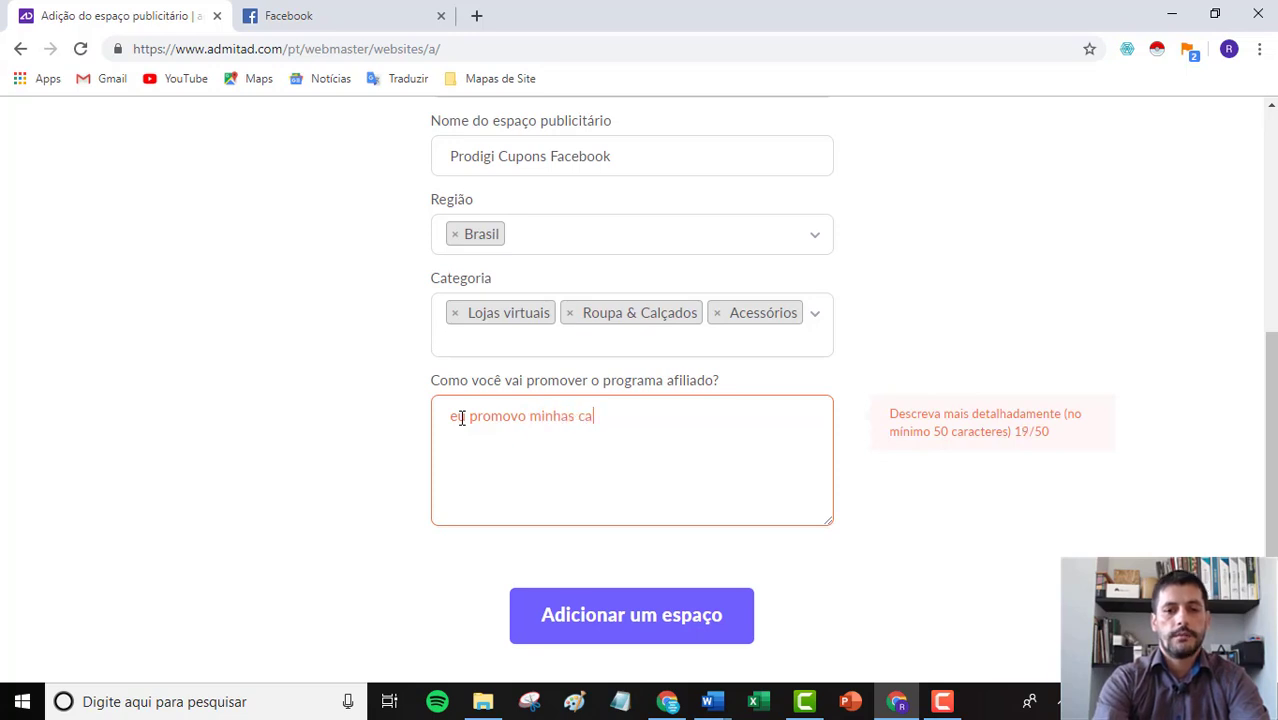
pyautogui.write('os anu')
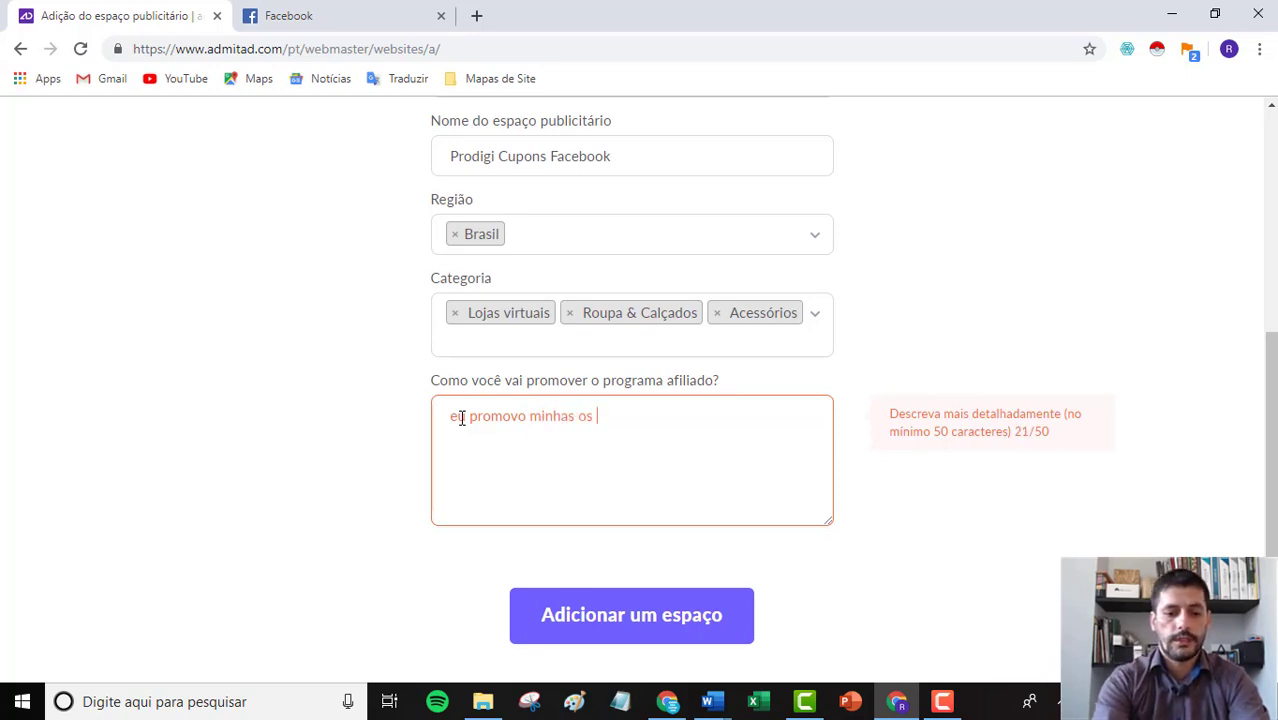
pyautogui.press('BackSpace')
pyautogui.press('BackSpace')
pyautogui.press('BackSpace')
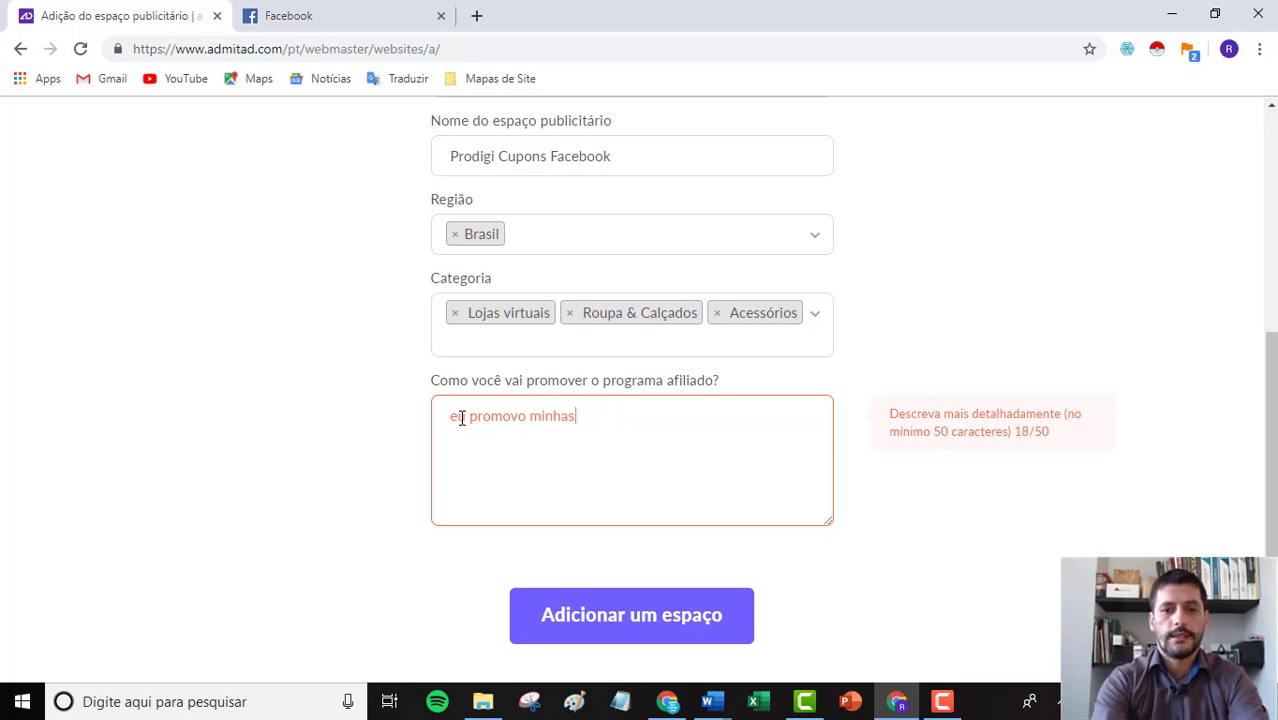
pyautogui.write('as ofertas do ')
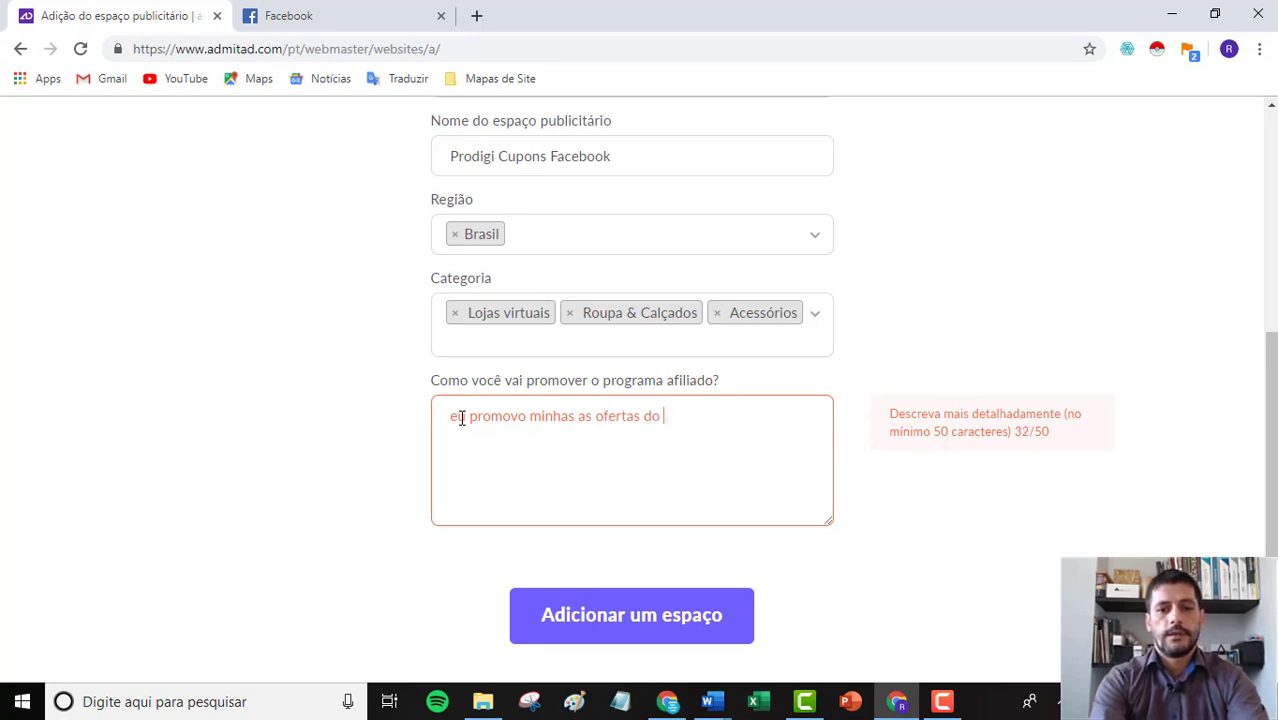
pyautogui.write('anunciante, at')
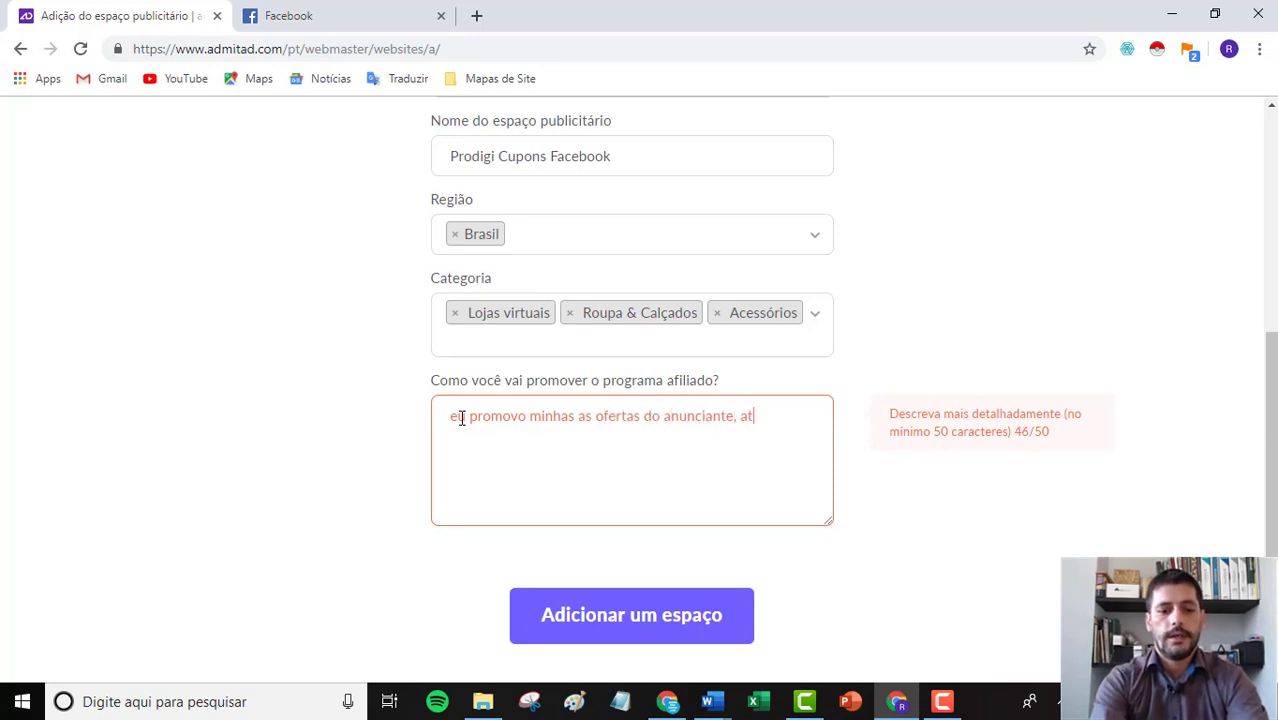
pyautogui.write('ravés da')
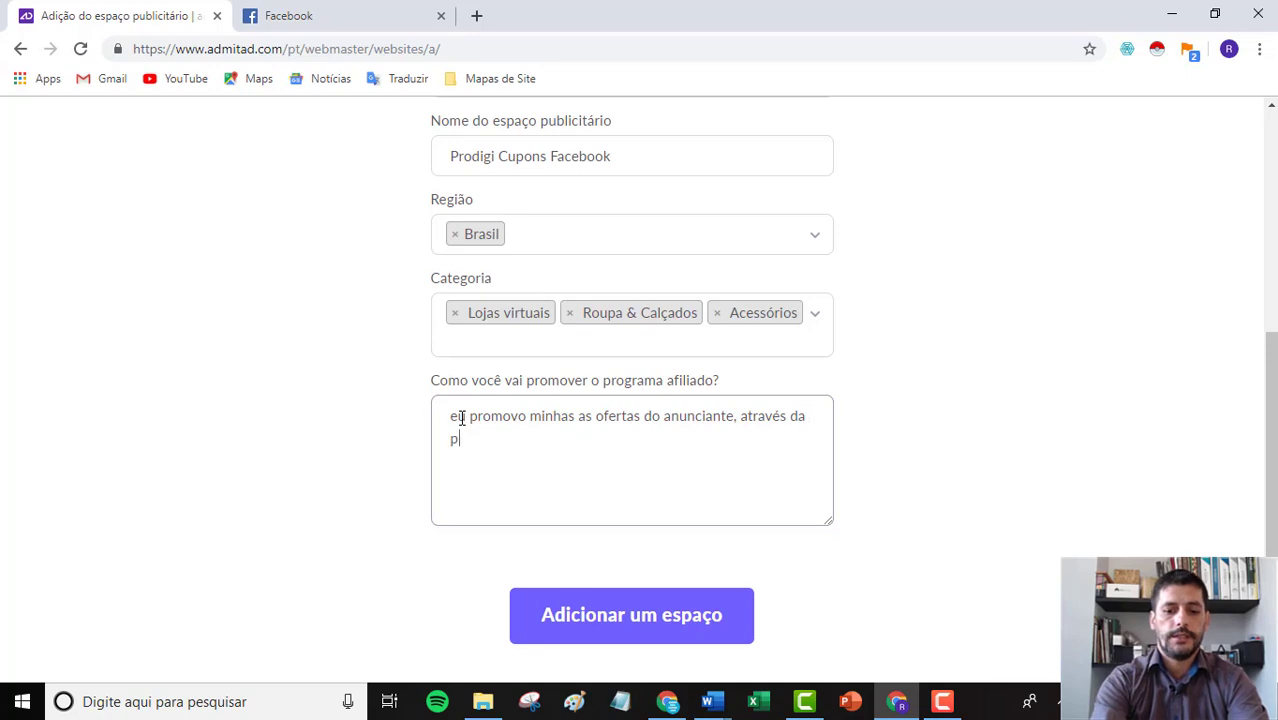
pyautogui.write('ágina do Facebook')
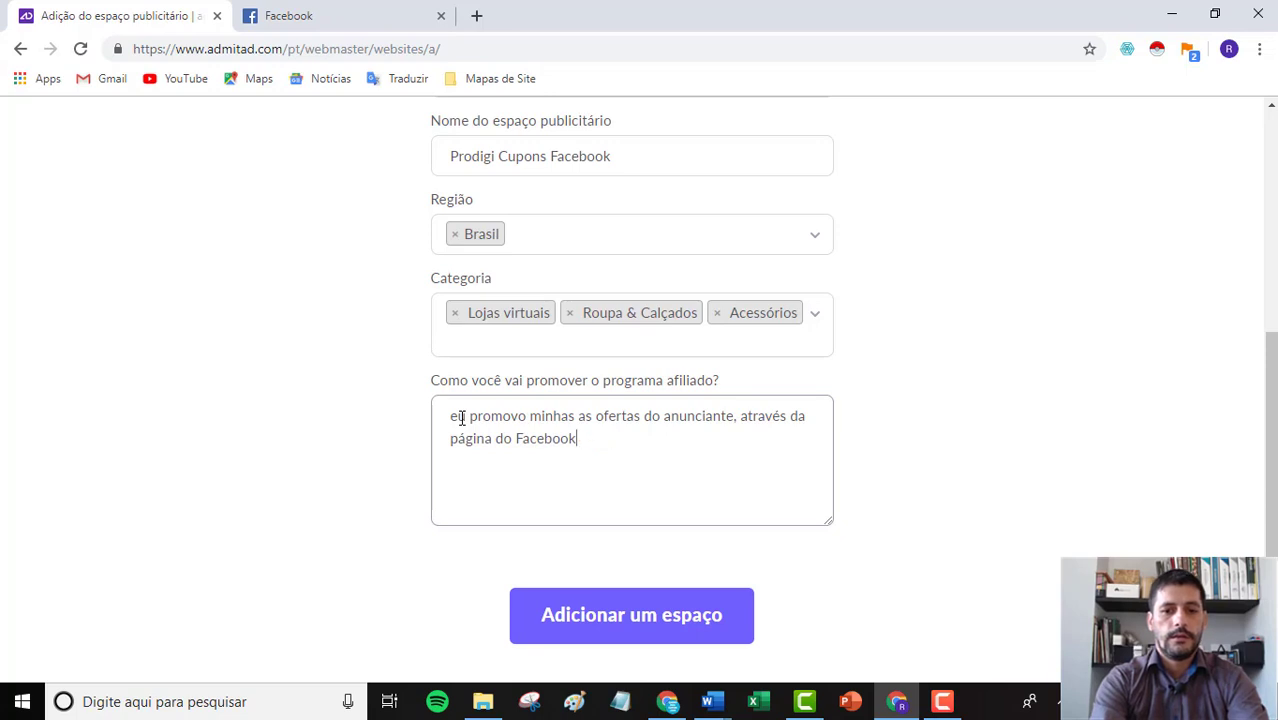
pyautogui.write('e de campnhas')
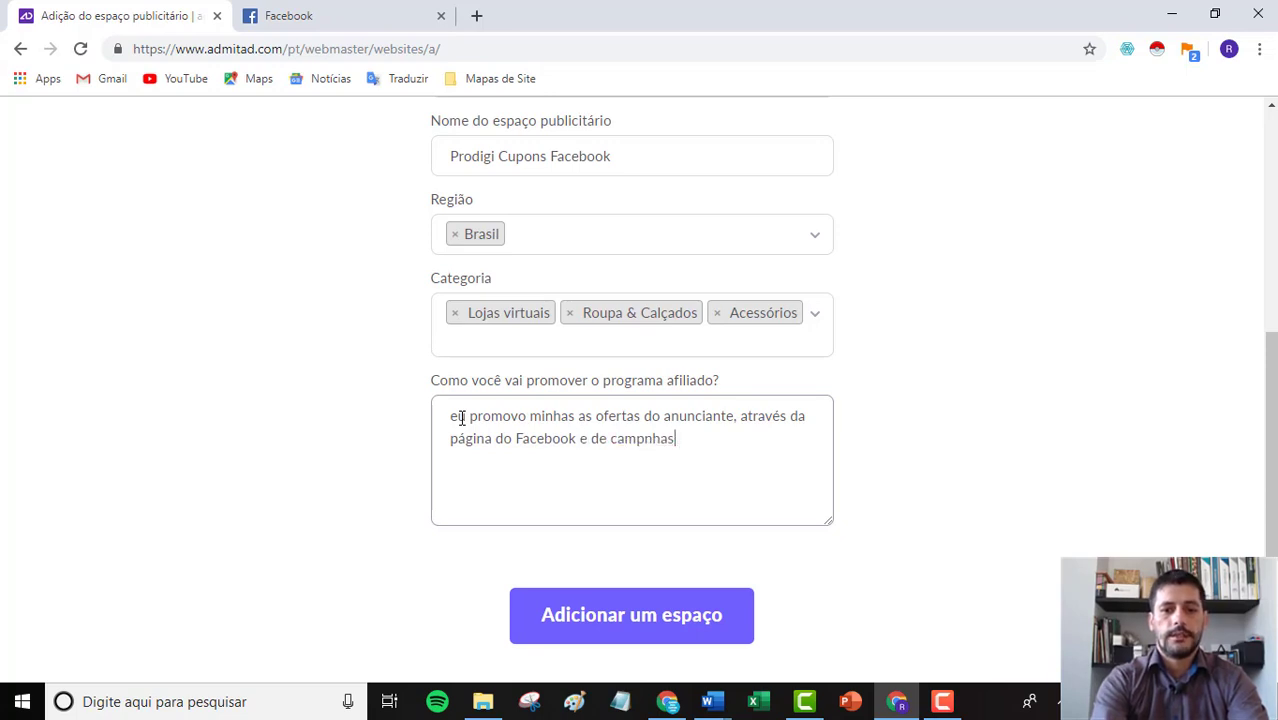
pyautogui.press('BackSpace')
pyautogui.press('BackSpace')
pyautogui.press('BackSpace')
pyautogui.write('anh')
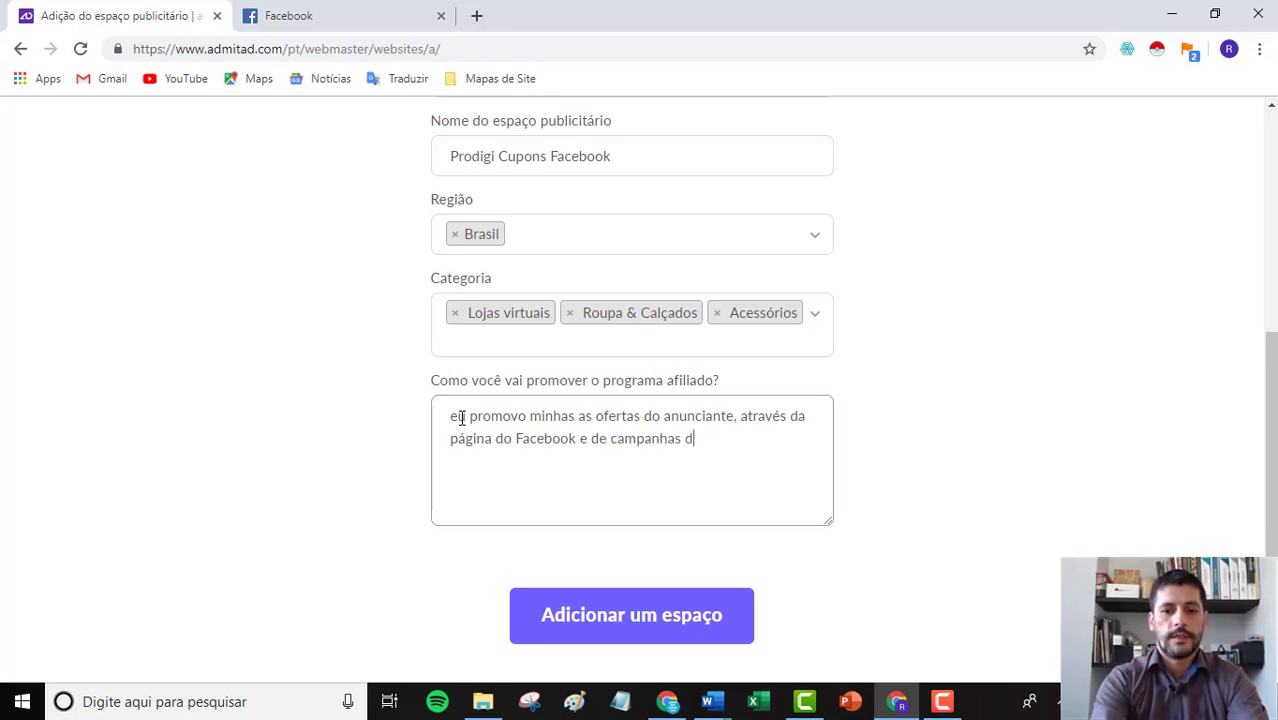
pyautogui.write('as de tráfego')
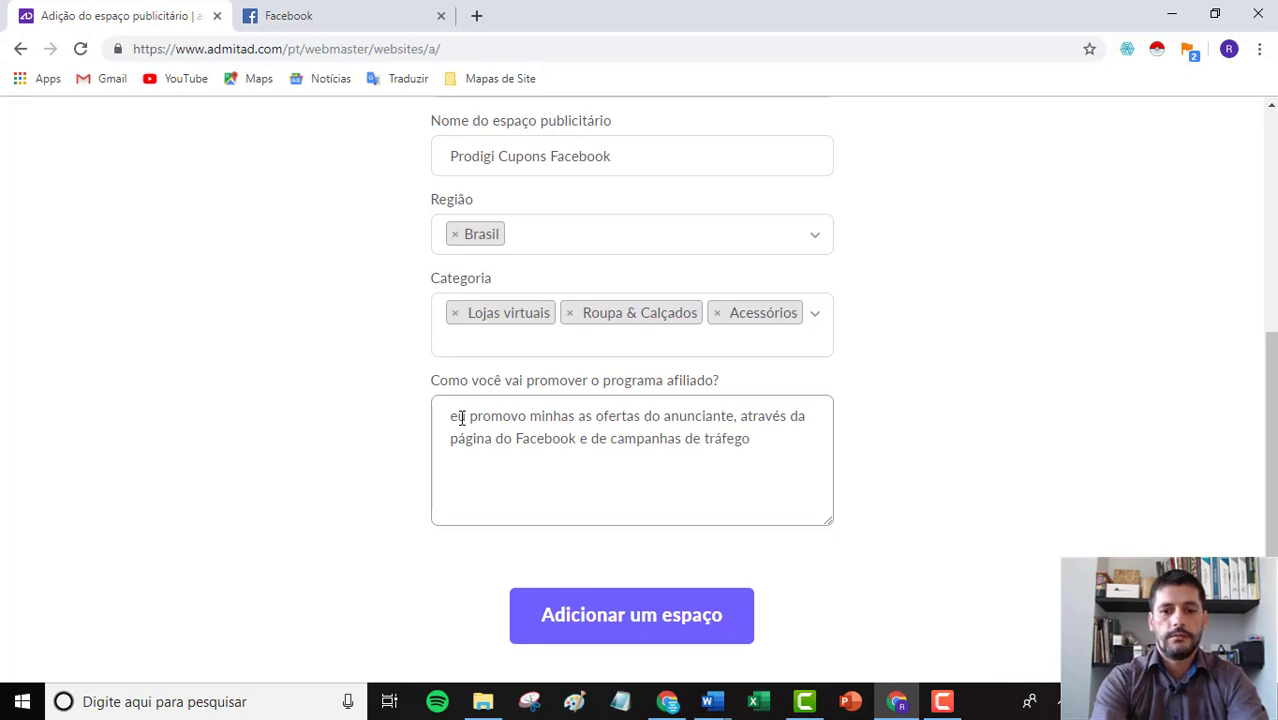
pyautogui.write(' pági')
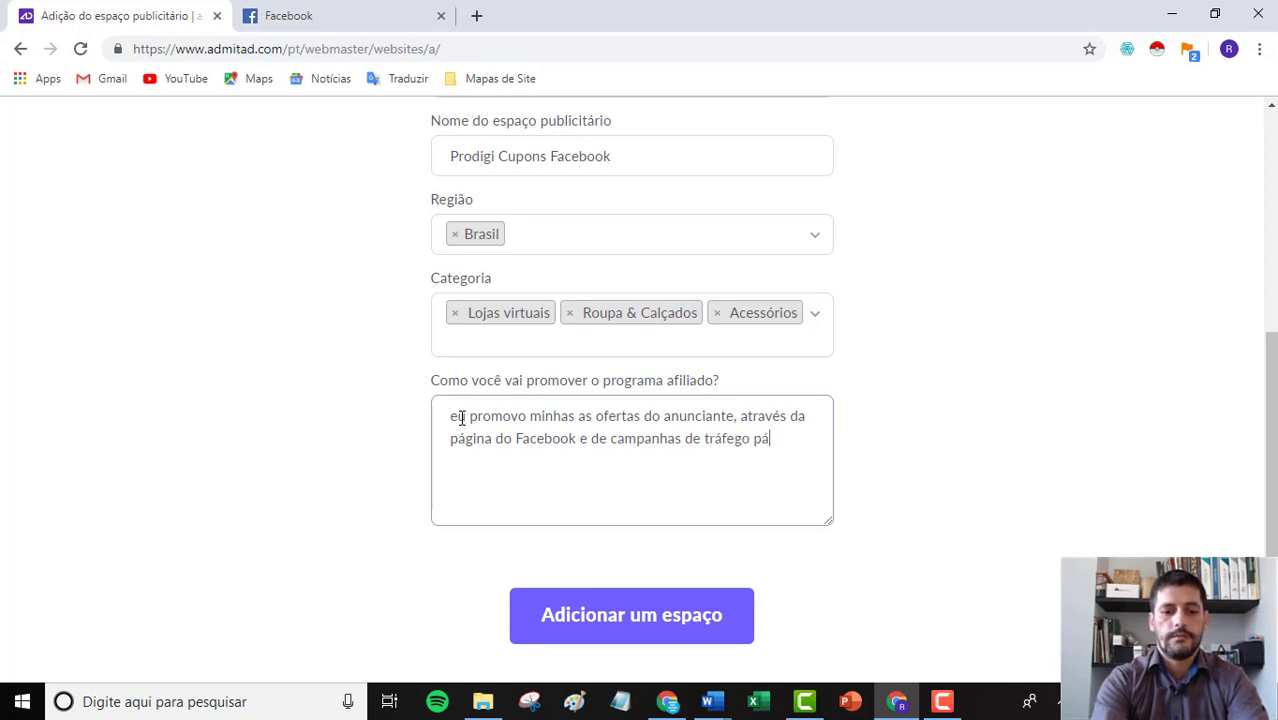
pyautogui.write('de FaceAds')
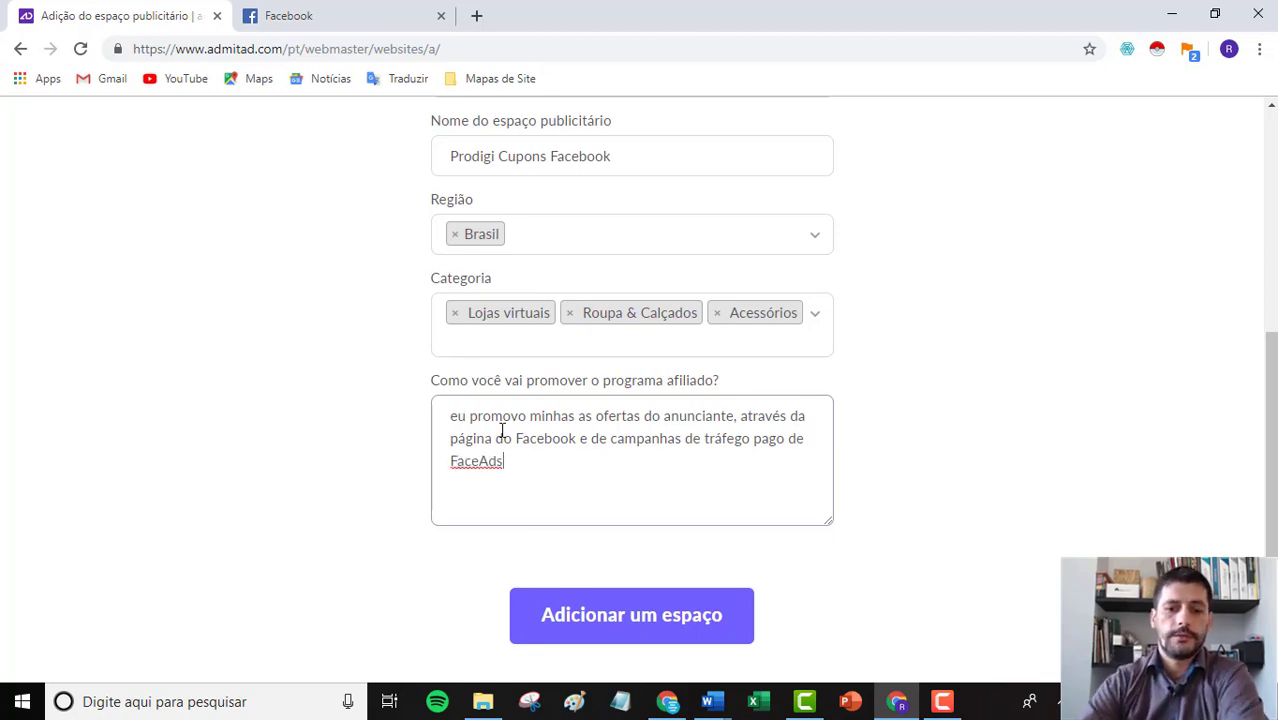
pyautogui.click(655, 632)
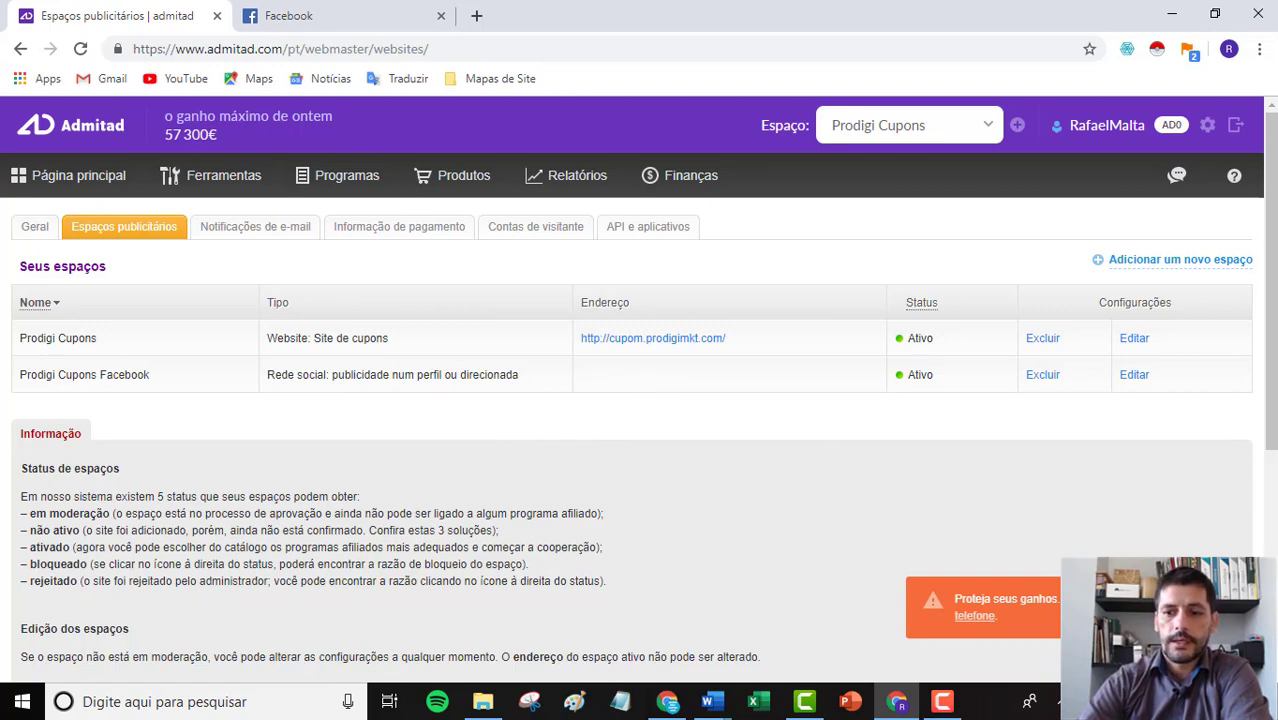
pyautogui.click(313, 12)
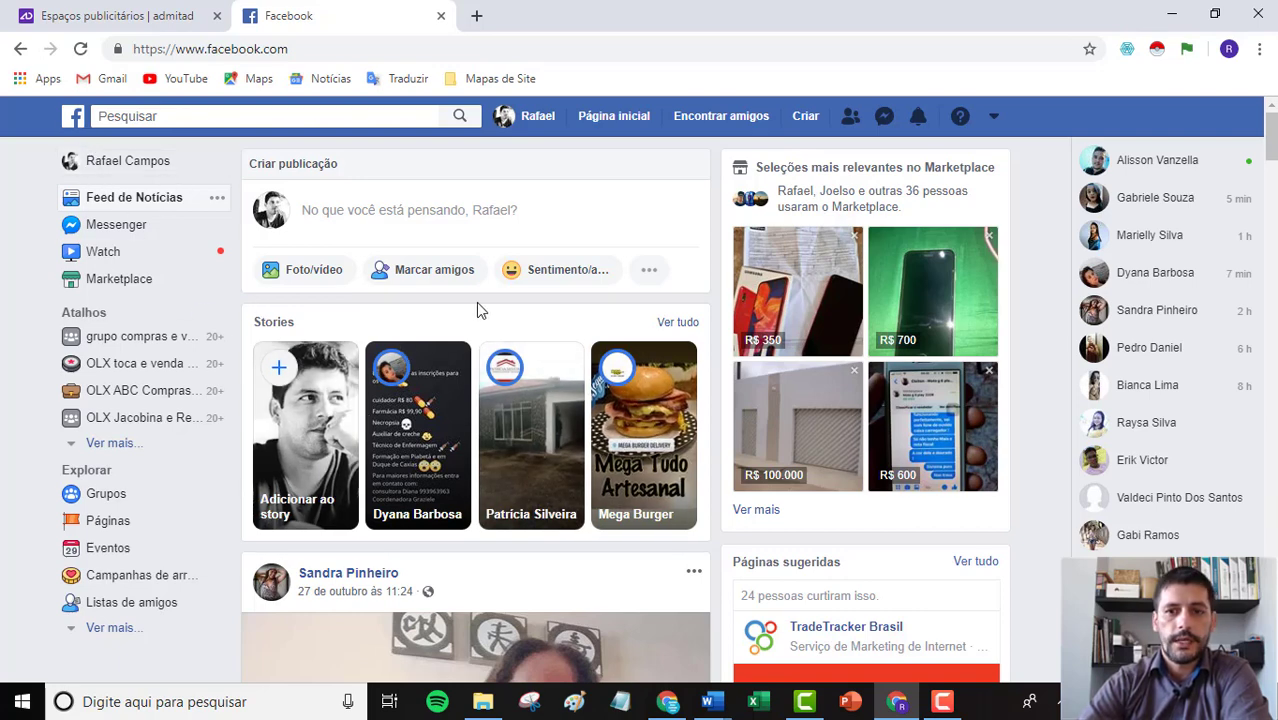
pyautogui.click(95, 8)
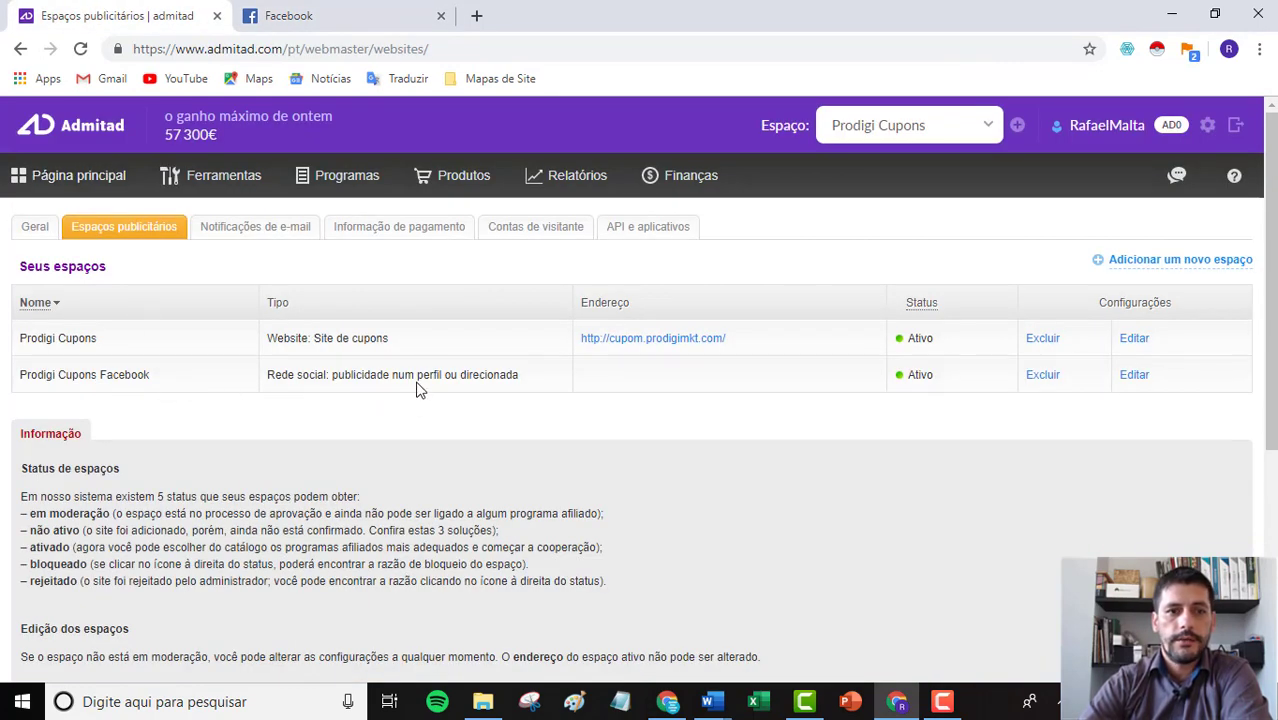
pyautogui.scroll(-4, 638, 462)
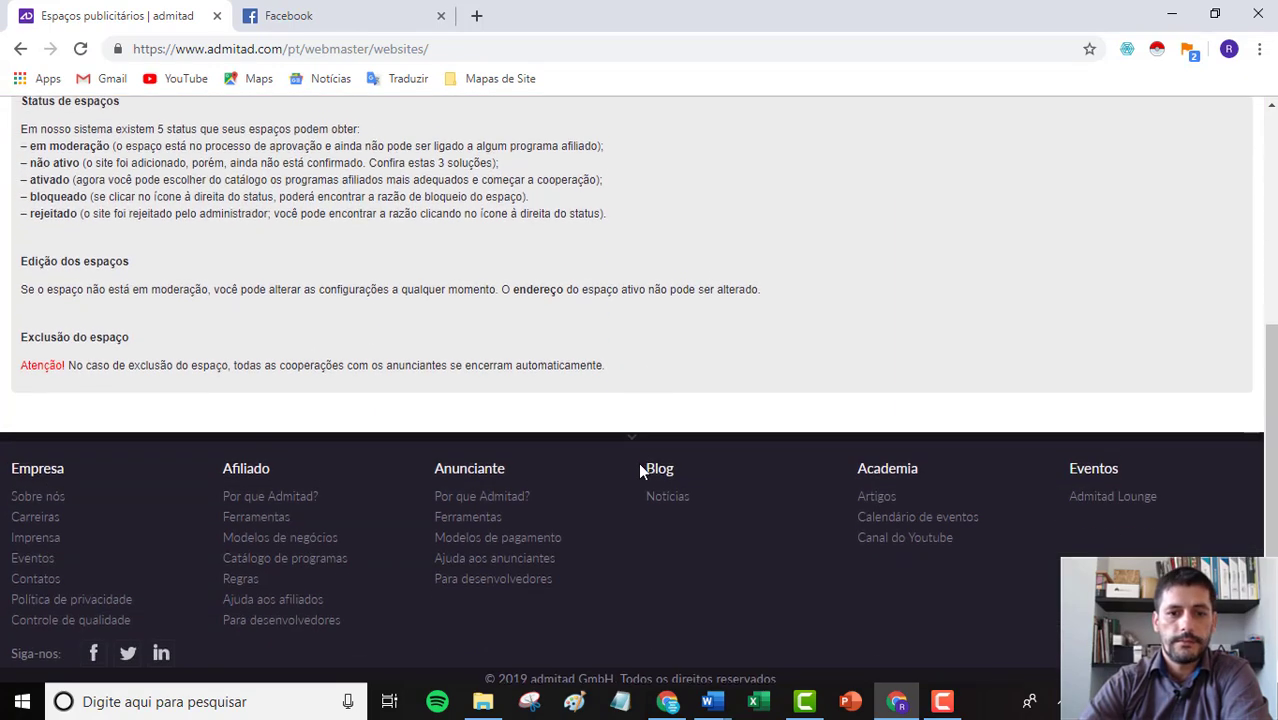
pyautogui.scroll(4, 600, 435)
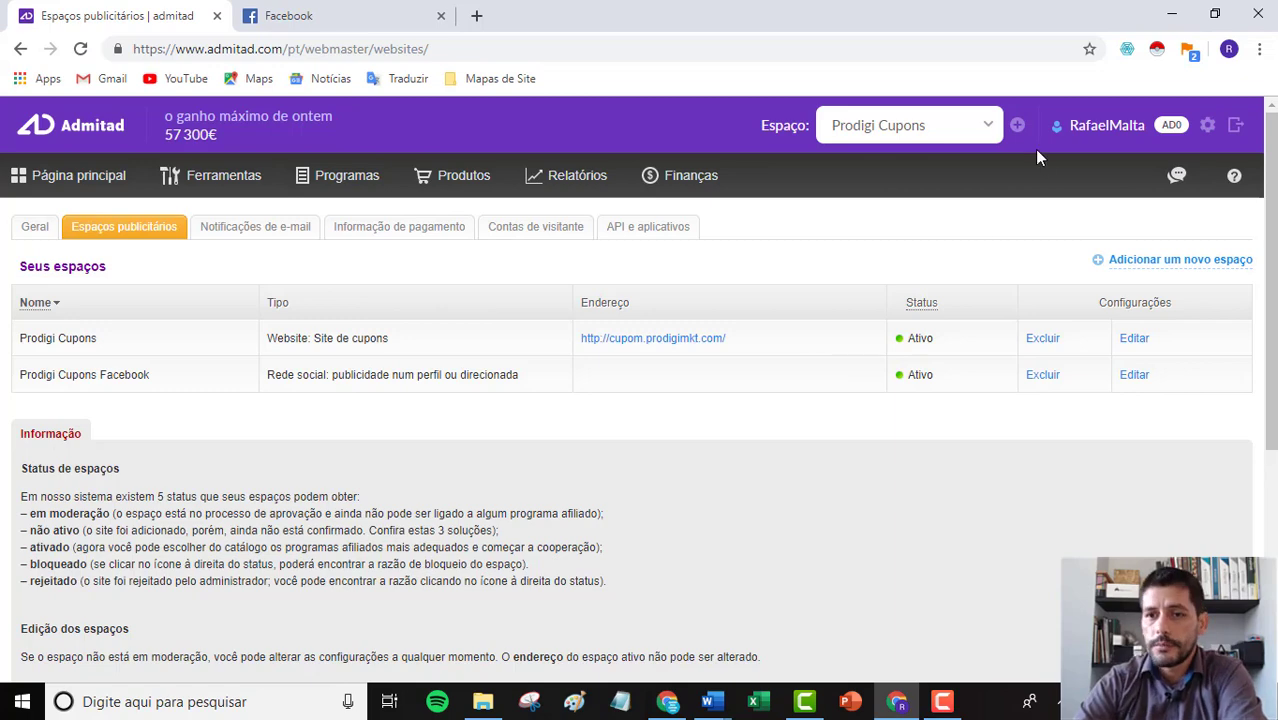
# Step: Start adding another ad space
pyautogui.click(1018, 128)
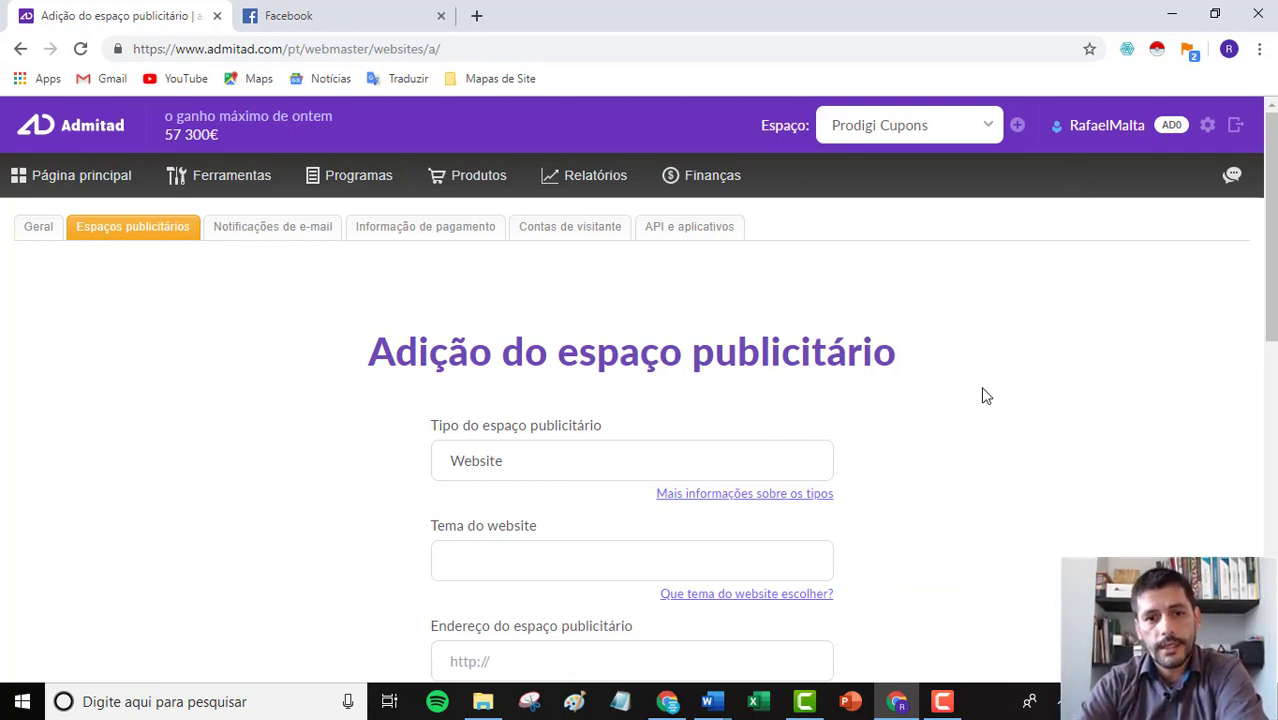
pyautogui.scroll(-1, 979, 422)
pyautogui.click(563, 374)
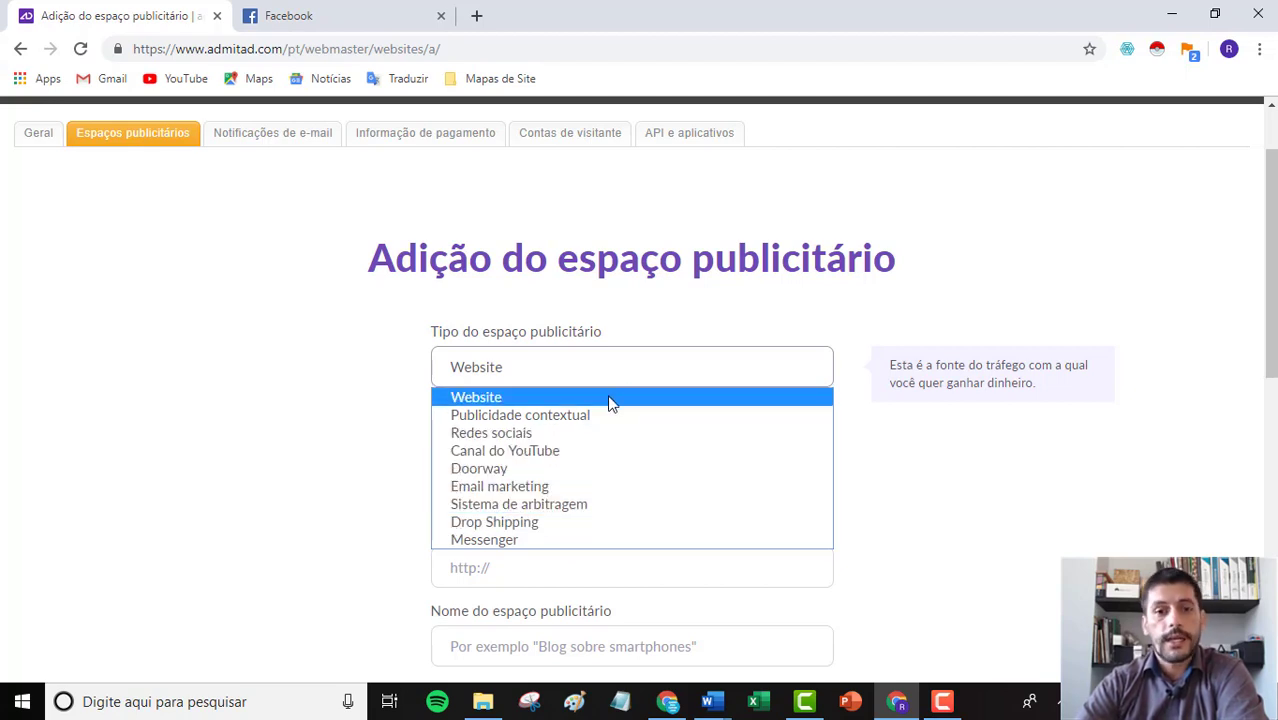
pyautogui.click(548, 433)
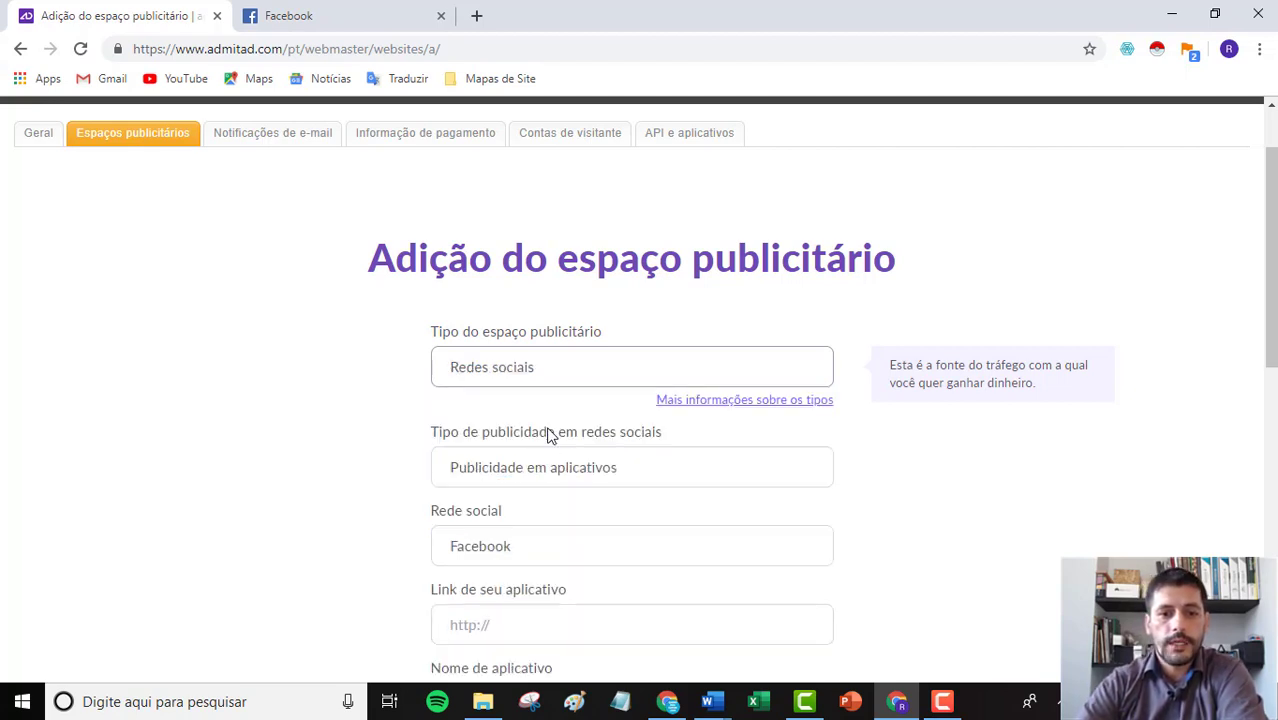
pyautogui.click(562, 551)
pyautogui.scroll(-1, 1010, 554)
pyautogui.scroll(-1, 1010, 554)
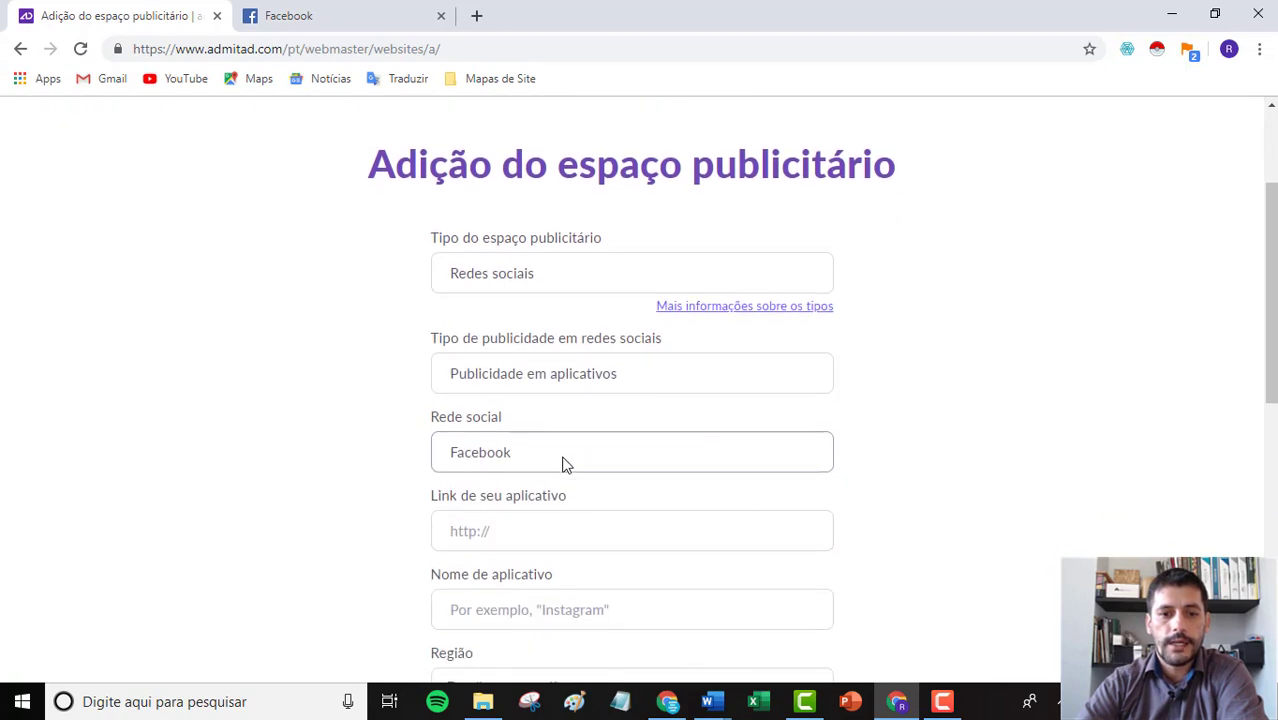
pyautogui.click(562, 454)
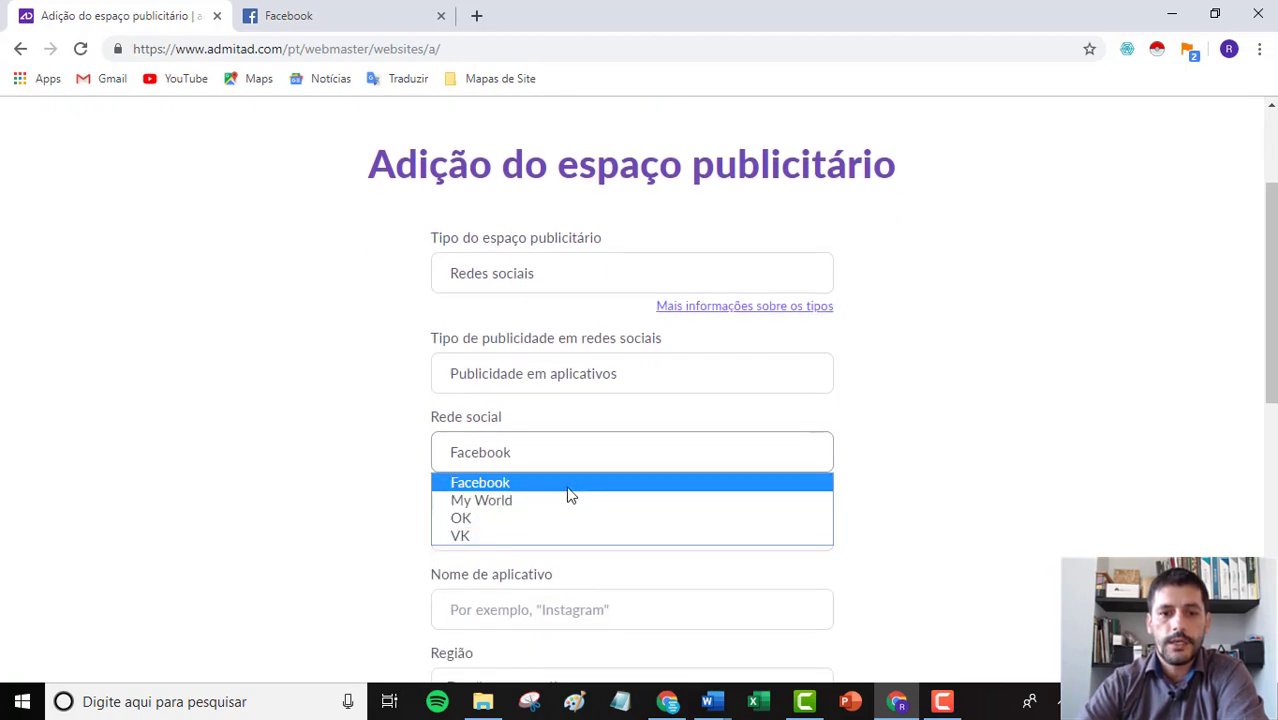
pyautogui.click(626, 376)
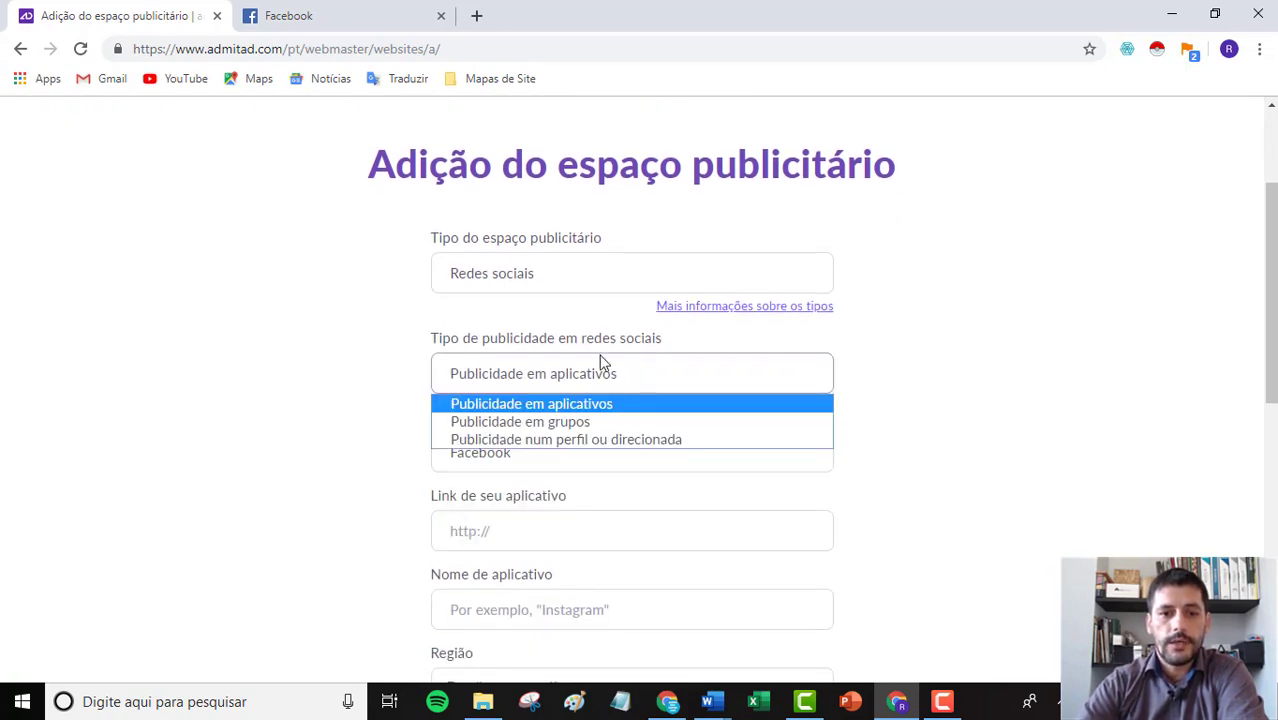
# Step: Set the new ad space's type to Sistema de arbitragem and choose Instagram as its arbitrage system
pyautogui.click(536, 279)
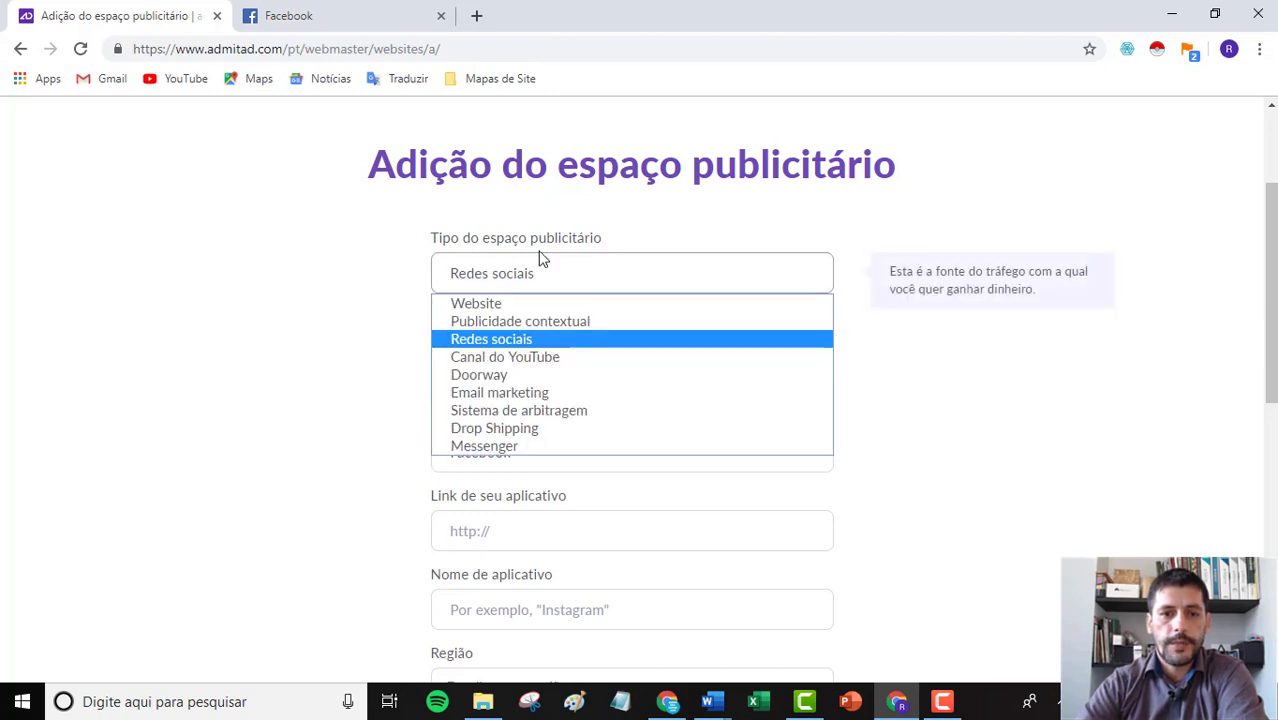
pyautogui.click(537, 411)
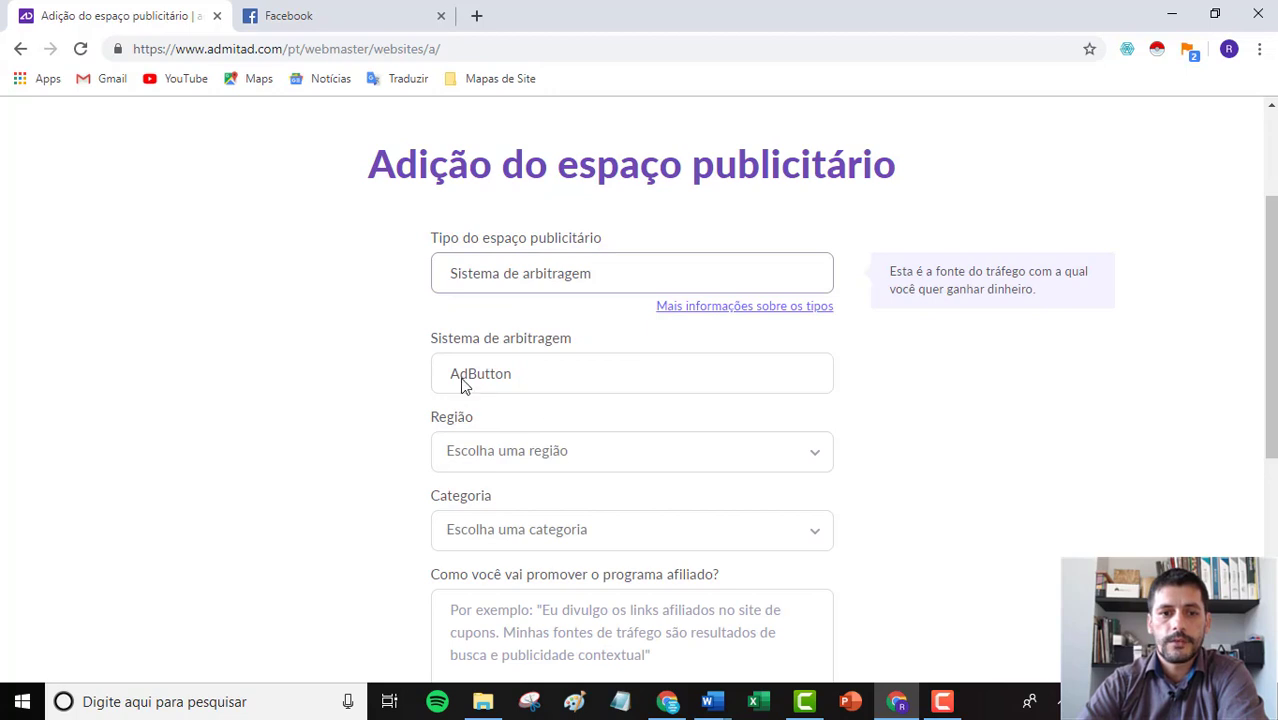
pyautogui.click(536, 380)
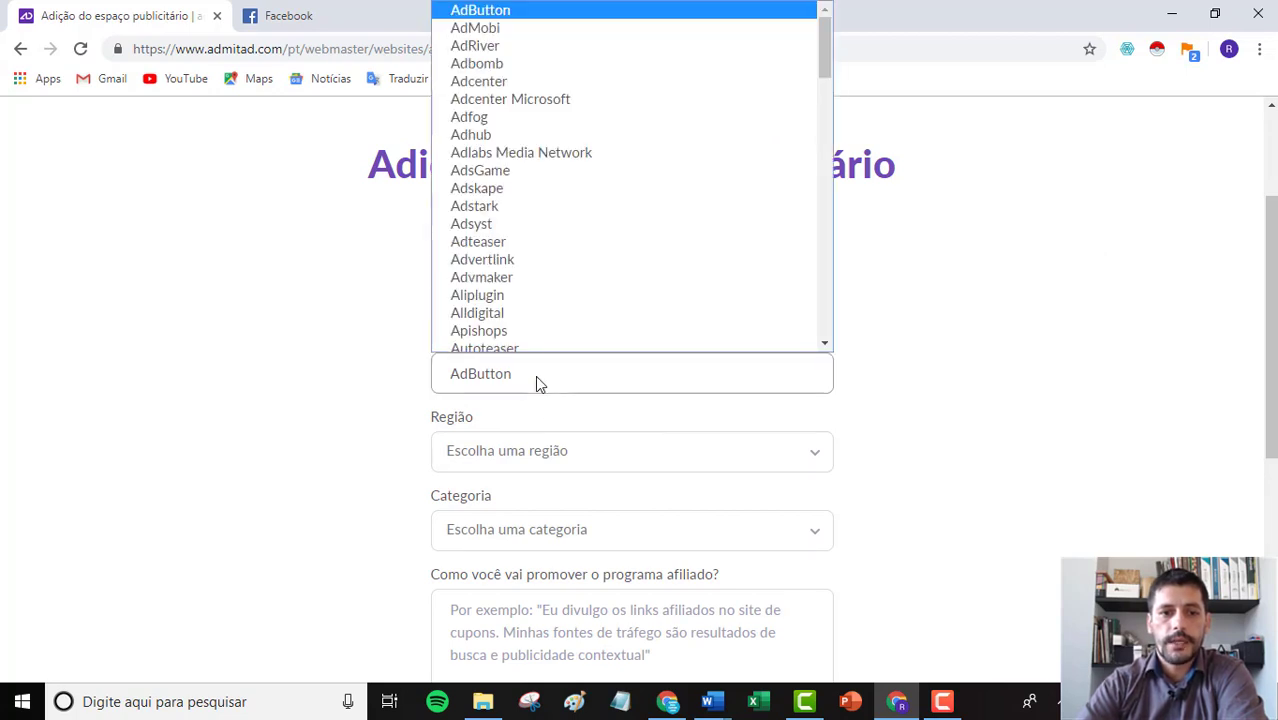
pyautogui.press('i')
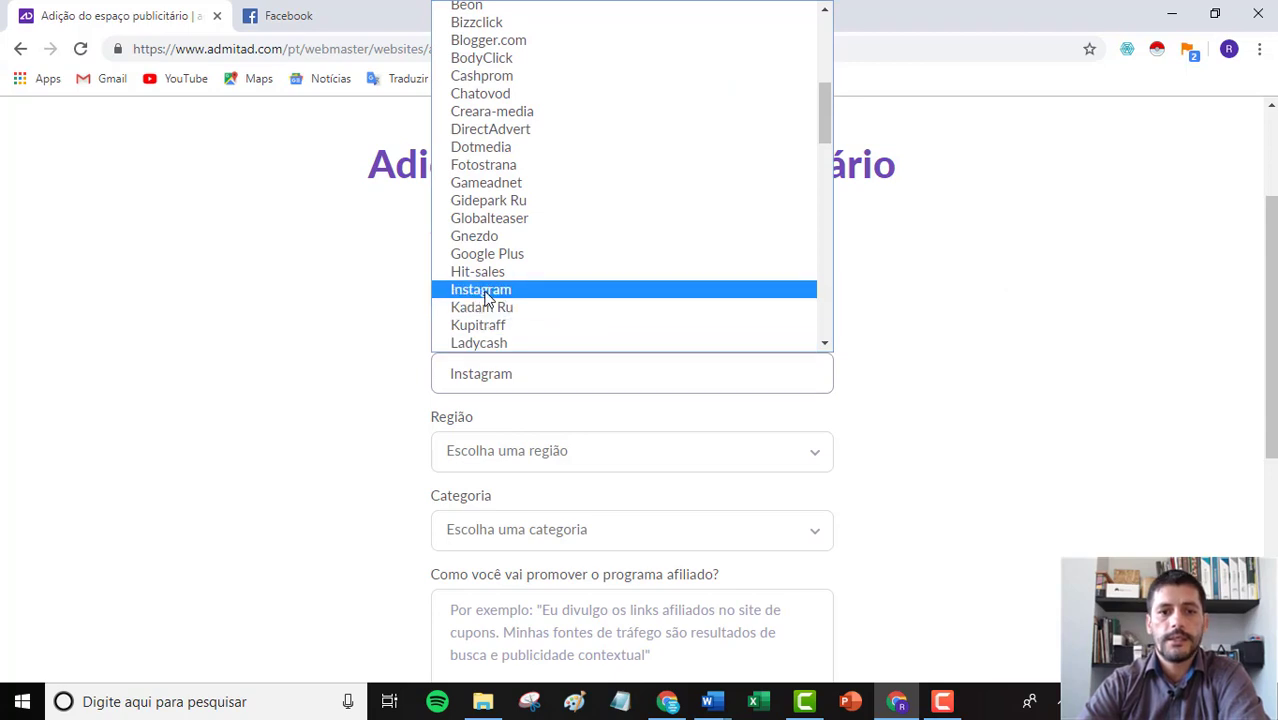
pyautogui.click(488, 290)
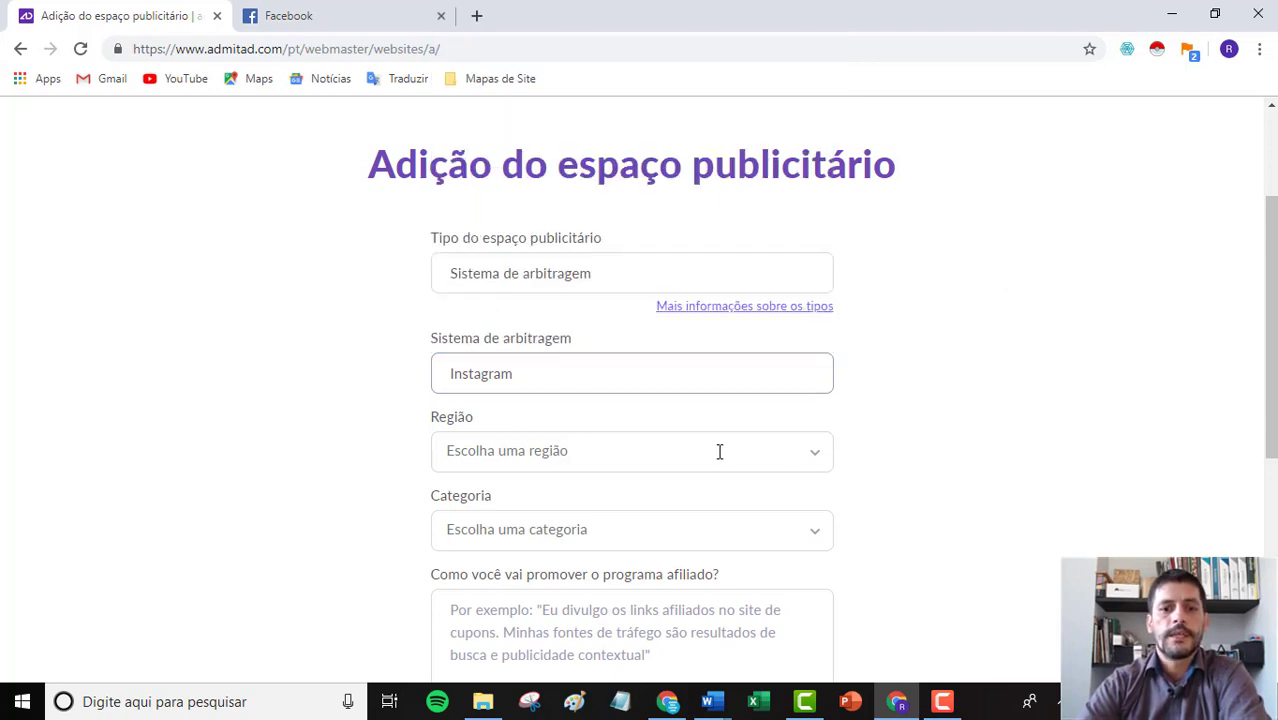
# Step: Set the Instagram ad space's region to Brasil and its categories to Lojas virtuais, Roupa & Calçados and Acessórios
pyautogui.scroll(-3, 967, 458)
pyautogui.scroll(2, 967, 458)
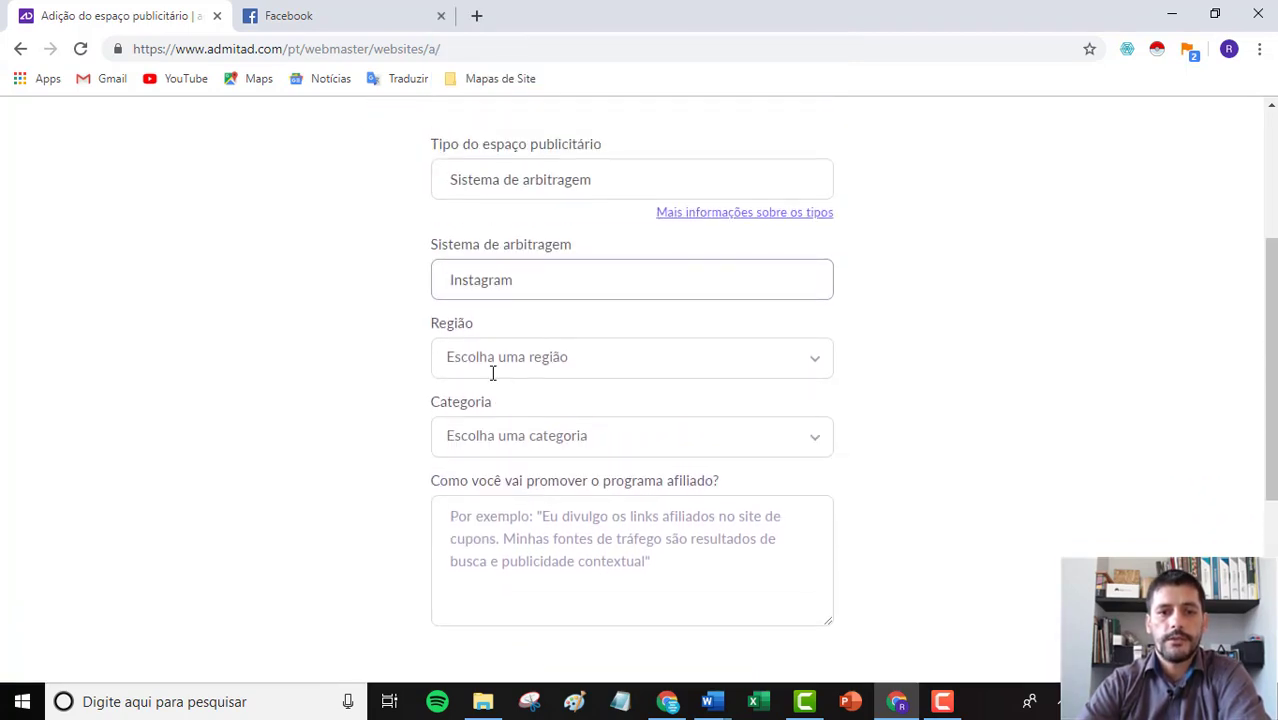
pyautogui.click(548, 358)
pyautogui.write('bras')
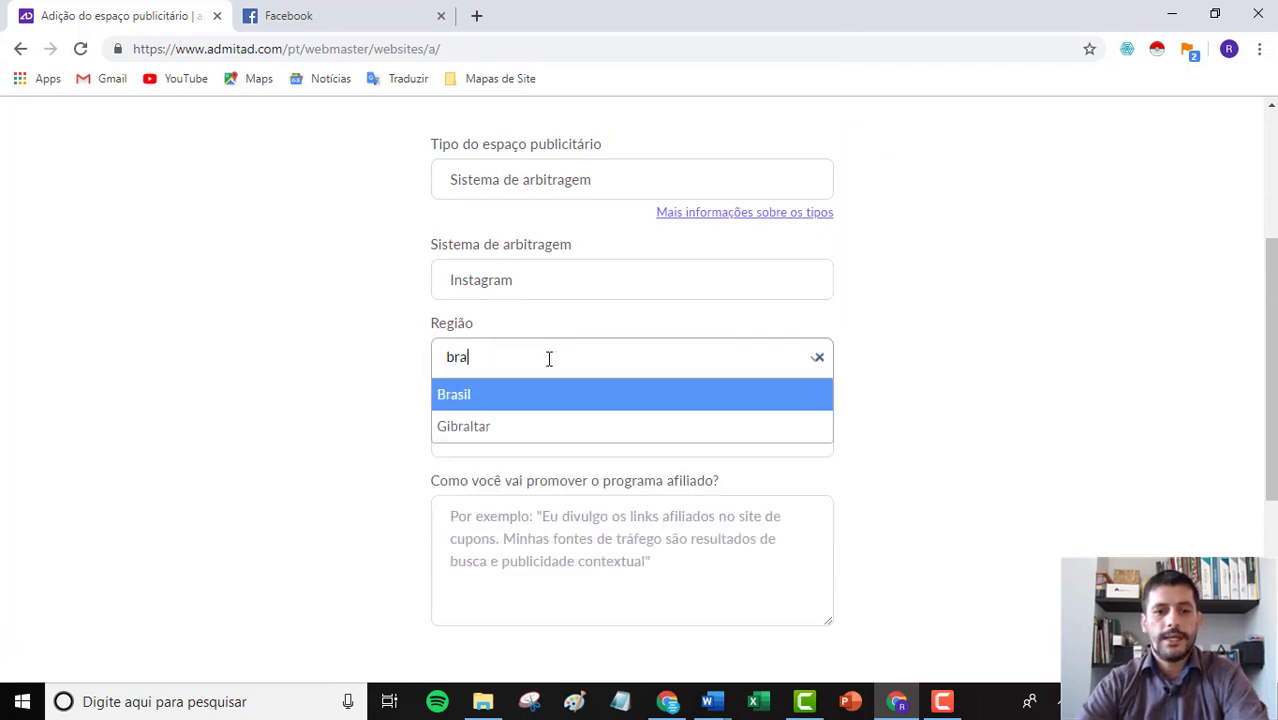
pyautogui.click(487, 393)
pyautogui.click(502, 440)
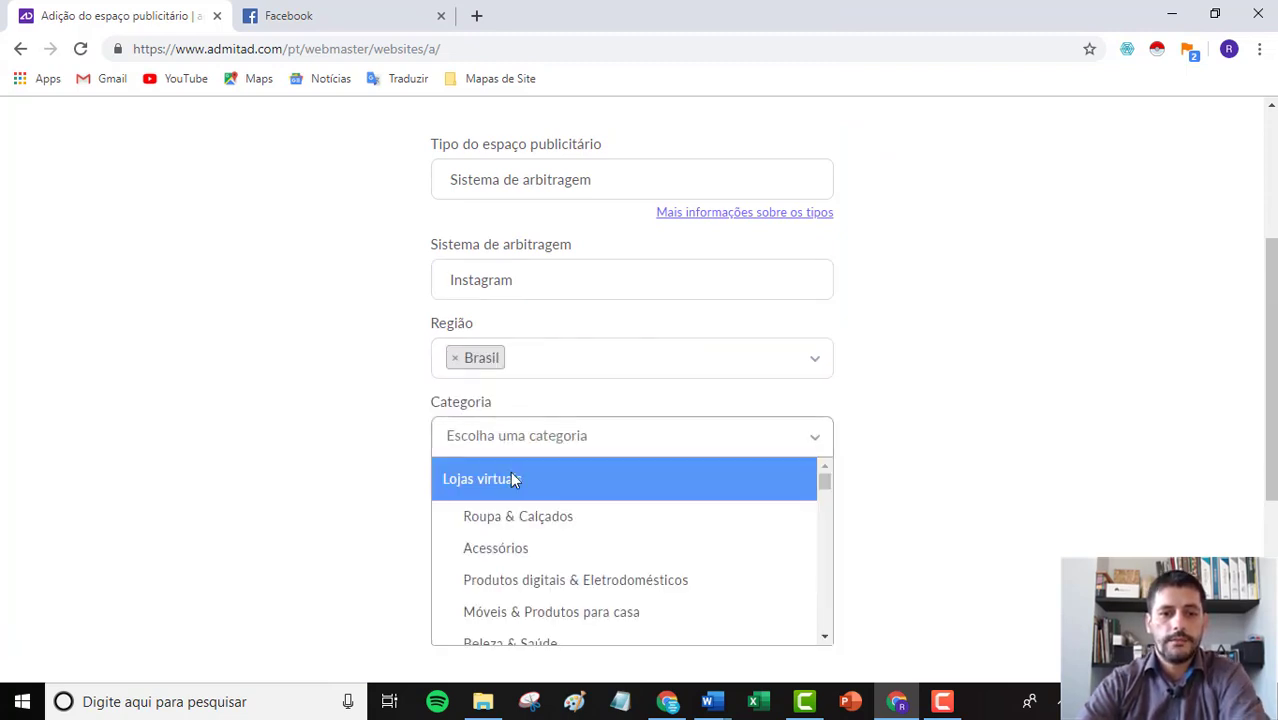
pyautogui.click(508, 479)
pyautogui.click(566, 447)
pyautogui.click(593, 520)
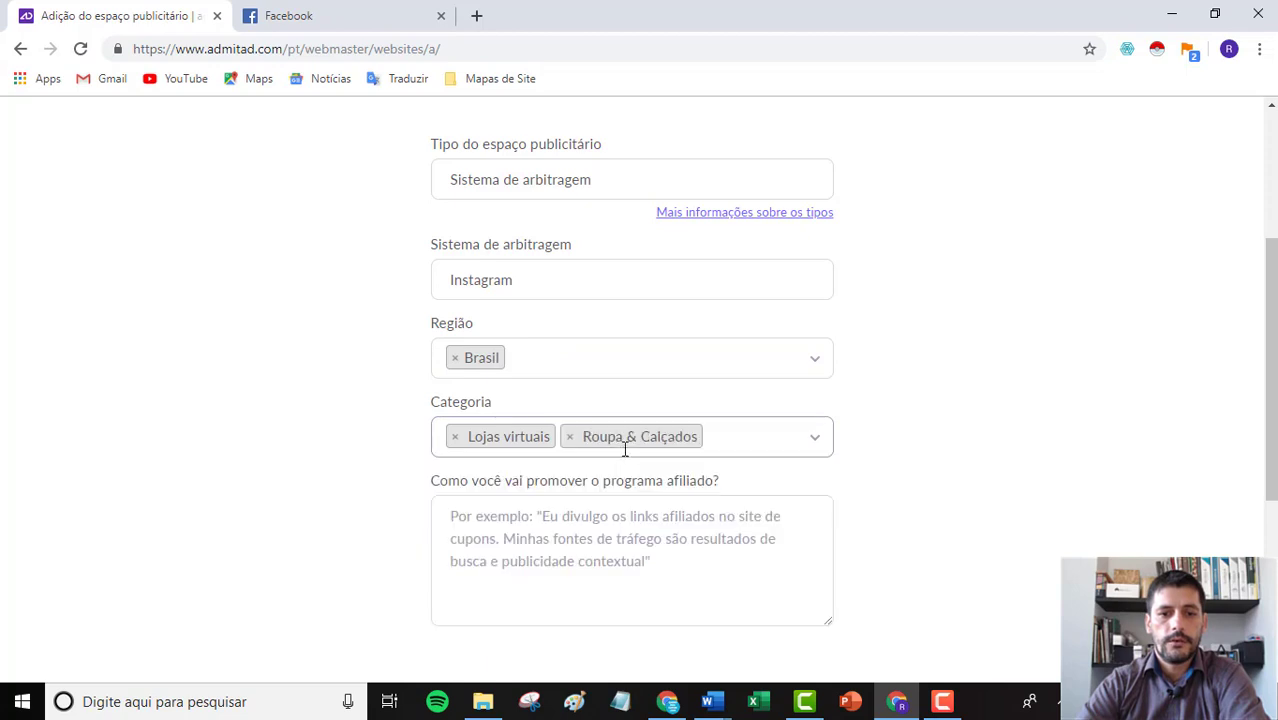
pyautogui.click(723, 445)
pyautogui.click(671, 552)
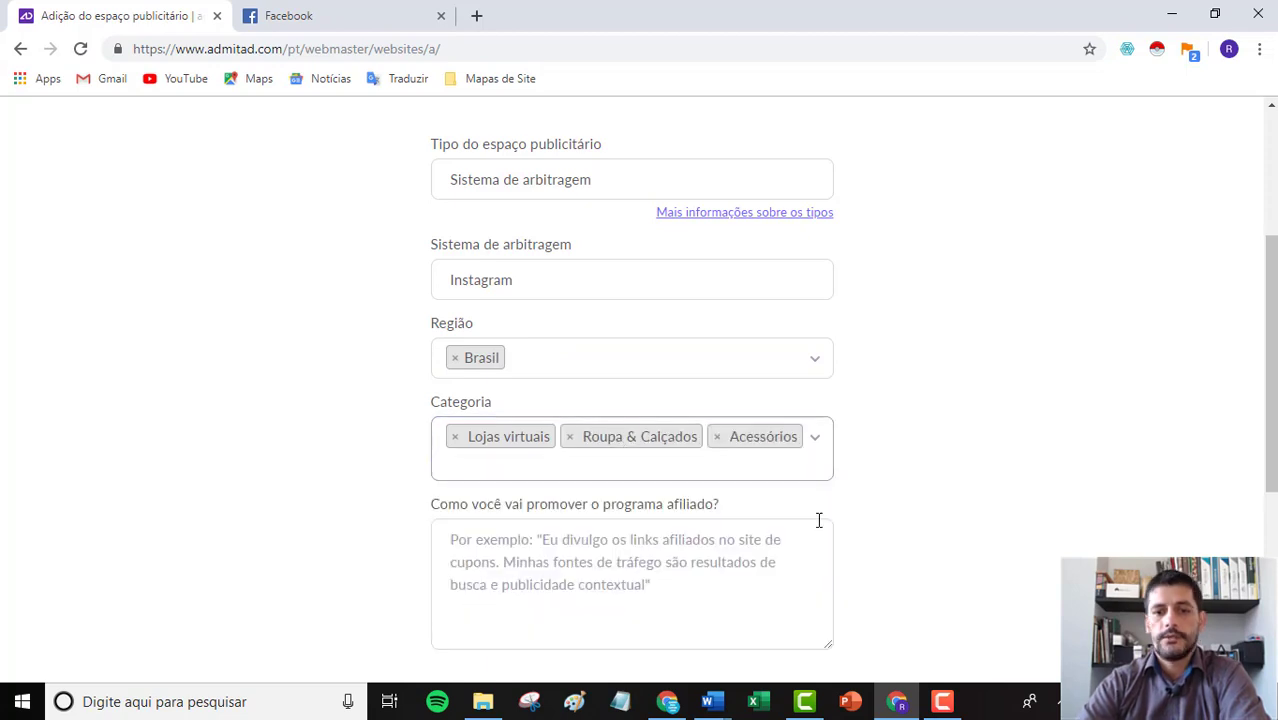
# Step: Describe the promotion as "sobre como eu vou divulgar as campanhas dos anunciantes" and add the Instagram ad space
pyautogui.scroll(-1, 997, 456)
pyautogui.click(622, 460)
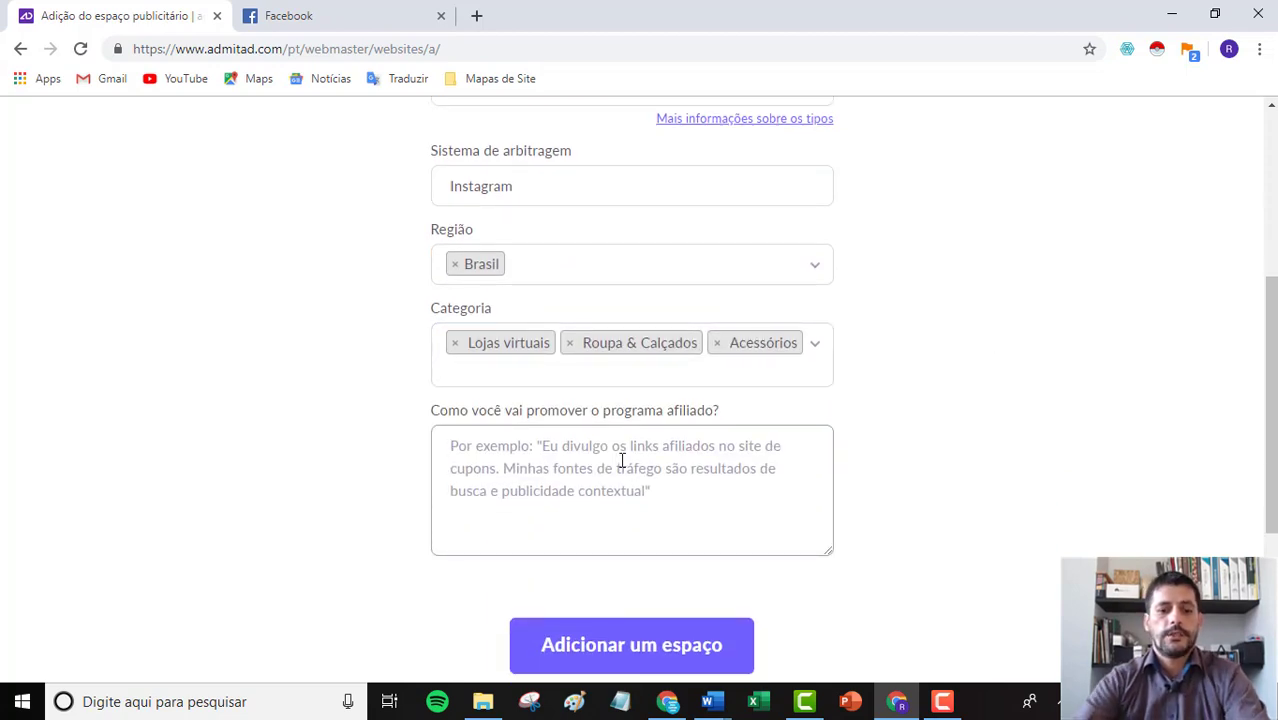
pyautogui.write('sobre como eu ')
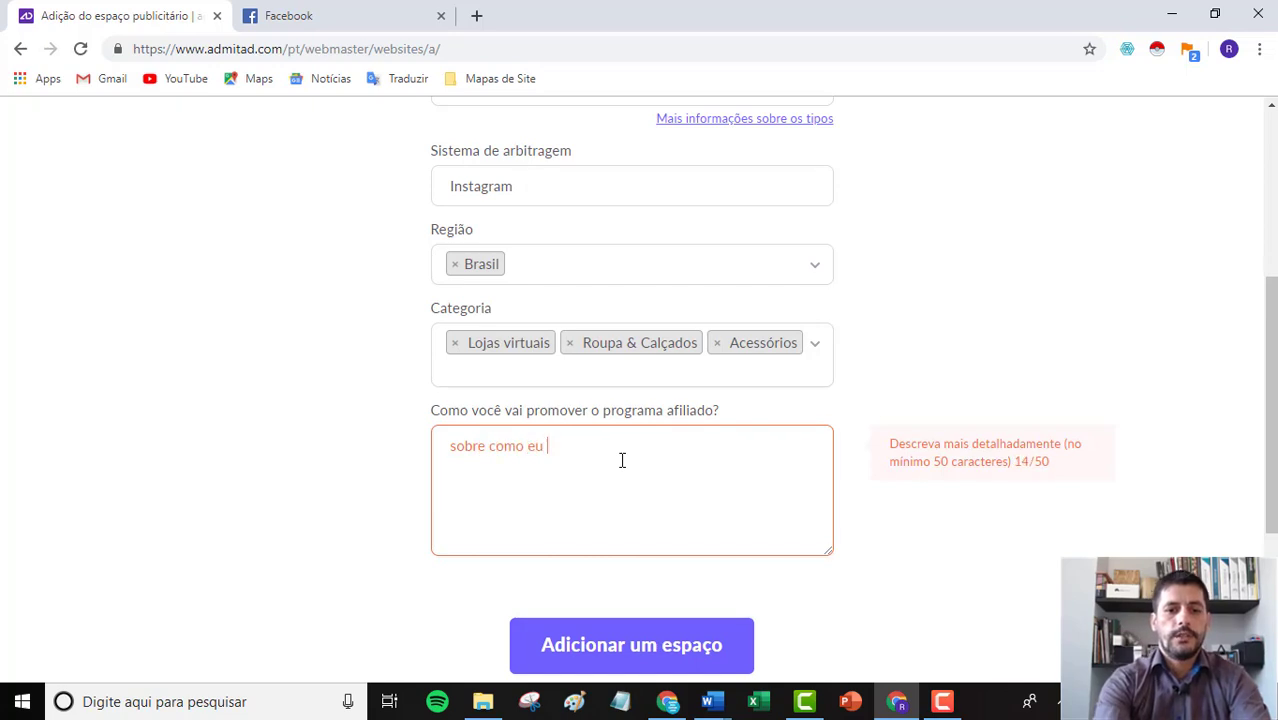
pyautogui.write('vou divulgar as ac')
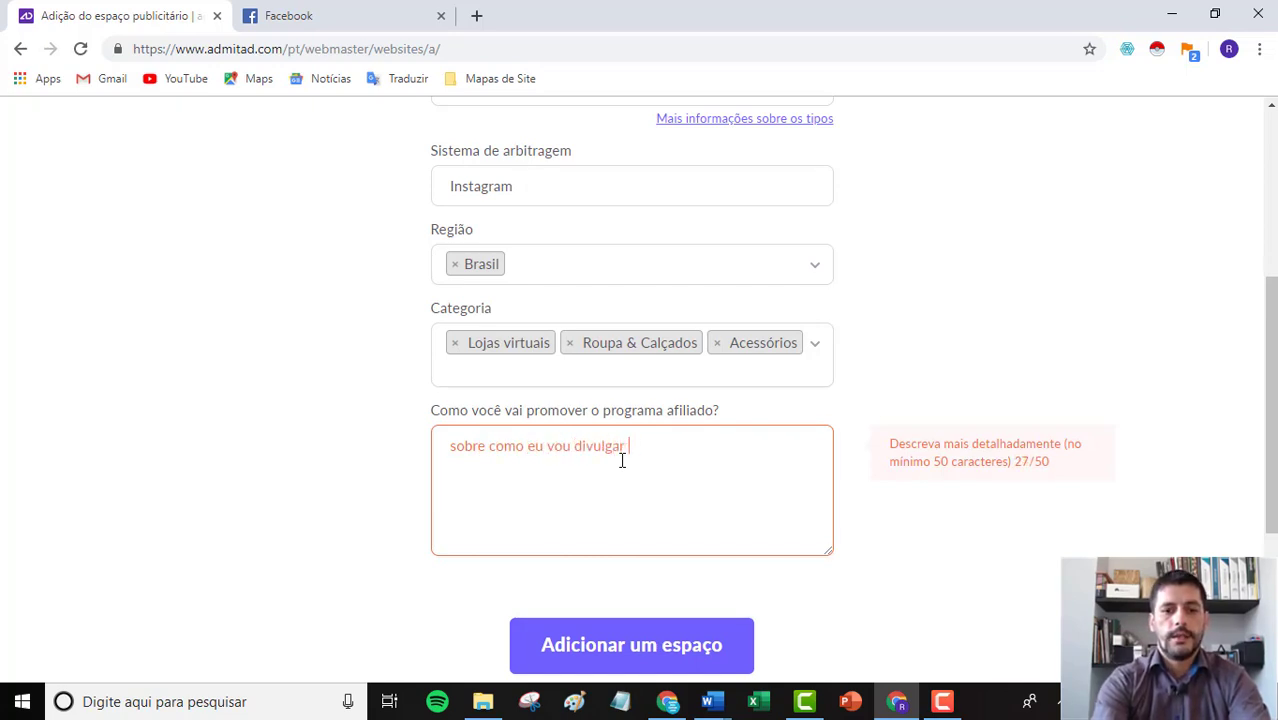
pyautogui.press('BackSpace')
pyautogui.press('BackSpace')
pyautogui.write('cam')
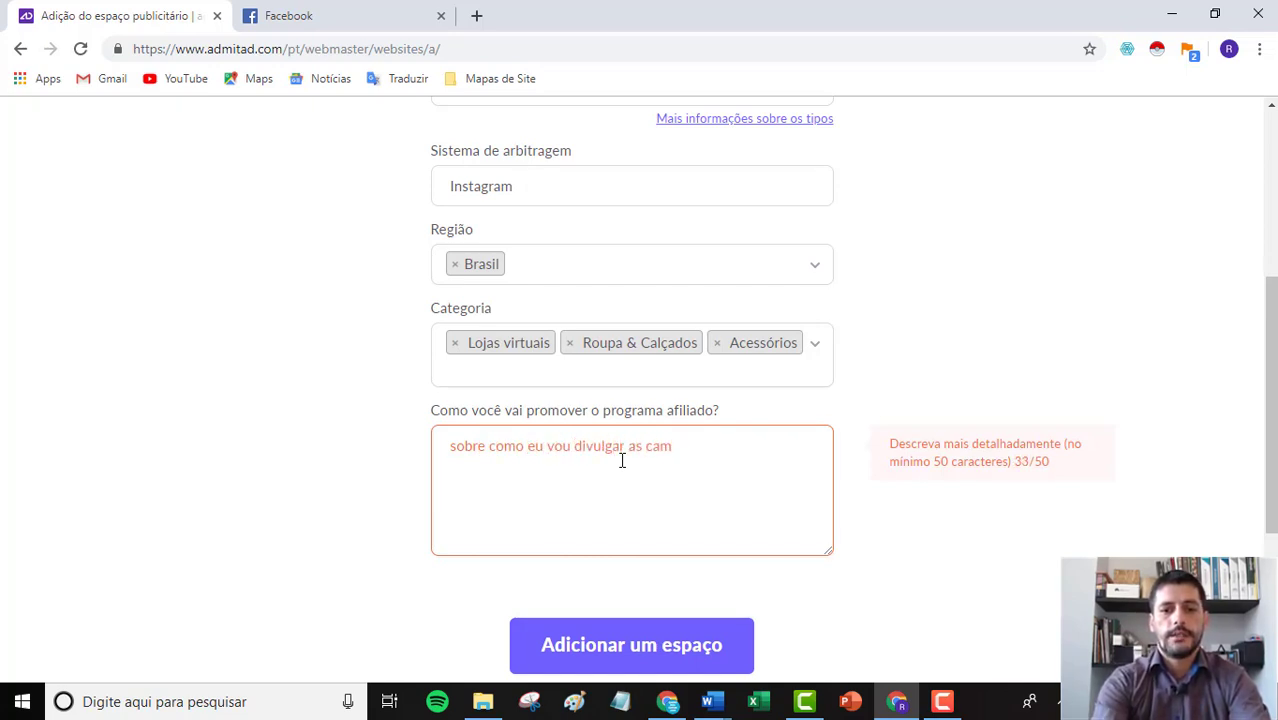
pyautogui.write('nanhas dos anunciantes')
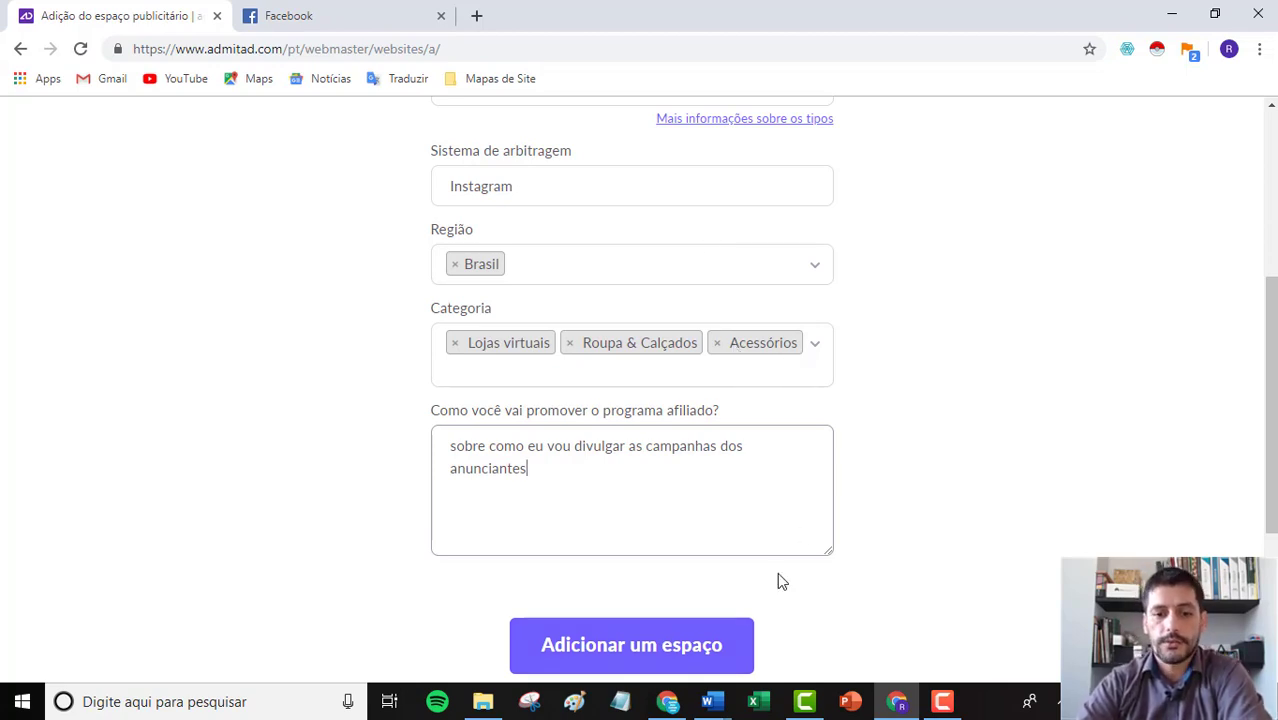
pyautogui.click(640, 655)
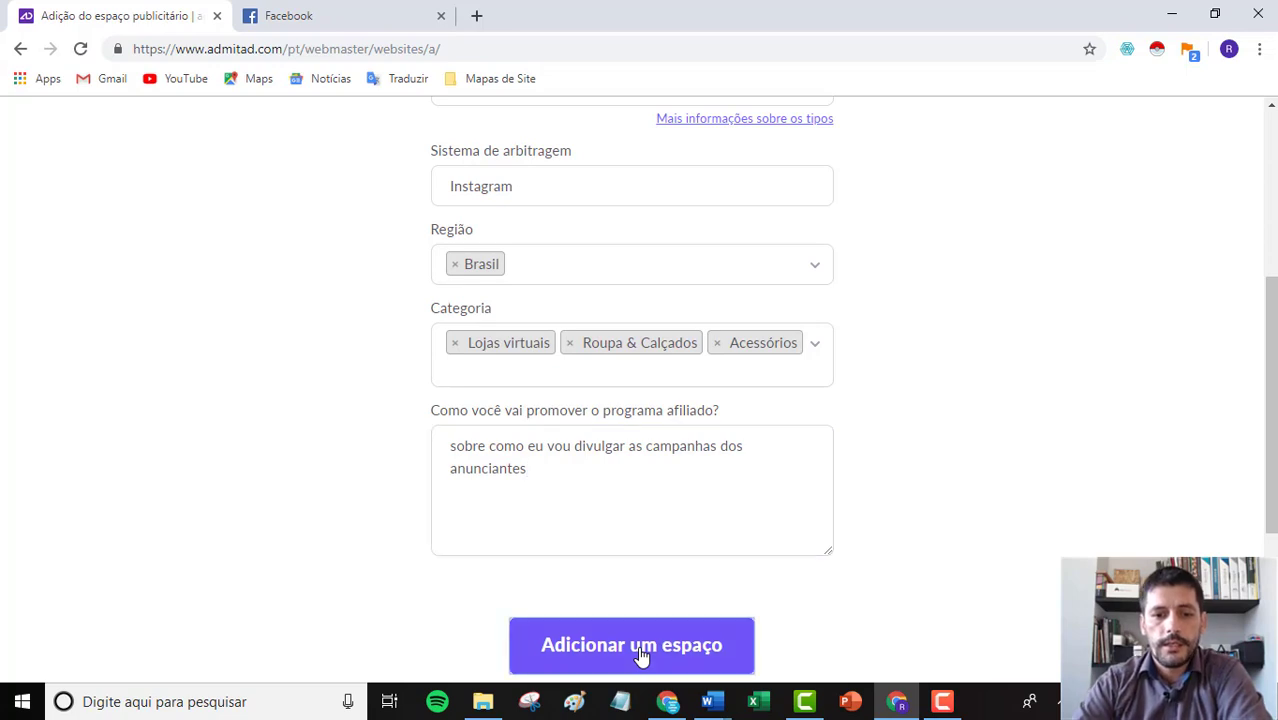